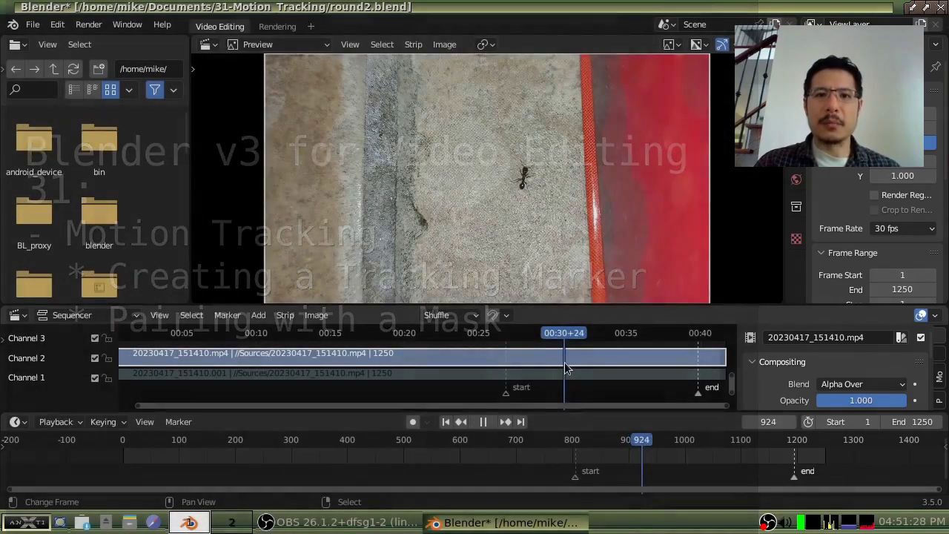
- Play and scrub the footage between the start and end markers to review the ant's path across the frame
key(space)
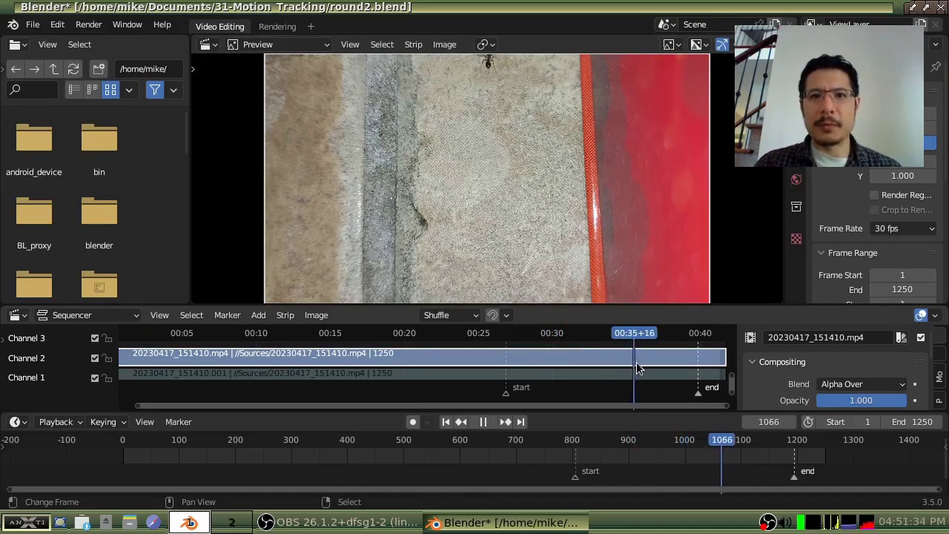
key(space)
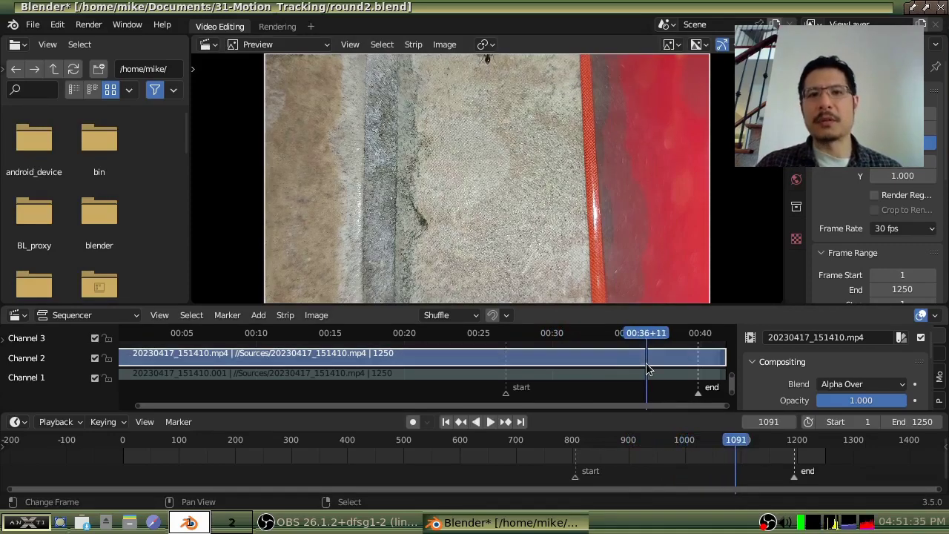
click(597, 368)
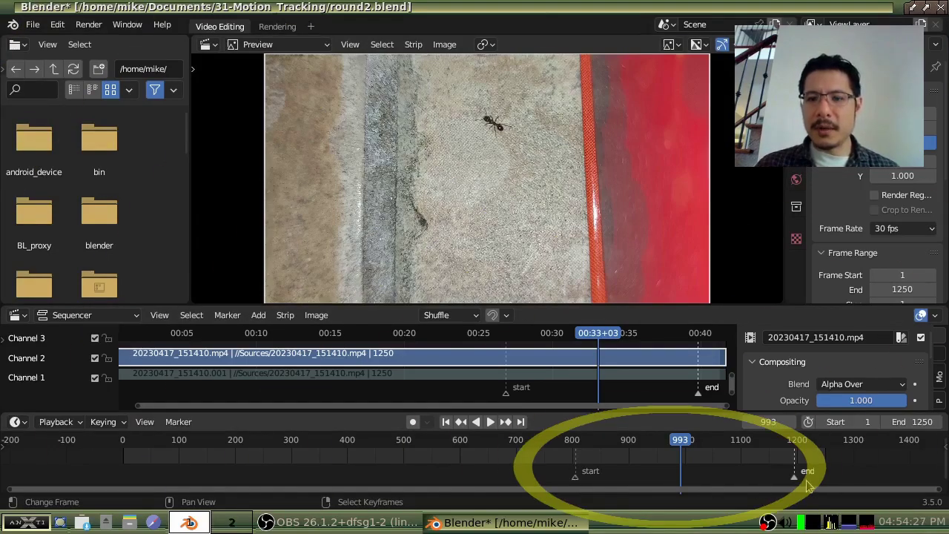
click(578, 456)
key(space)
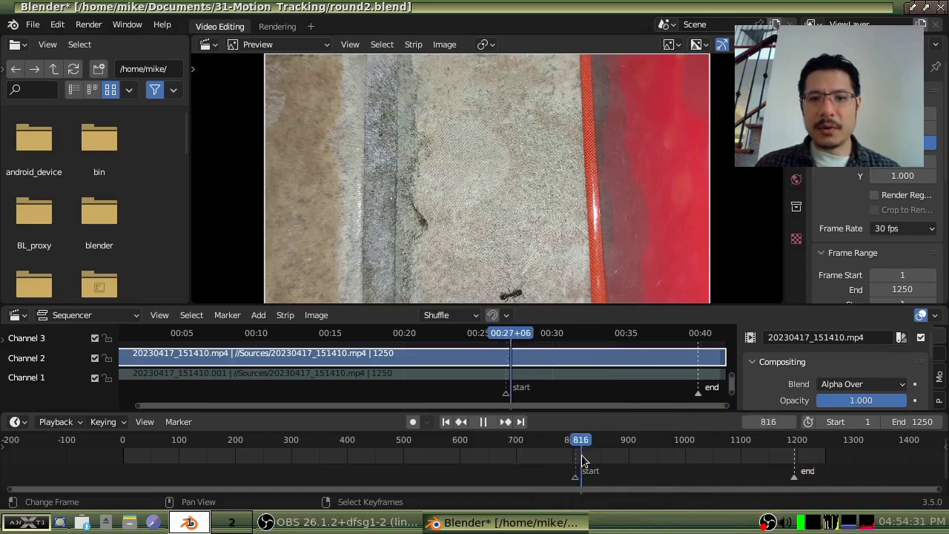
drag(599, 453, 795, 451)
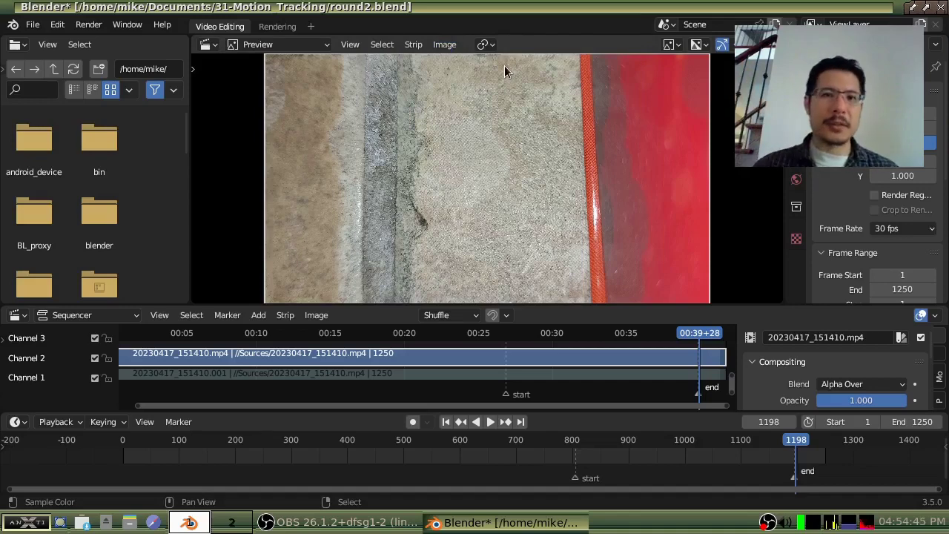
- Go to frame 921, where the ant is fully in view, and add a timeline marker named "masking here"
mouse_move(549, 359)
mouse_down()
mouse_move(581, 362)
mouse_move(564, 354)
mouse_up()
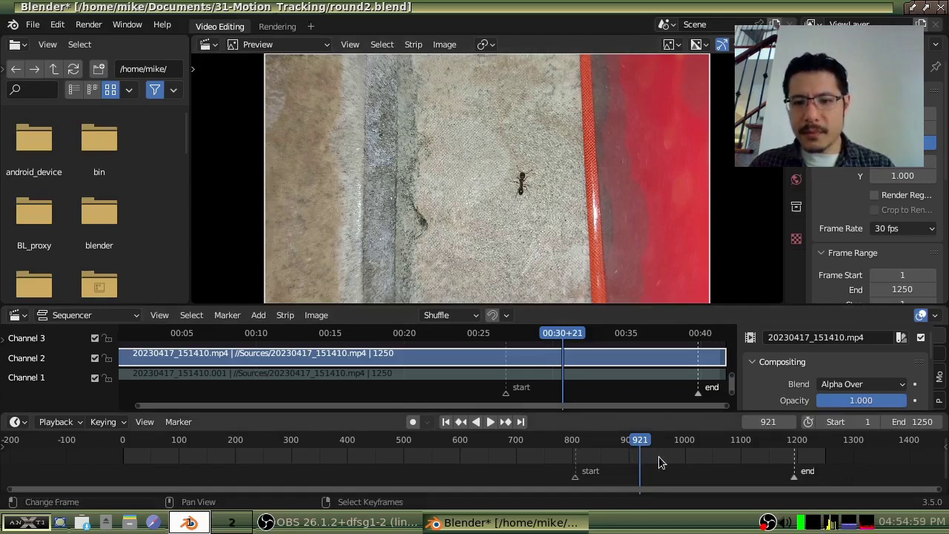
key(m)
key(F2)
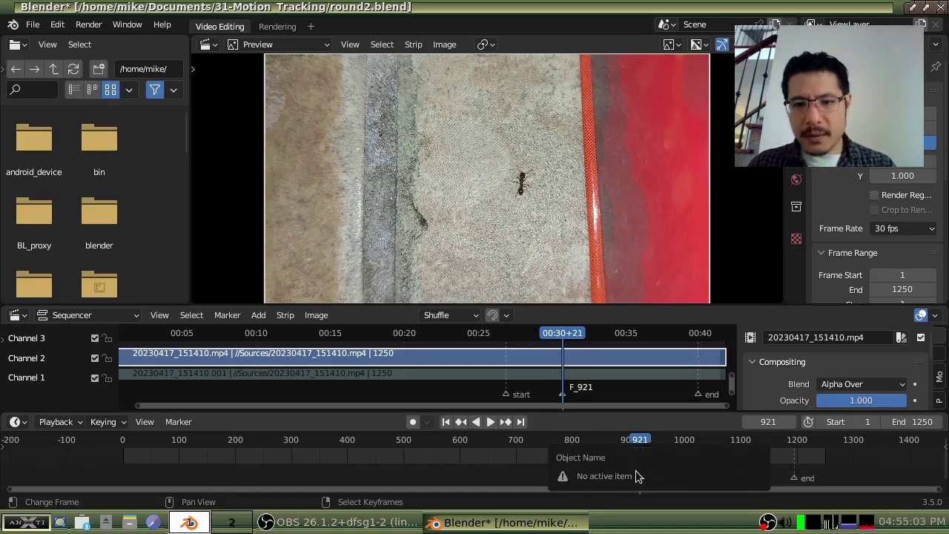
key(F2)
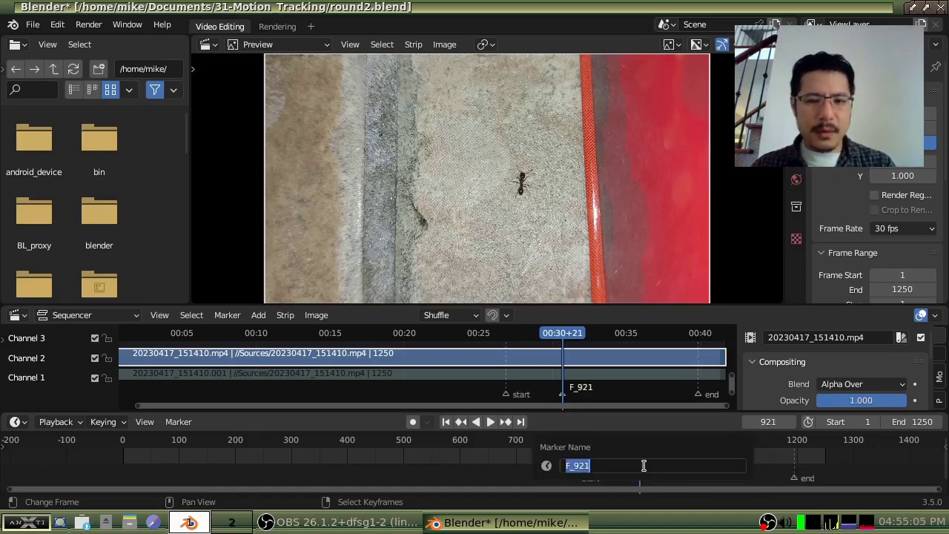
text(mar)
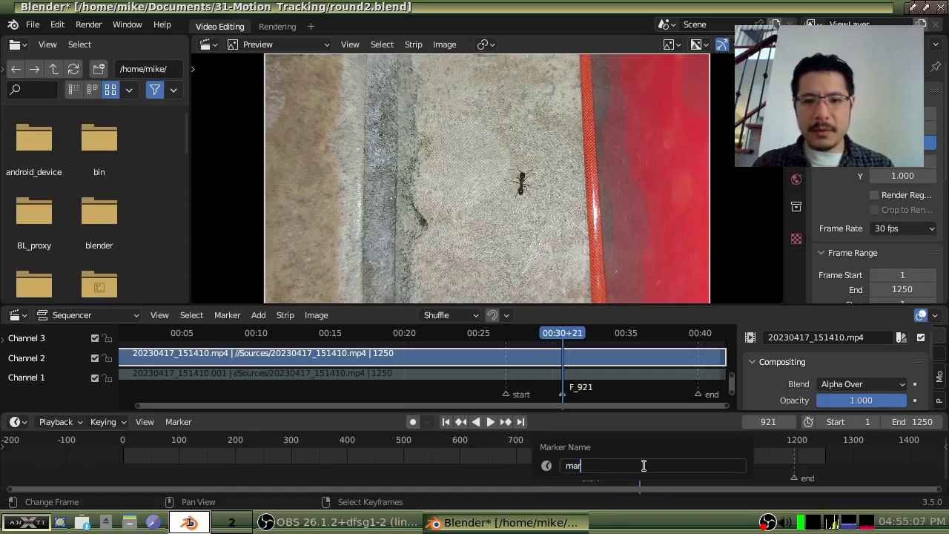
key(BackSpace)
key(BackSpace)
key(BackSpace)
text(mask)
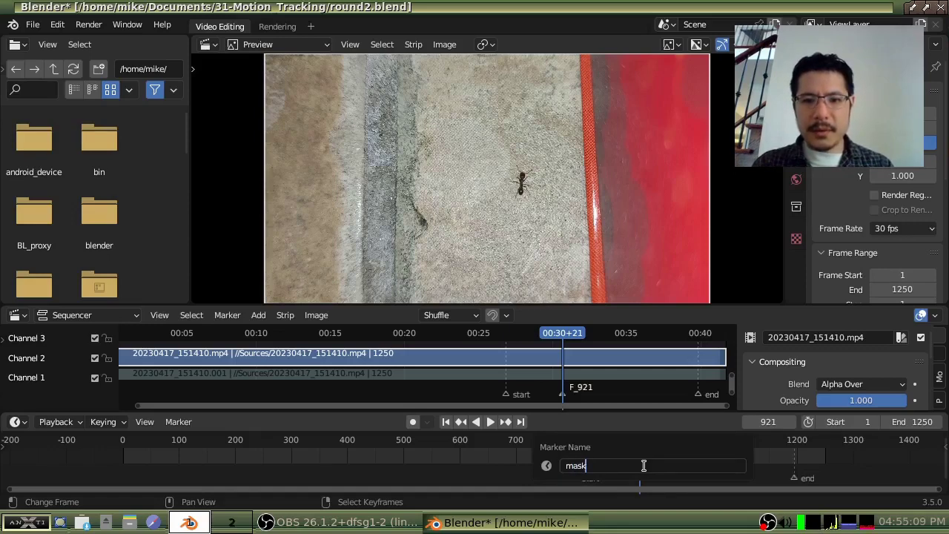
text(ing here)
key(Return)
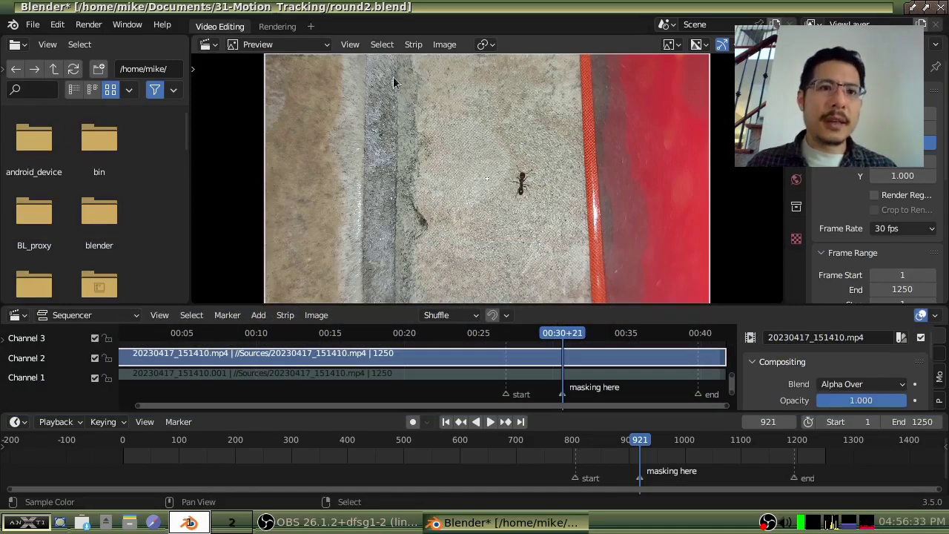
- Add the VFX Masking workspace and enlarge its clip editor up to the header of the editors above
click(311, 26)
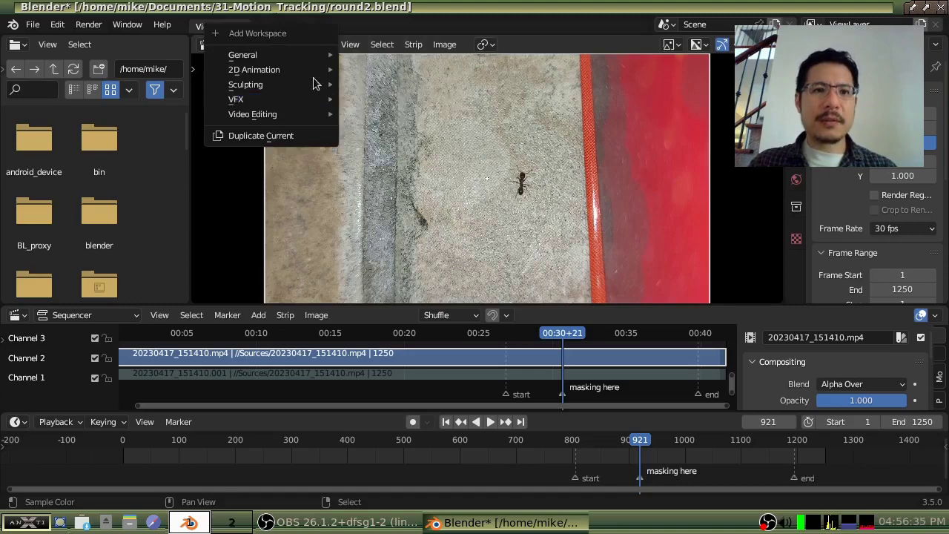
mouse_move(319, 100)
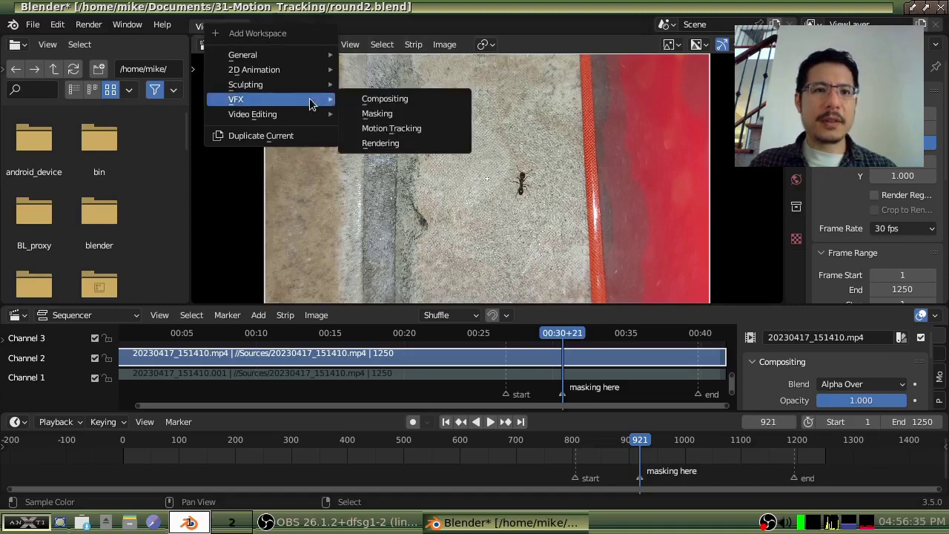
click(395, 119)
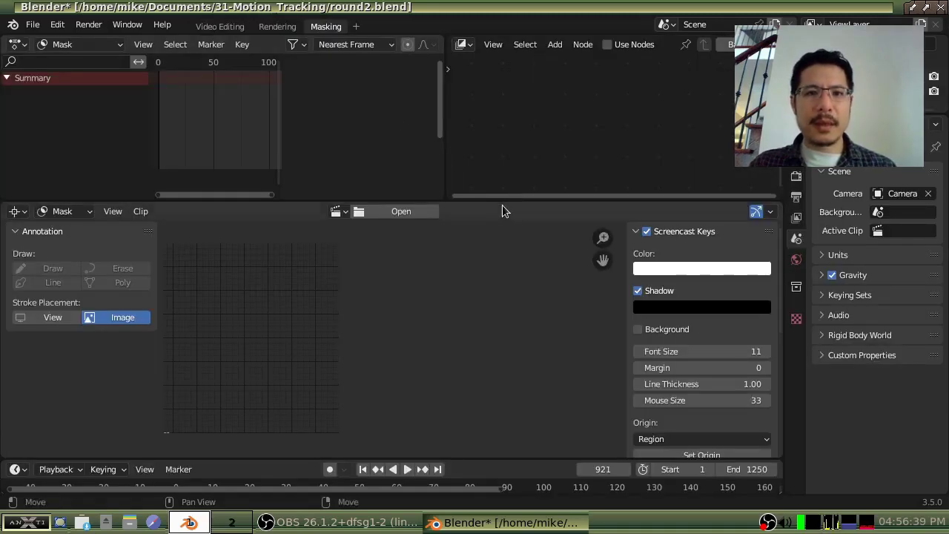
drag(511, 201, 519, 45)
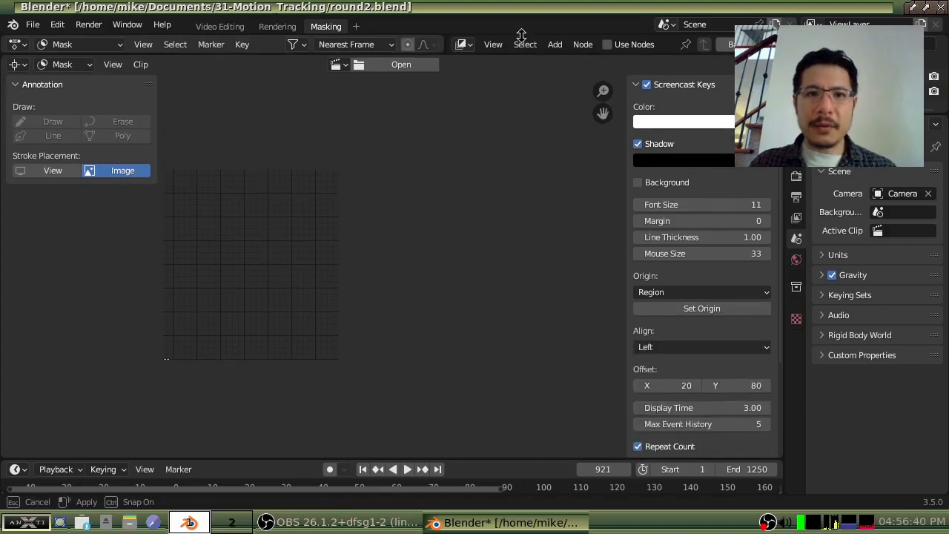
- Load 20230417_151410.mp4 from the Sources folder into the clip editor
click(377, 67)
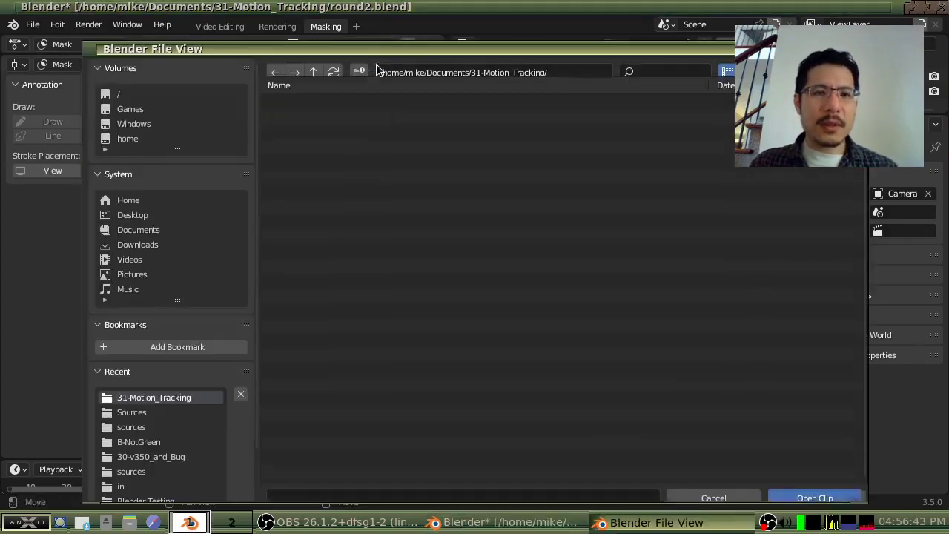
click(323, 113)
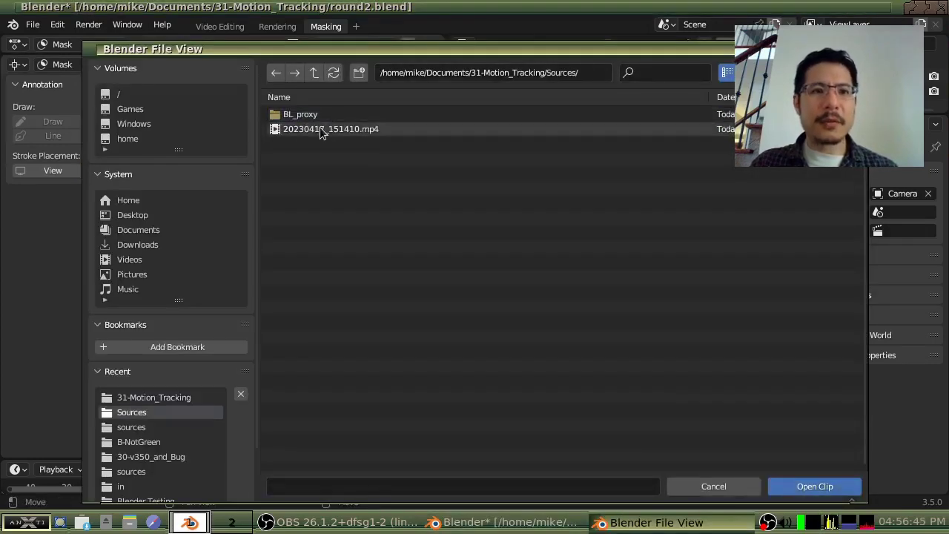
double_click(321, 130)
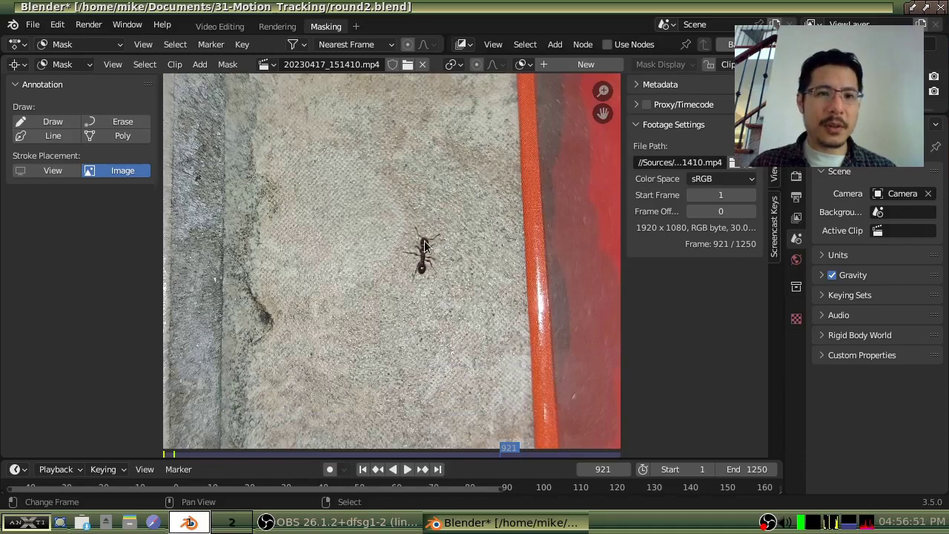
- Add a circle mask over the ant, scale it by about 1.8 to enclose the legs, and centre it on the ant
key(shift+a)
click(423, 241)
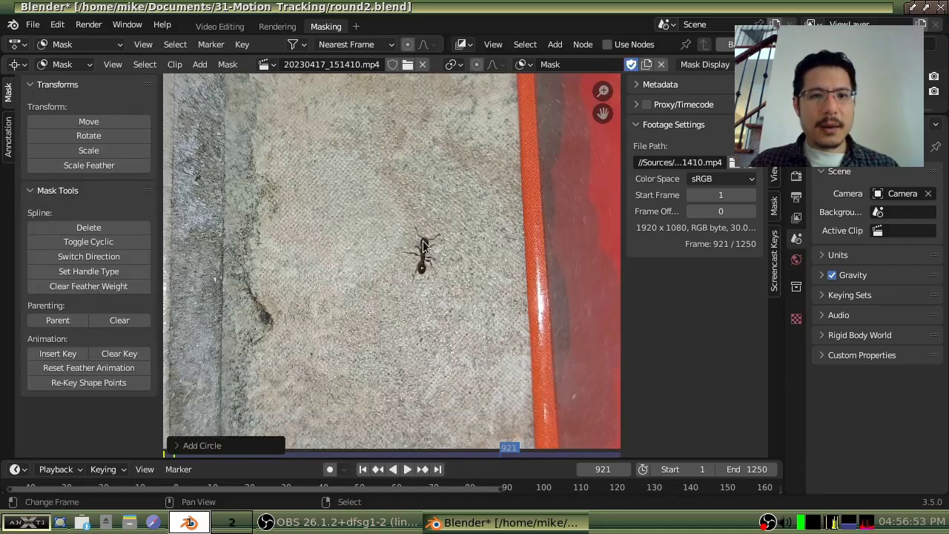
click(423, 256)
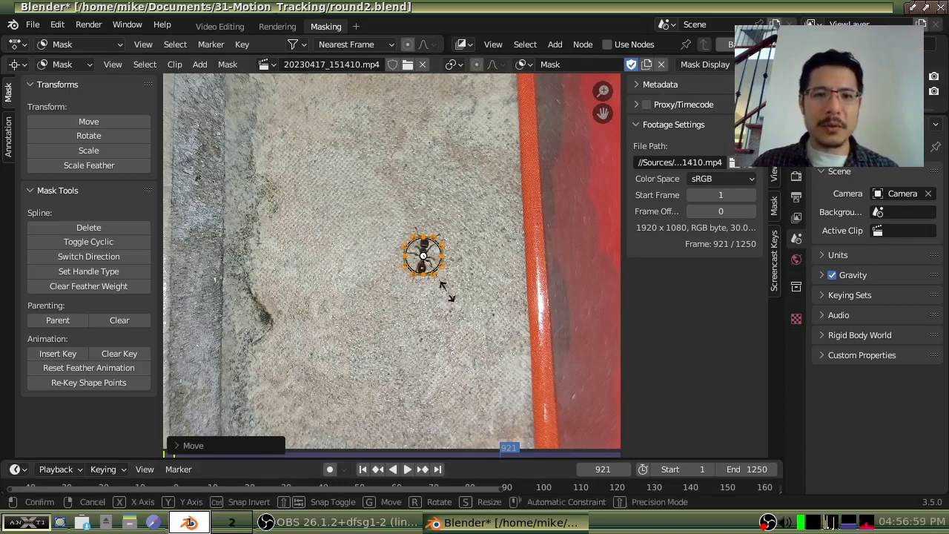
key(s)
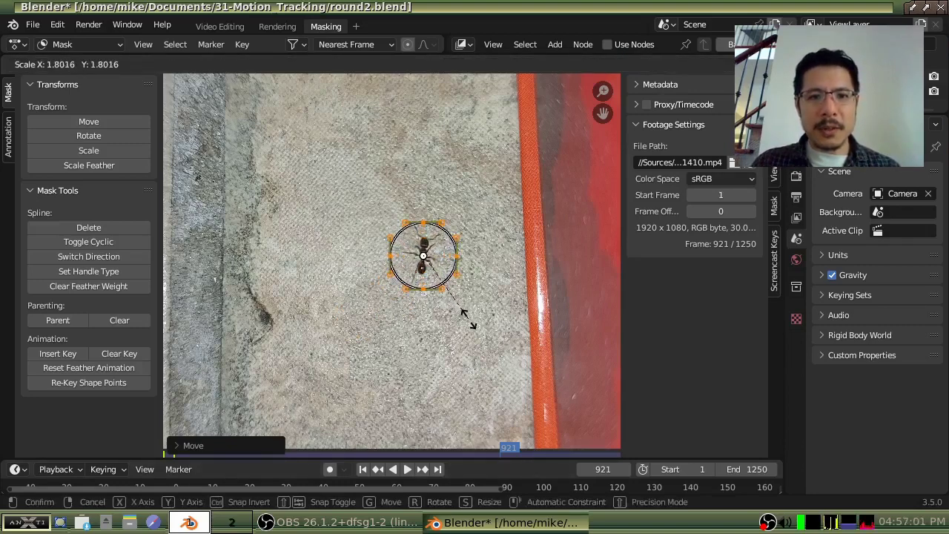
click(468, 323)
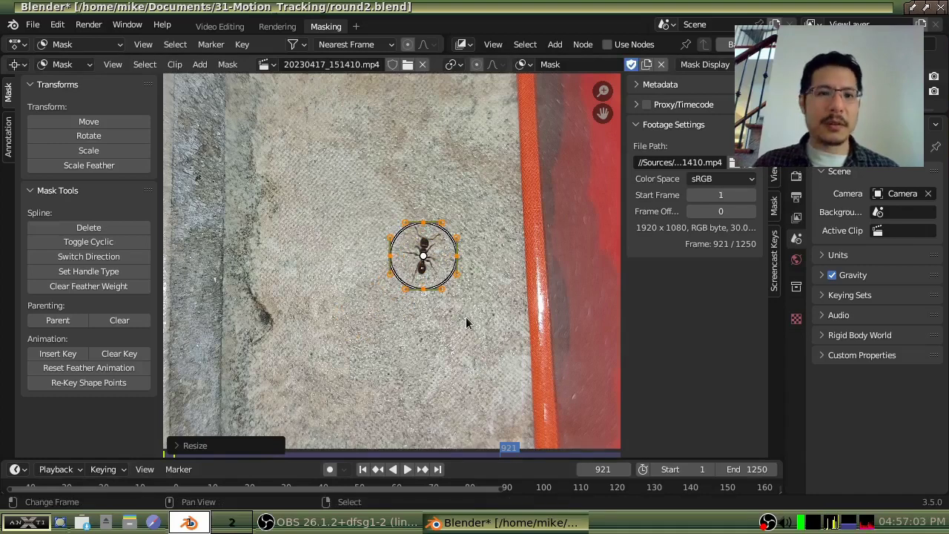
key(g)
click(508, 289)
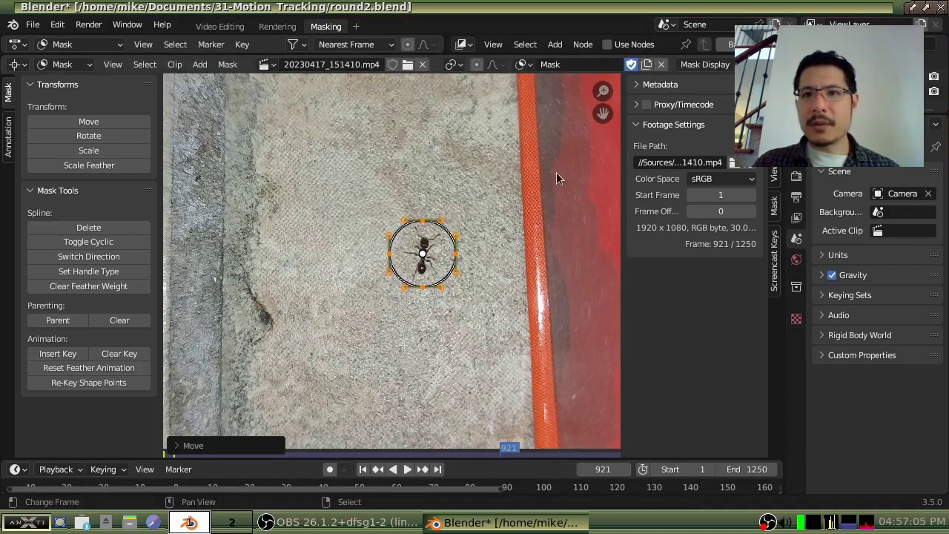
- Rename the mask as "ant mask"
click(569, 66)
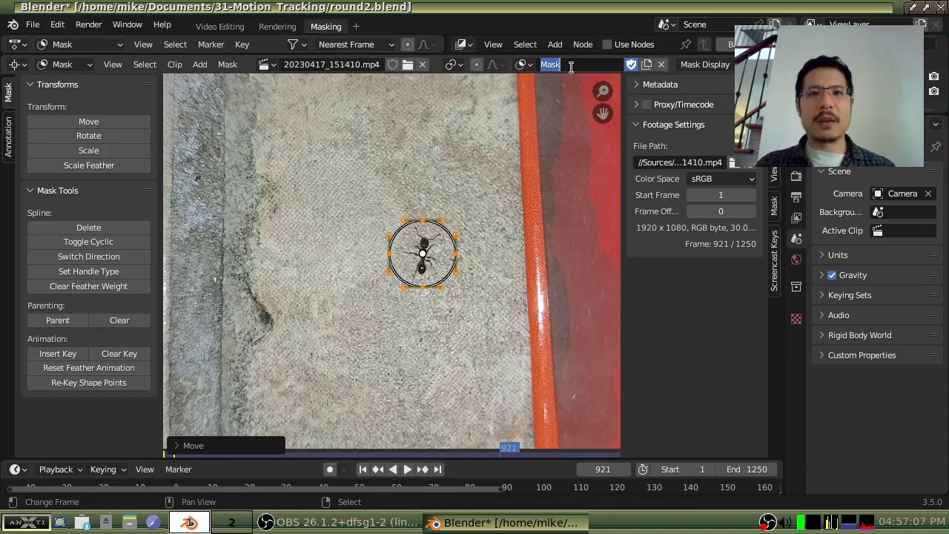
text(ant mask)
key(Return)
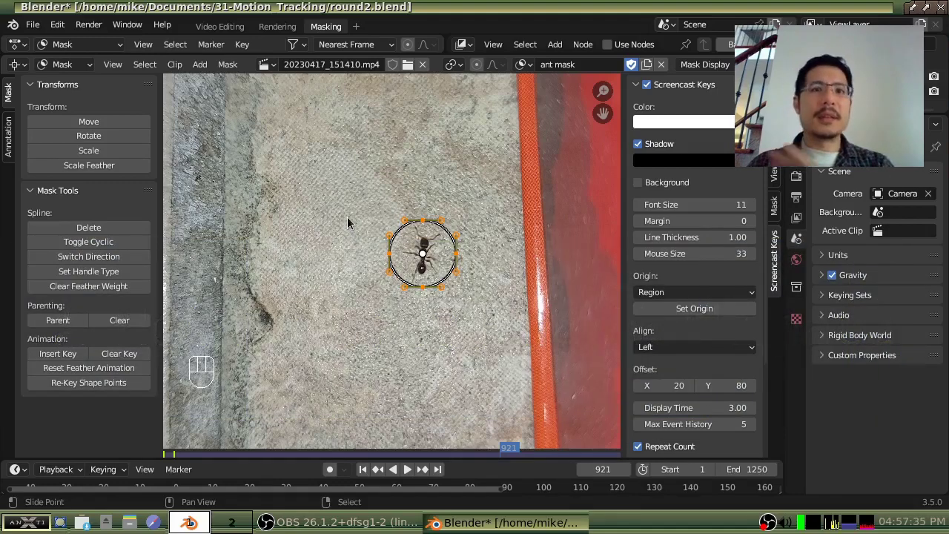
click(356, 27)
mouse_move(282, 104)
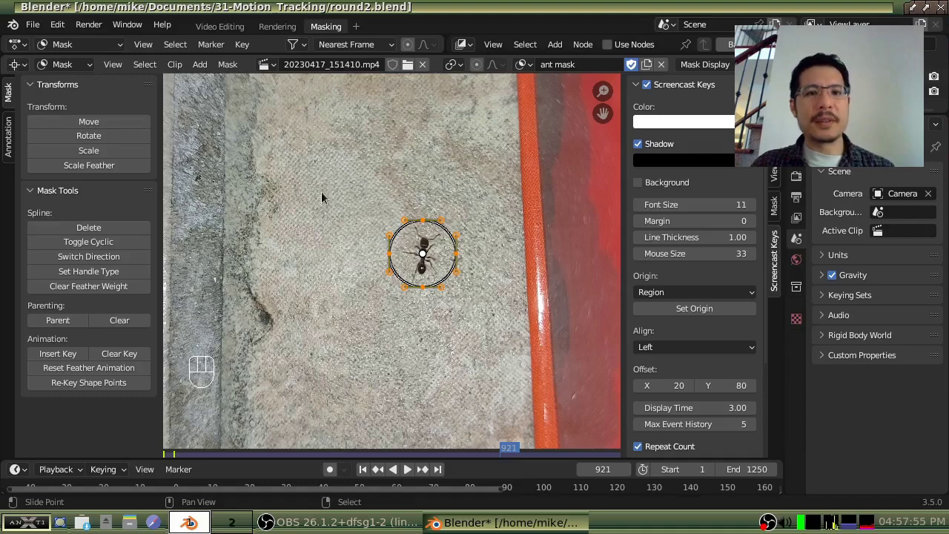
click(18, 65)
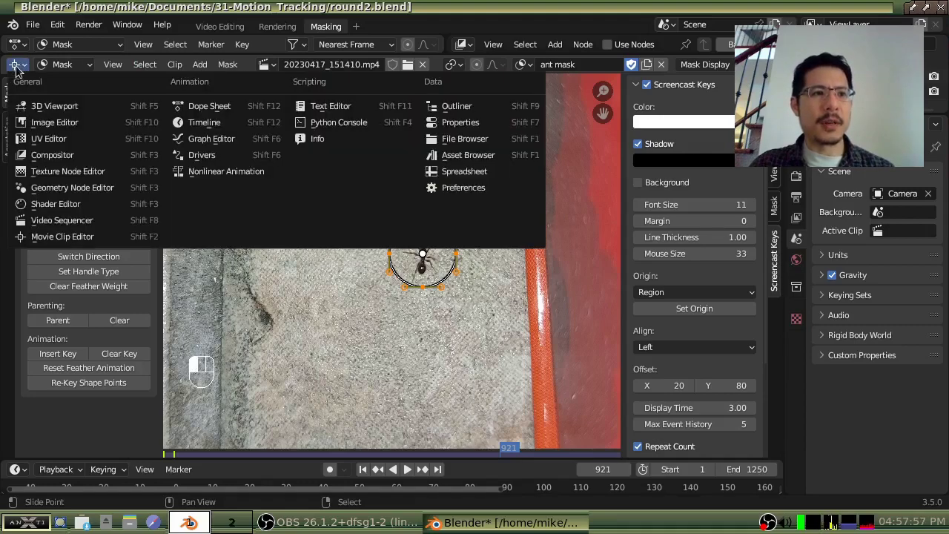
click(85, 237)
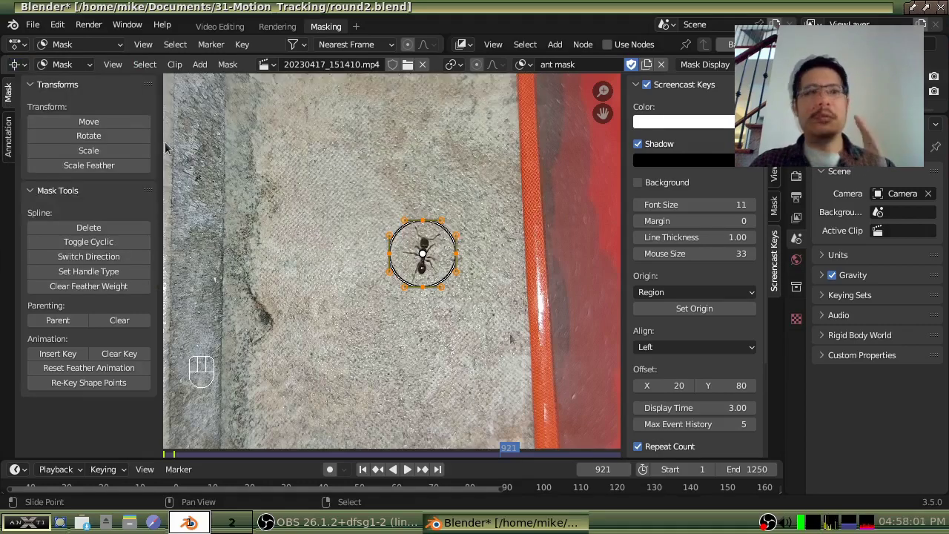
- Switch the clip editor from Mask mode to Tracking mode
click(62, 65)
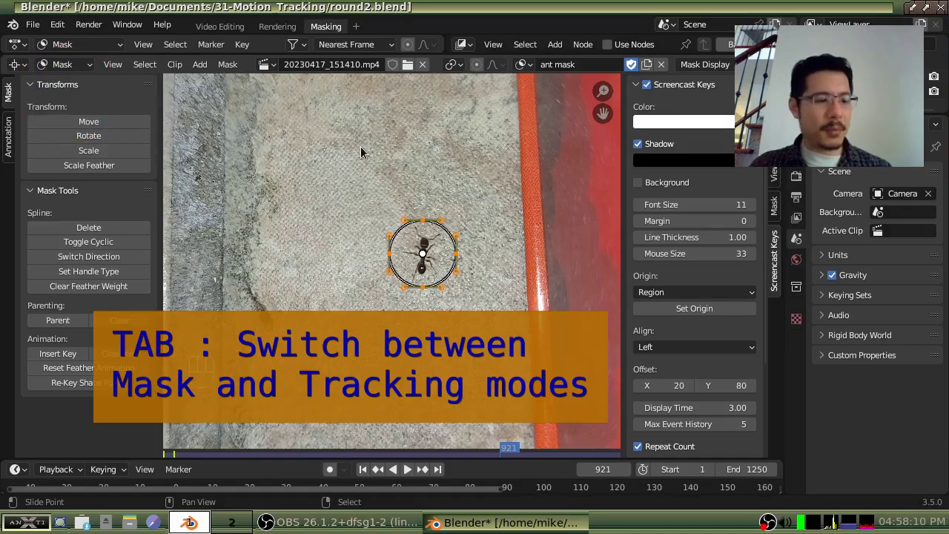
key(Tab)
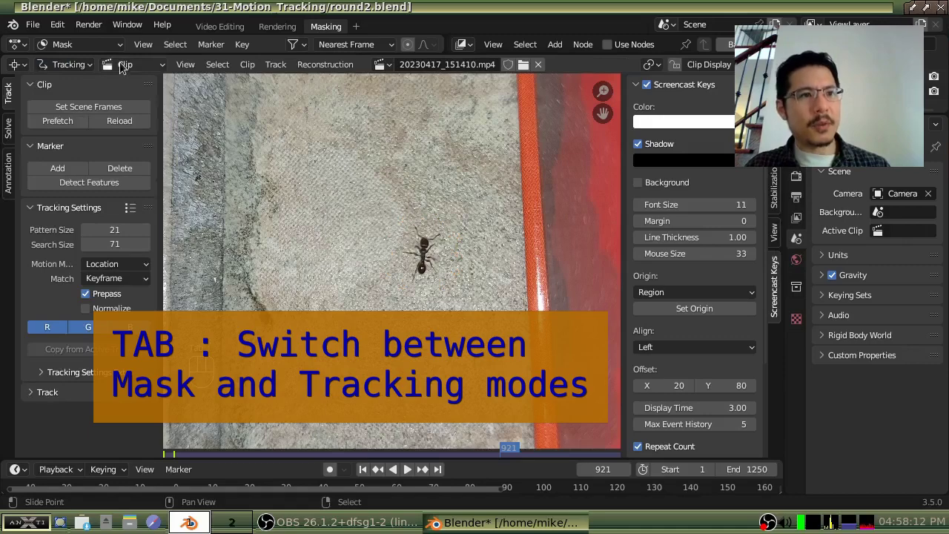
key(Tab)
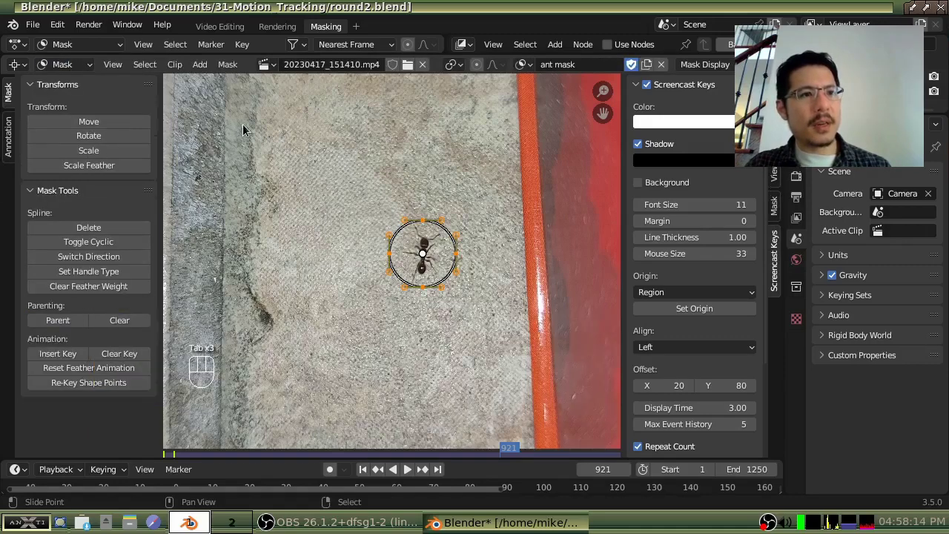
key(Tab)
click(65, 65)
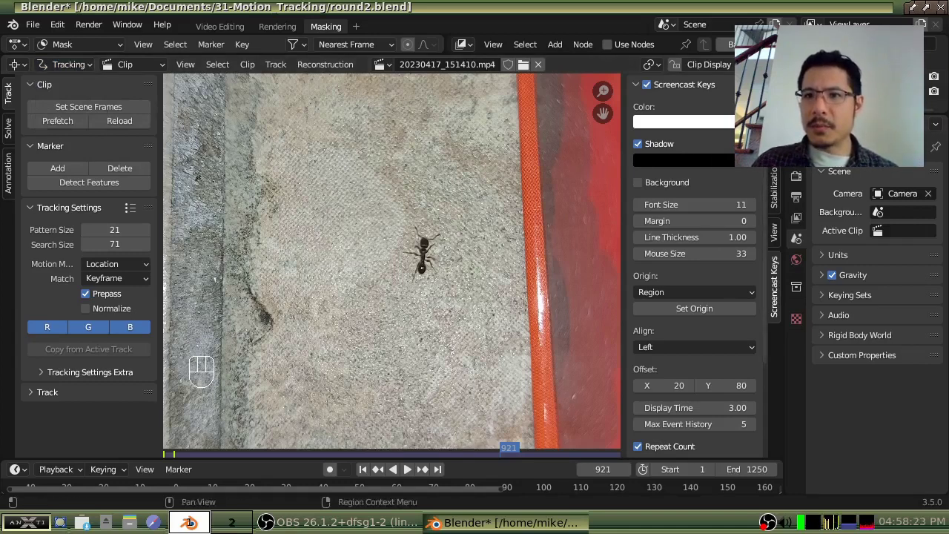
- Widen the clip editor, make the timeline taller, and fit the whole frame range with its markers into the timeline
drag(805, 141, 943, 141)
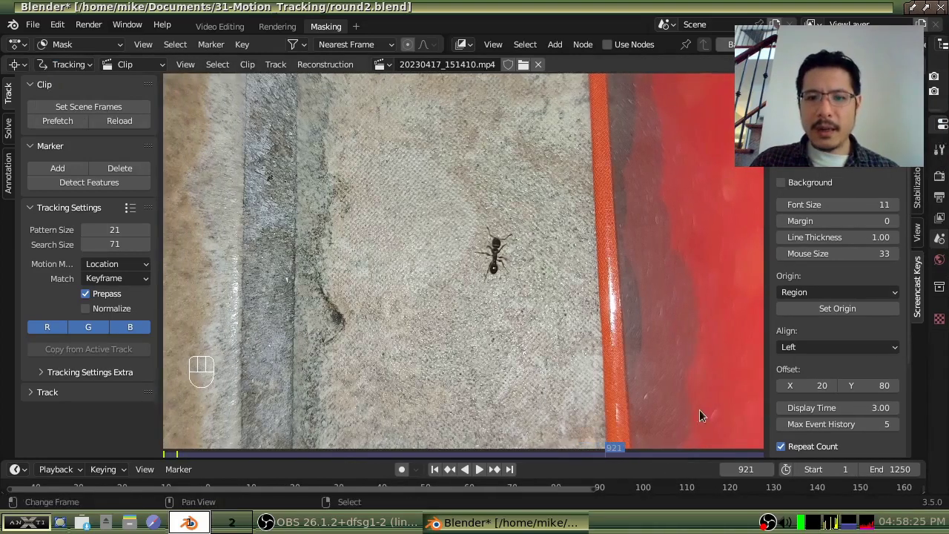
drag(694, 458, 707, 406)
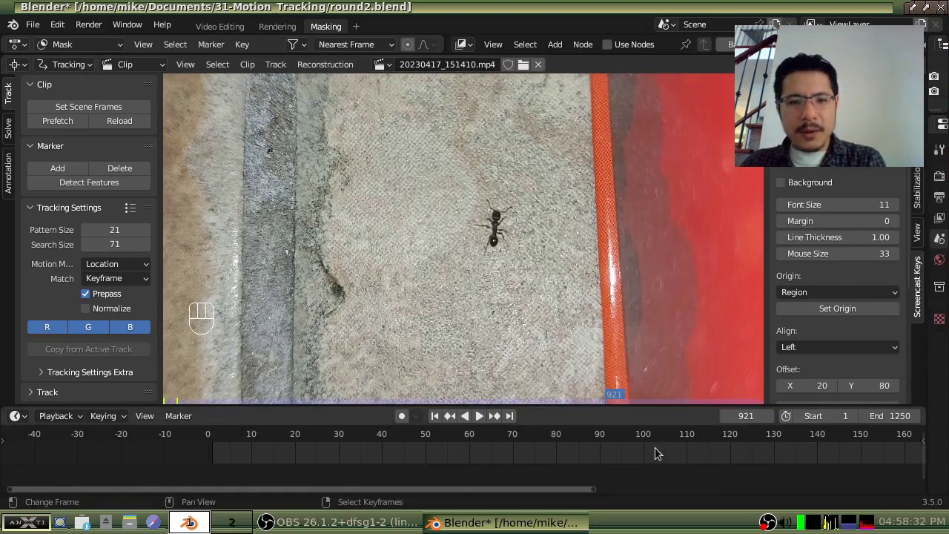
key(Home)
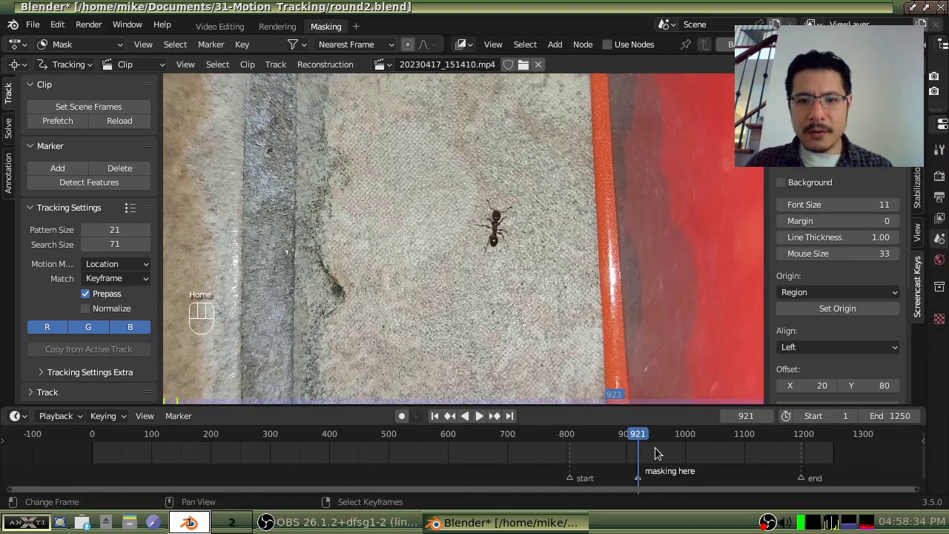
- Zoom the timeline to the frame range between the start and end markers
key(shift+b)
drag(547, 439, 835, 483)
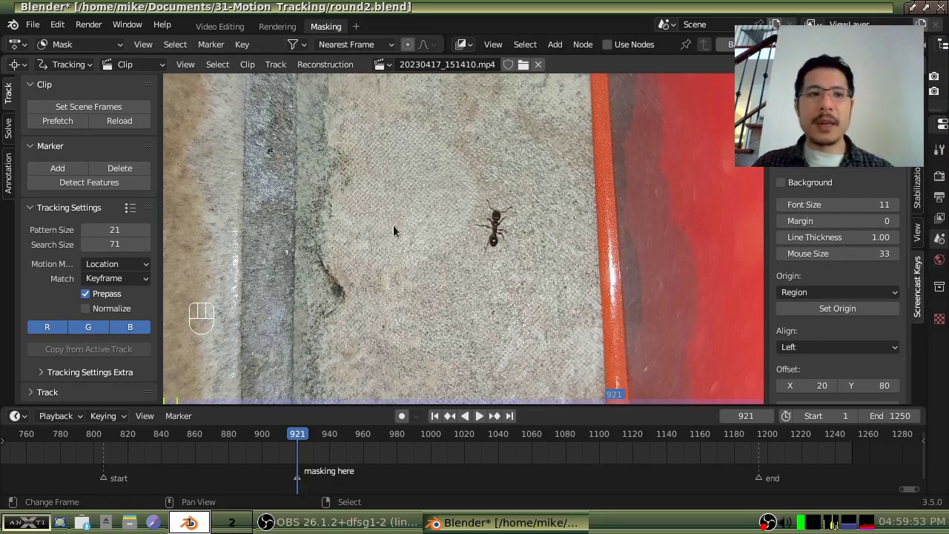
click(59, 170)
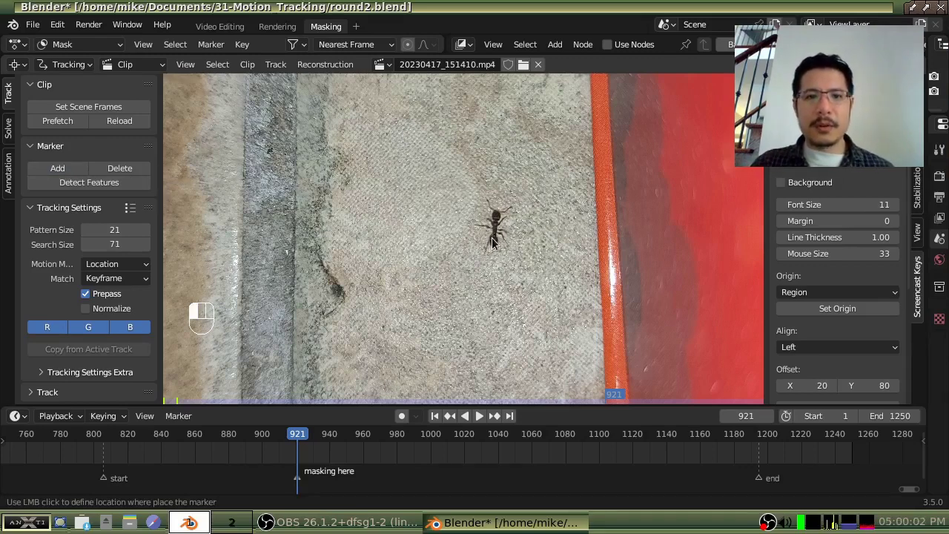
click(493, 245)
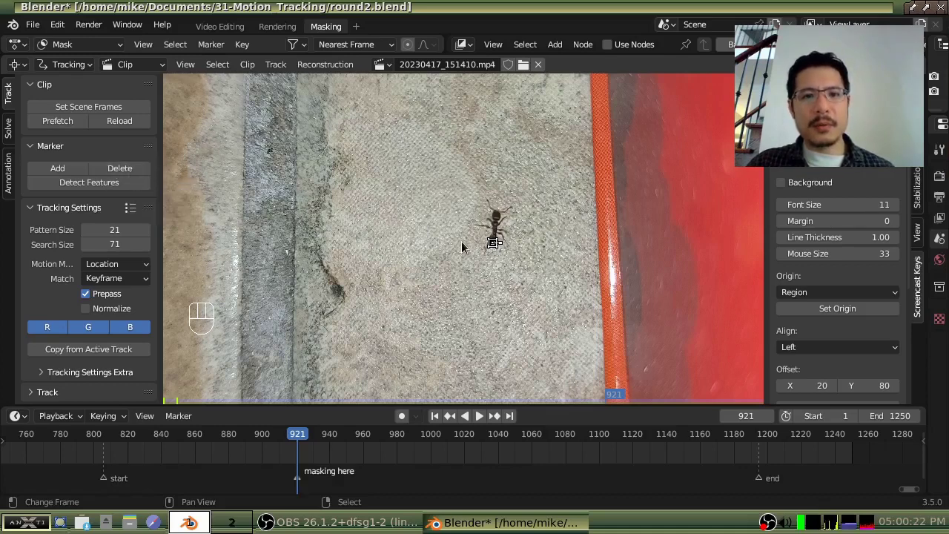
click(127, 170)
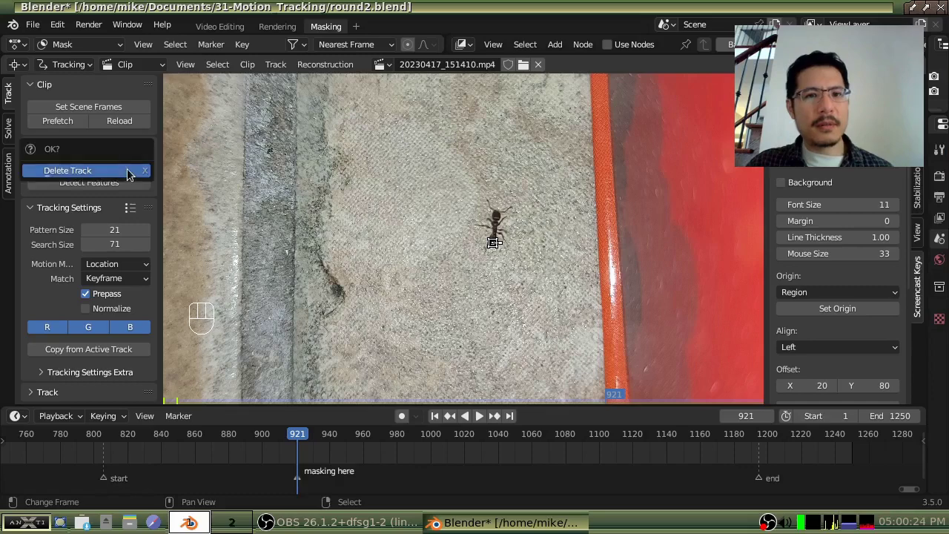
click(76, 174)
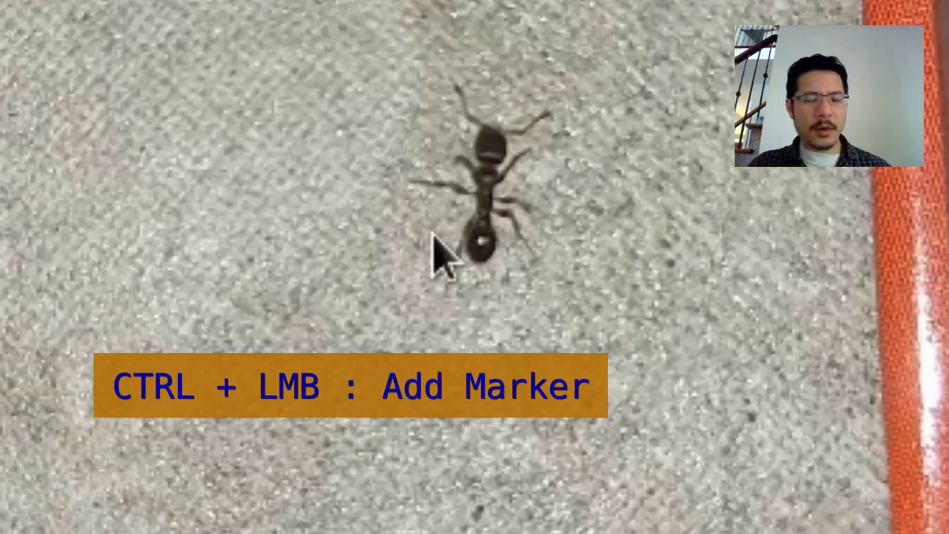
- Add a tracking marker at the rear tip of the ant's abdomen and expand the Track options
ctrl+click(482, 265)
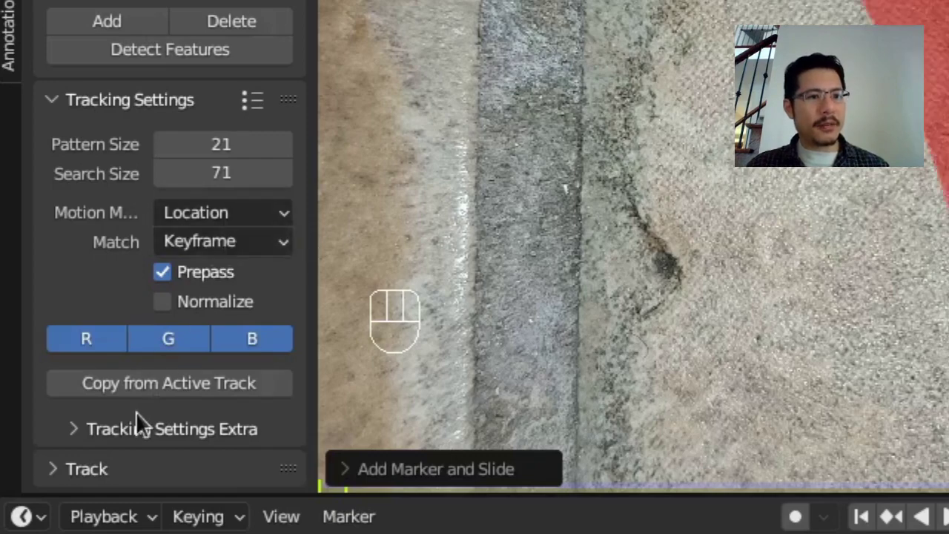
click(51, 469)
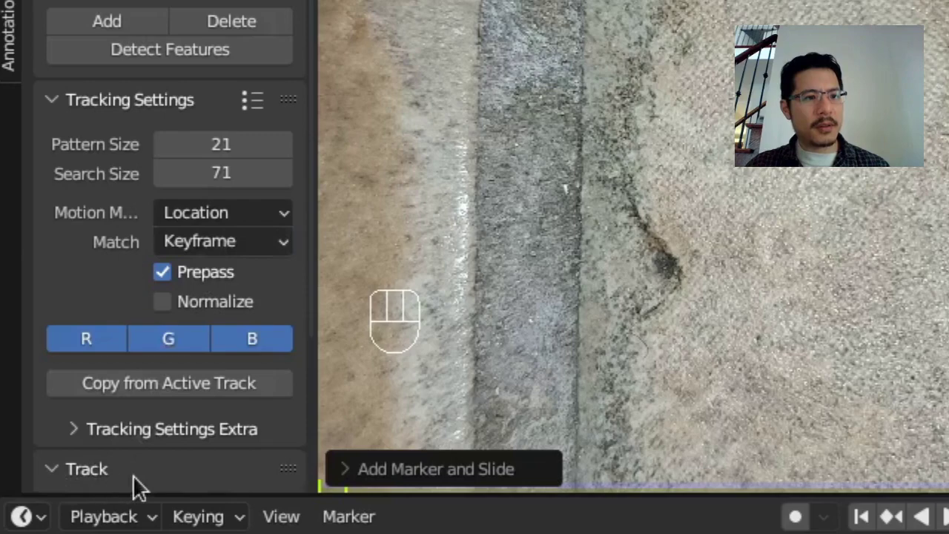
scroll(134, 473, down, 5)
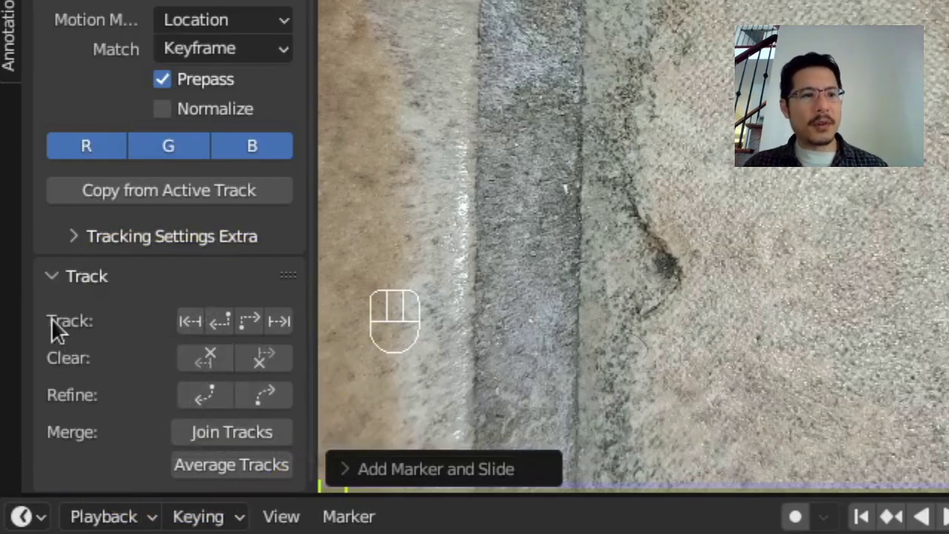
click(248, 321)
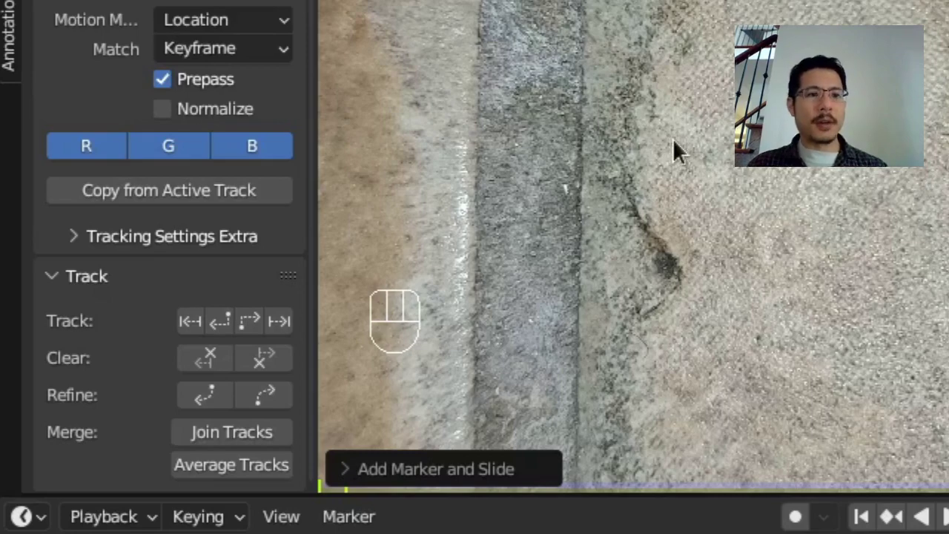
click(219, 321)
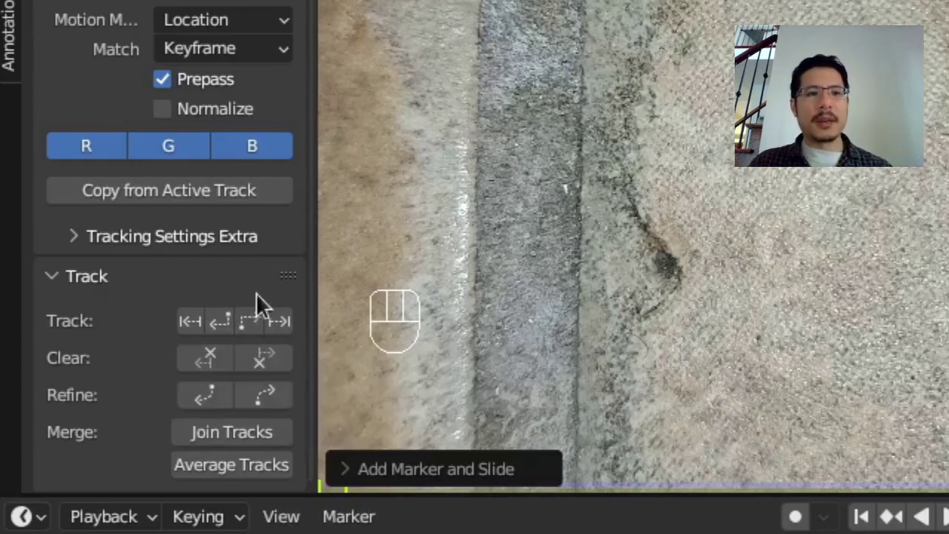
click(279, 323)
click(187, 320)
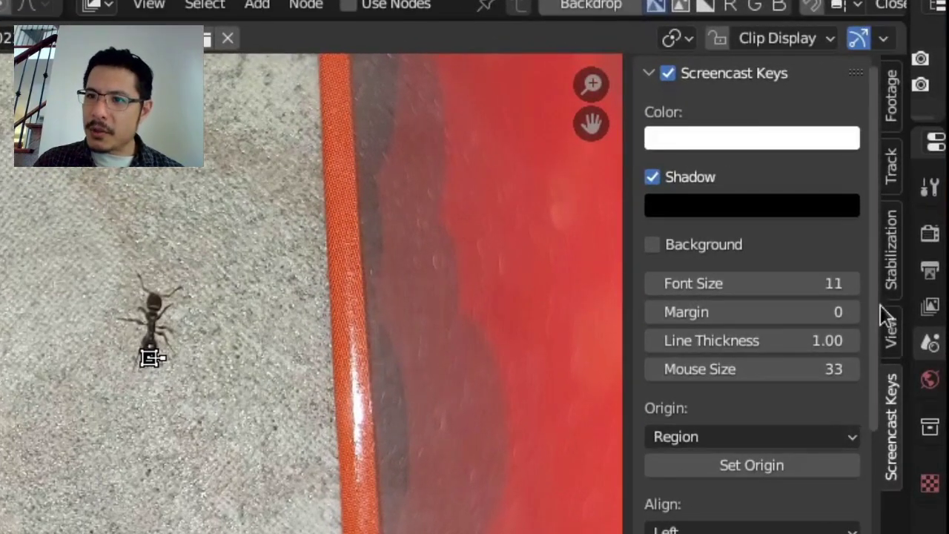
- Rename the new track as "ant butt"
click(893, 169)
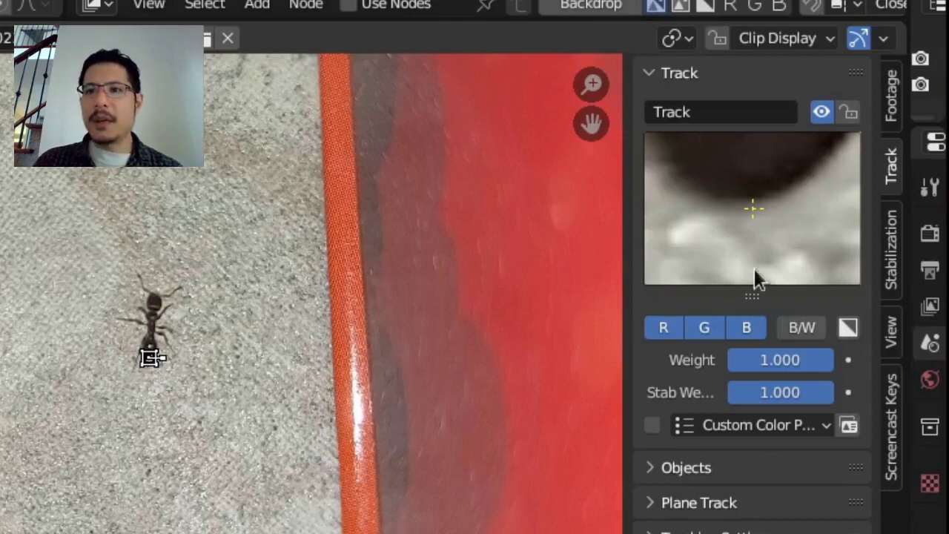
click(711, 113)
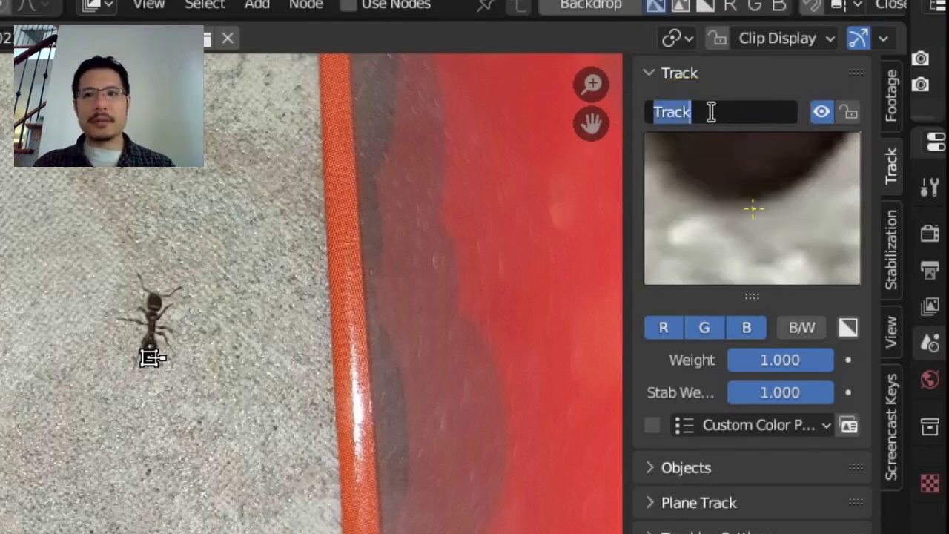
text(ant butt)
key(Return)
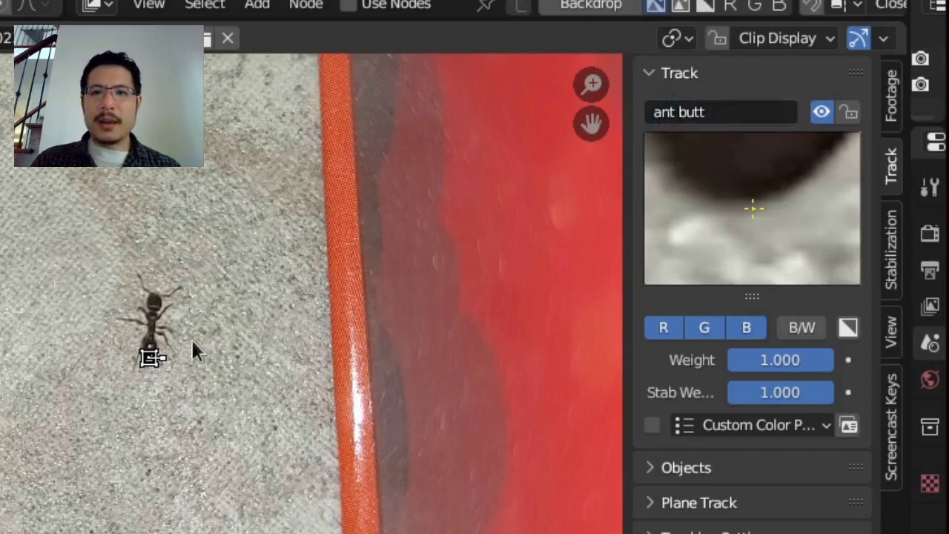
- Try moving the marker to the middle of the ant's body and enlarging its pattern area around the whole ant
scroll(150, 344, up, 5)
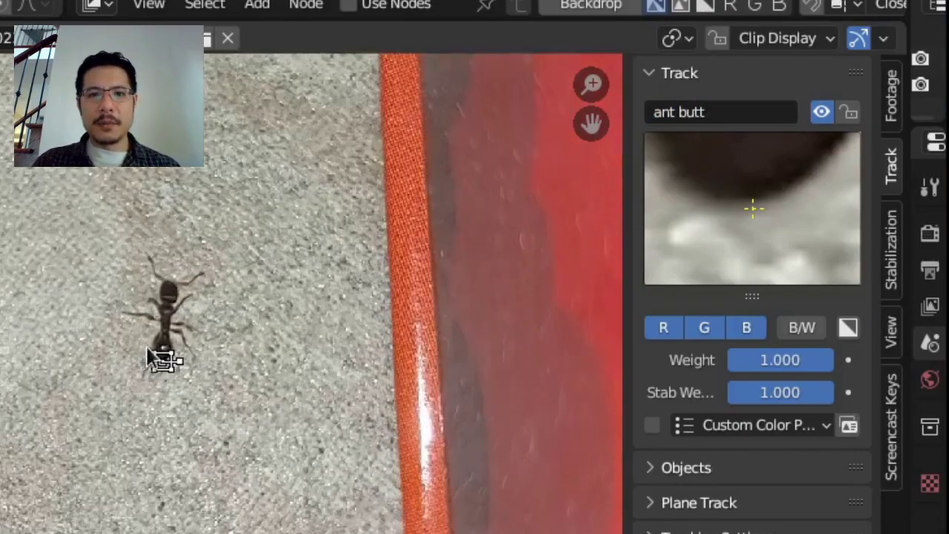
scroll(226, 321, up, 3)
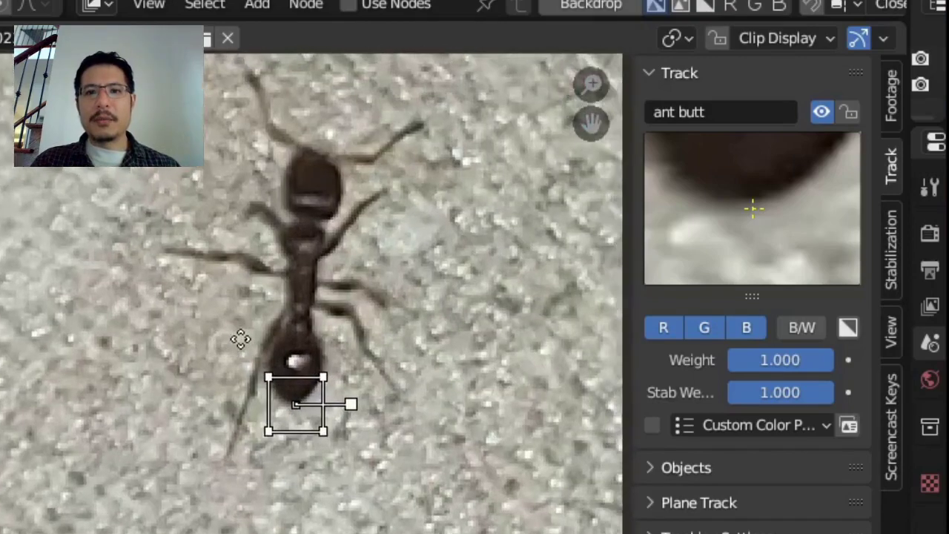
middle_drag(235, 329, 145, 353)
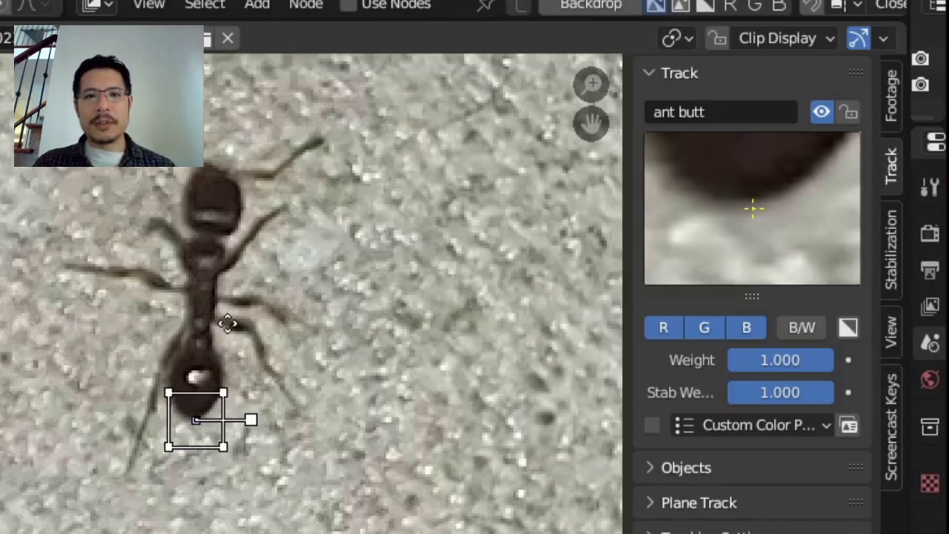
middle_drag(227, 322, 240, 343)
key(g)
click(239, 215)
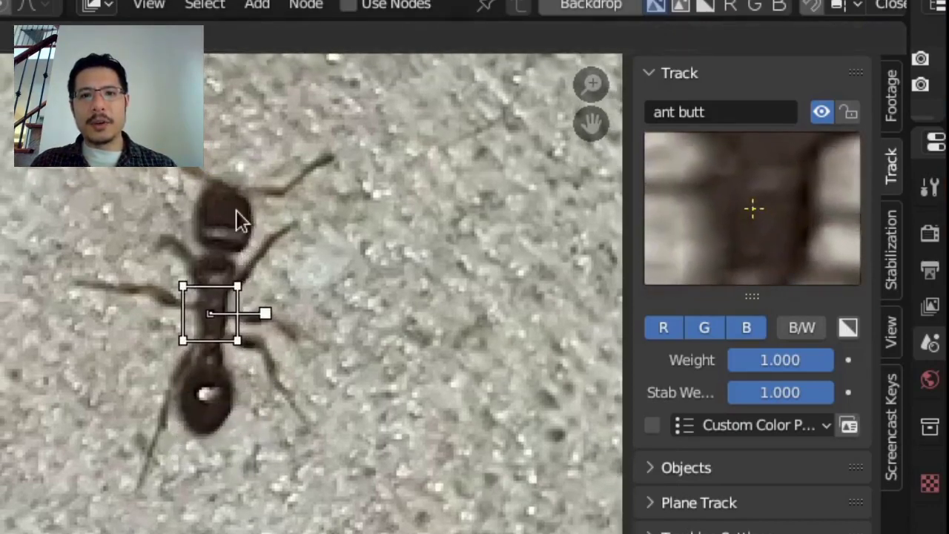
key(s)
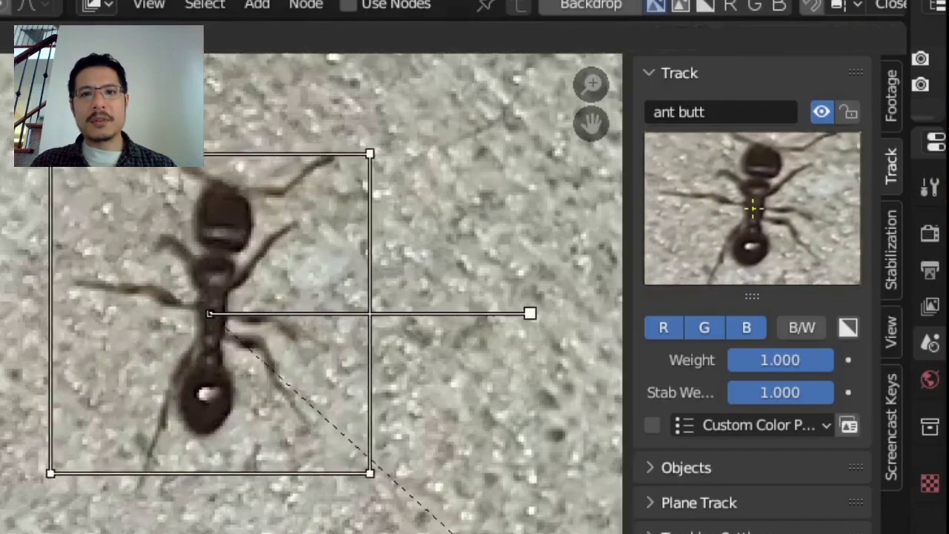
click(599, 154)
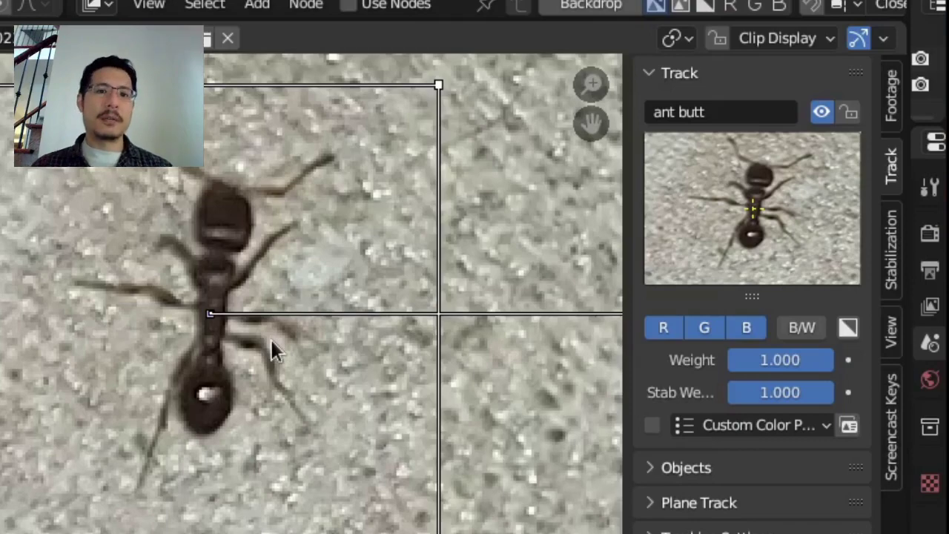
- Scale the marker's pattern area down to enclose just the ant's abdomen and move it onto the abdomen's bright spot
key(s)
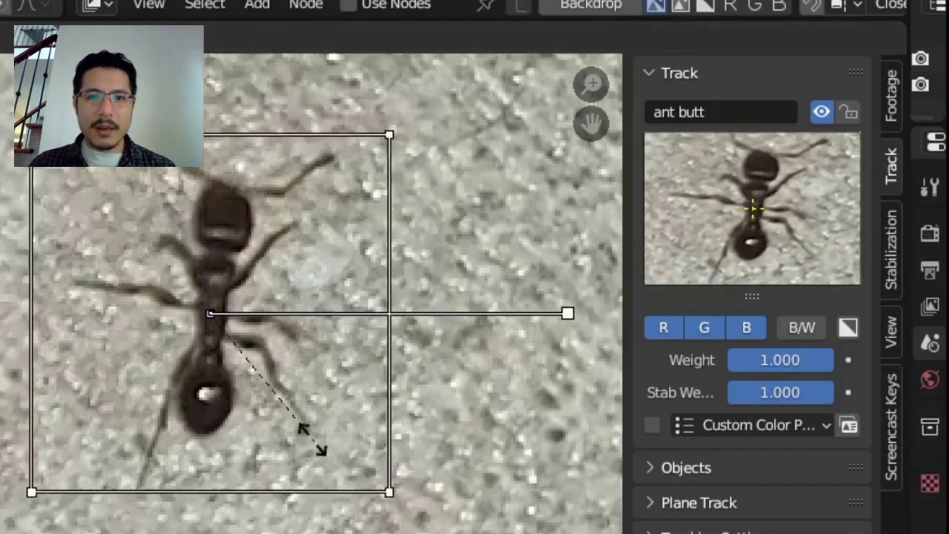
click(234, 340)
drag(234, 340, 237, 426)
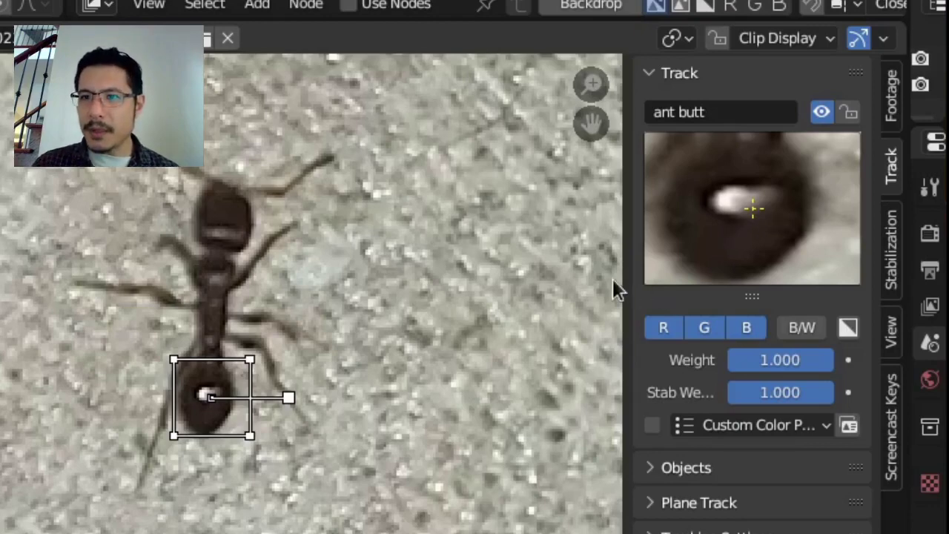
- Widen the sidebar to enlarge the track preview and look through the Objects and Plane Track settings
drag(623, 272, 541, 283)
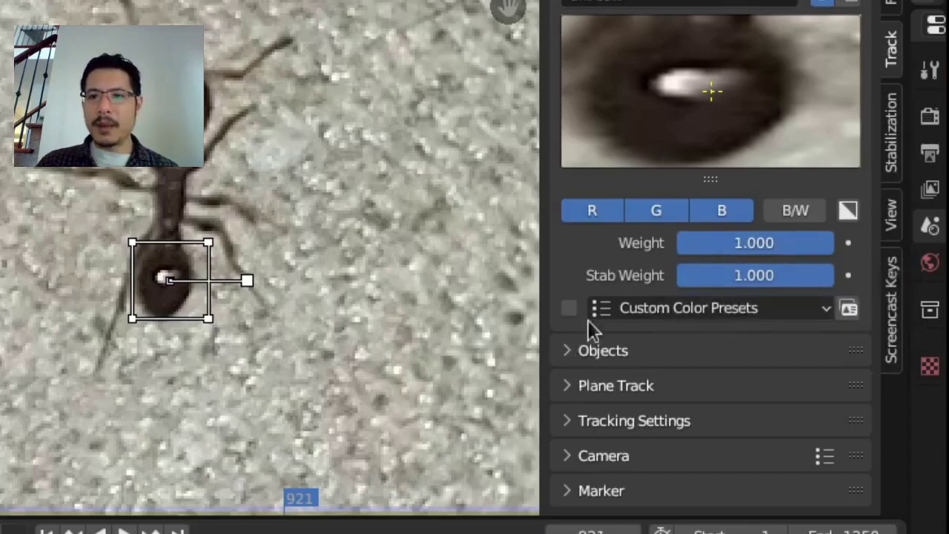
click(607, 357)
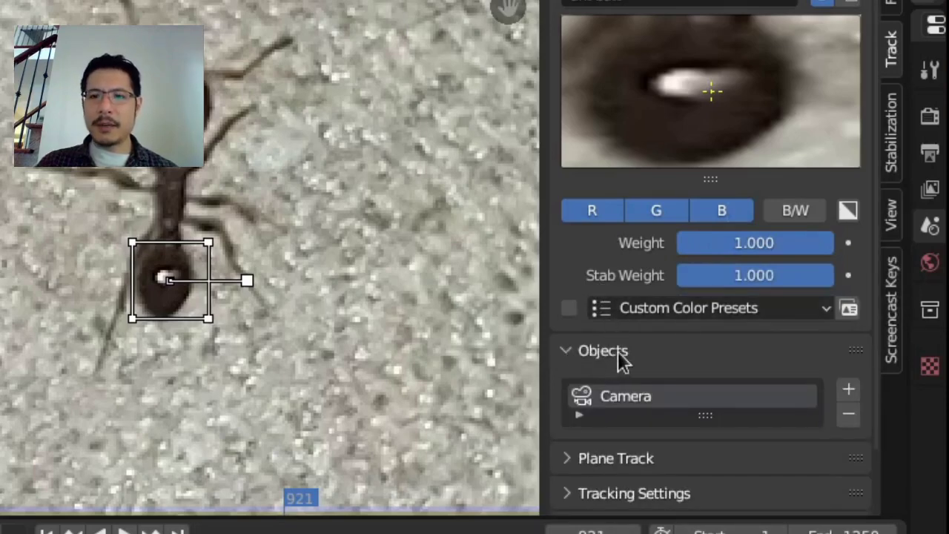
click(620, 361)
click(610, 386)
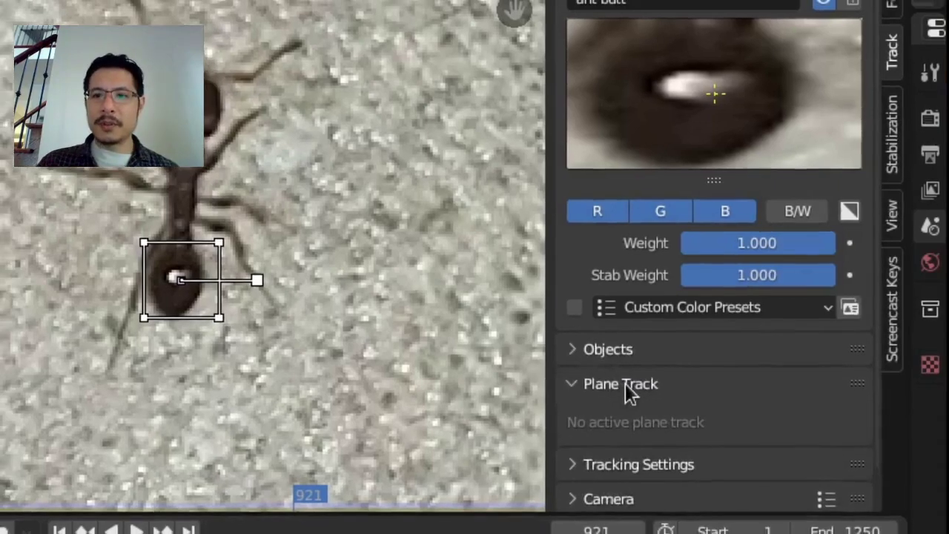
click(620, 385)
- Expand the track's Tracking Settings and set the motion model to Location & Rotation
click(645, 408)
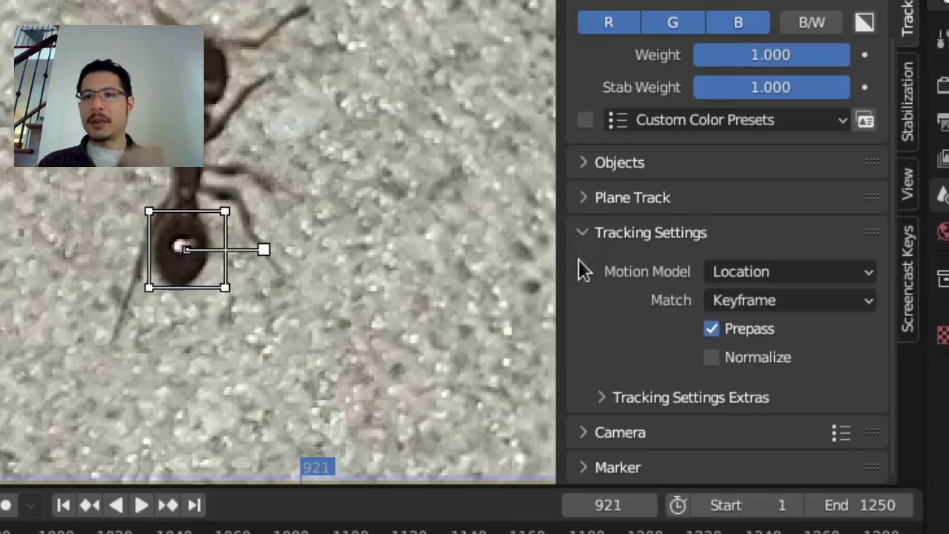
click(860, 271)
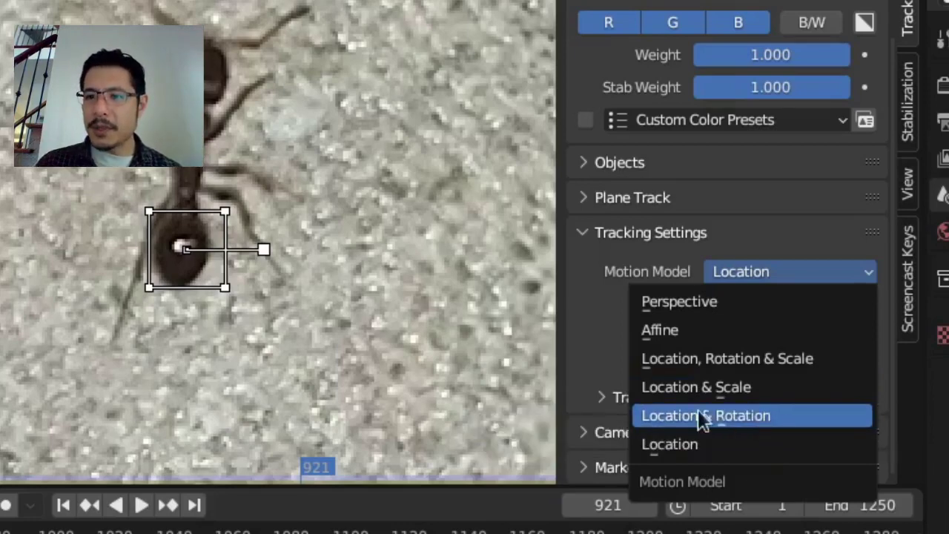
click(755, 415)
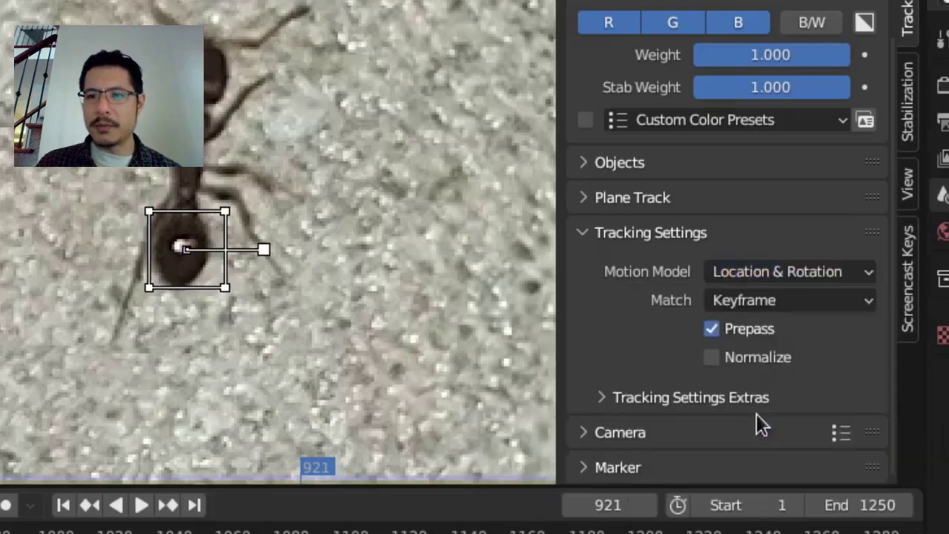
- Examine the Match options in the track's Tracking Settings
click(848, 301)
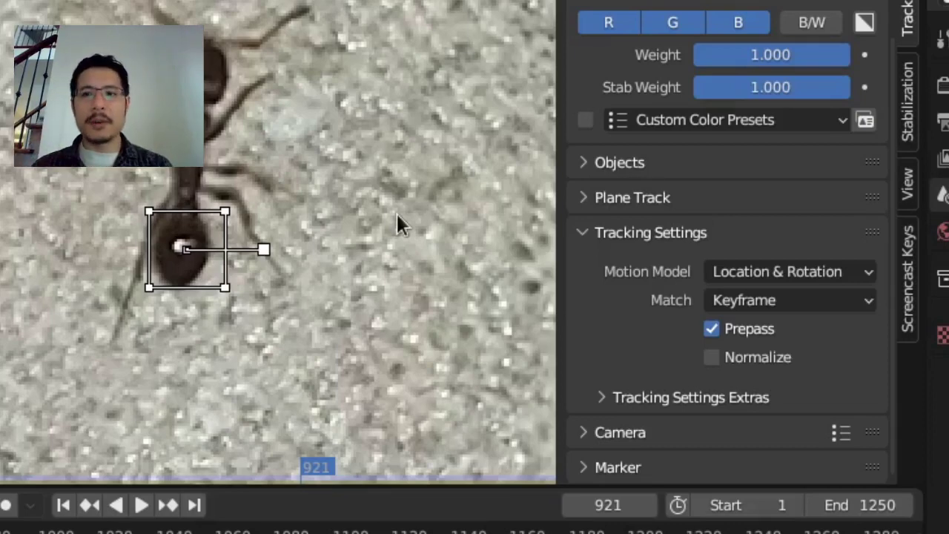
click(225, 290)
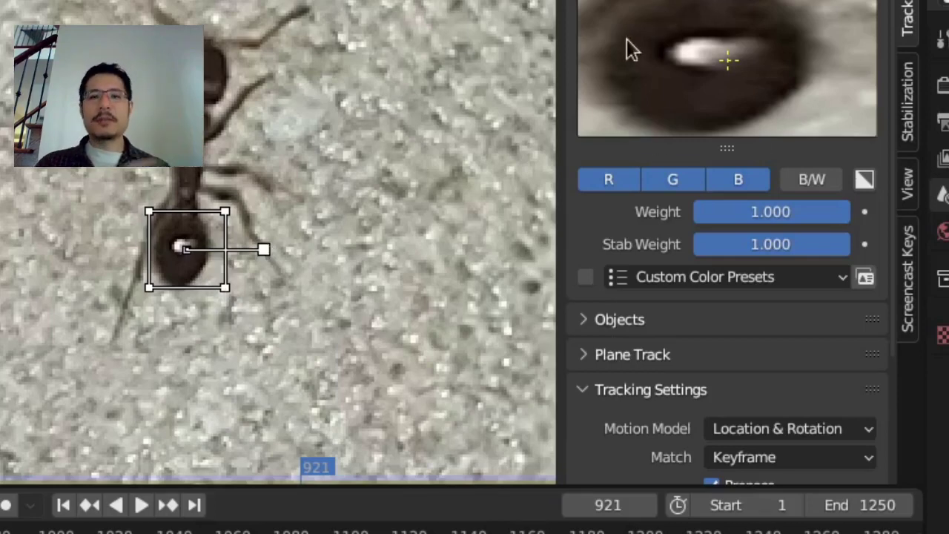
scroll(645, 129, down, 3)
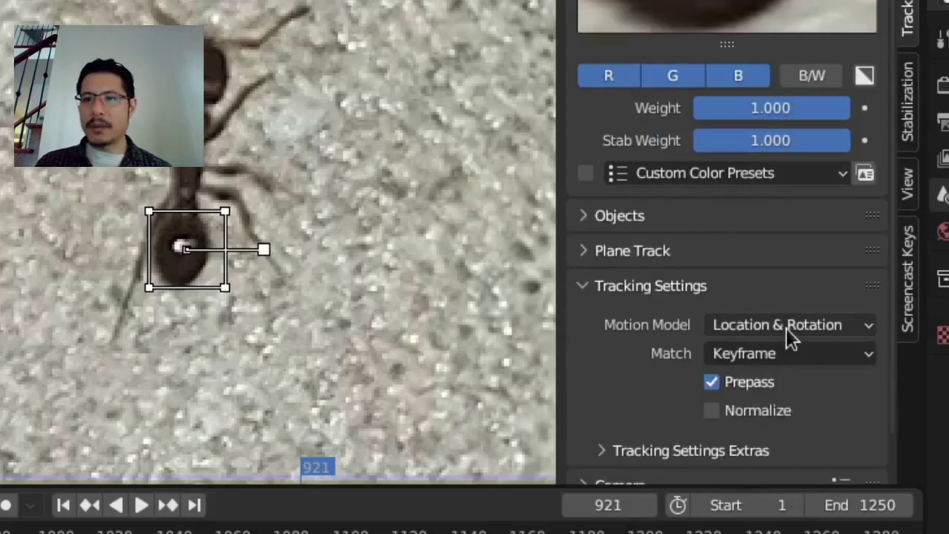
click(829, 357)
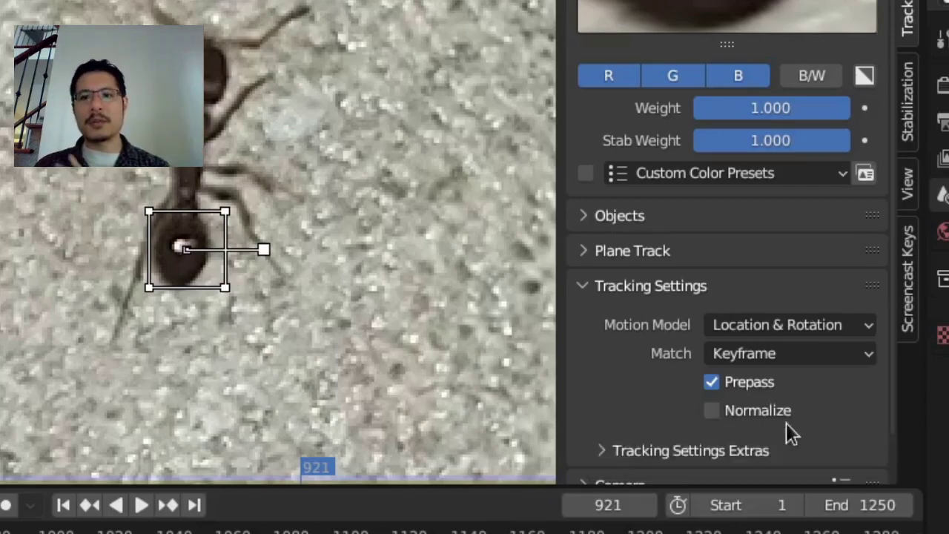
- Expand the Tracking Settings Extras and examine the available options, including the tracking Speed
scroll(633, 397, down, 2)
click(644, 398)
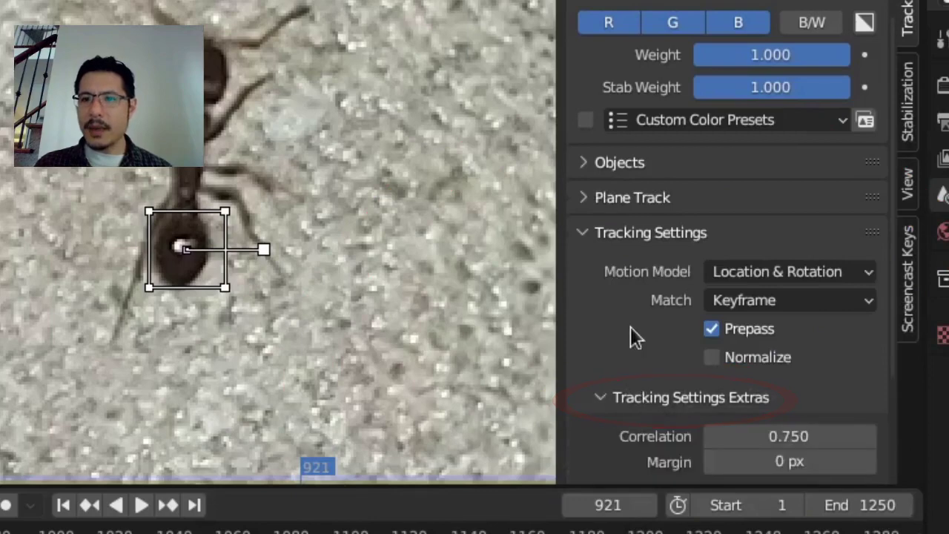
scroll(736, 398, down, 5)
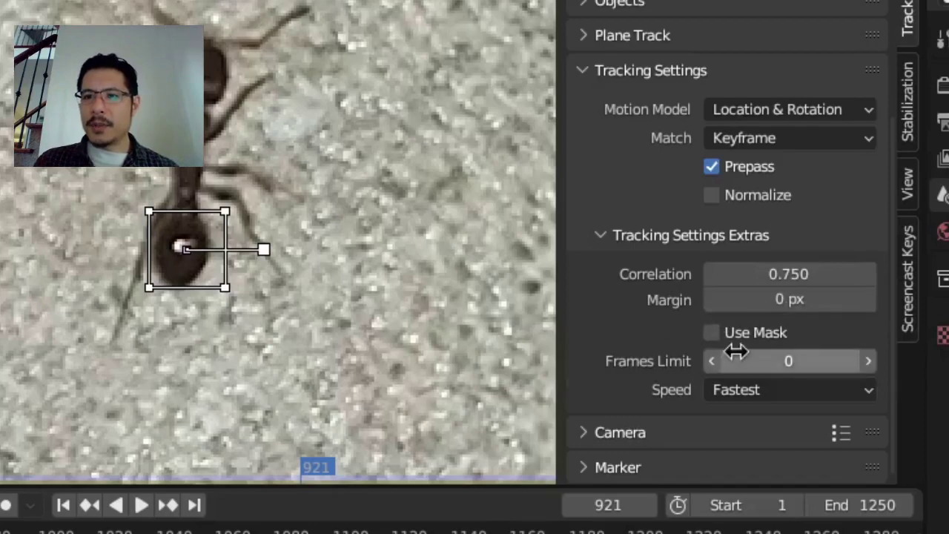
click(831, 391)
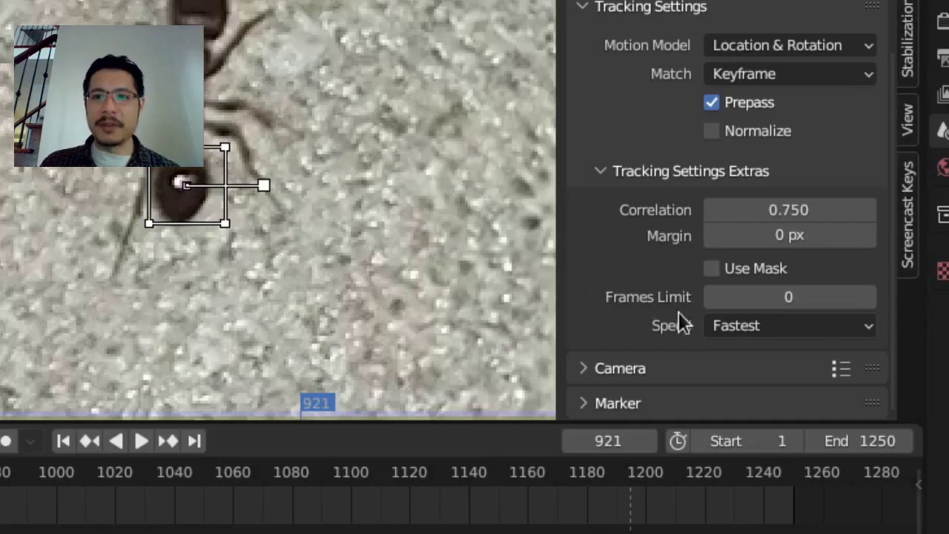
- Look over the tracking Speed options and the Camera settings, including Sensor Width and Pixel Aspect
click(771, 330)
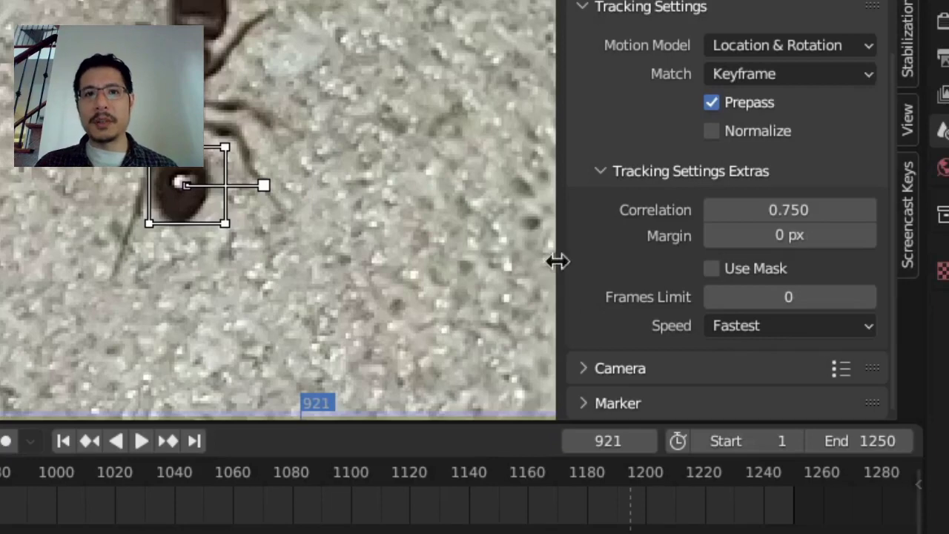
click(638, 368)
scroll(631, 327, down, 3)
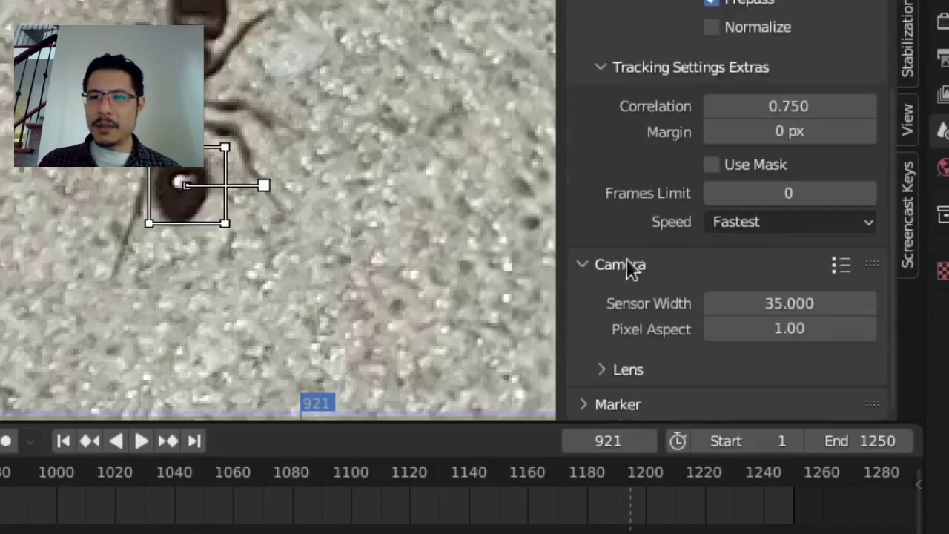
click(627, 269)
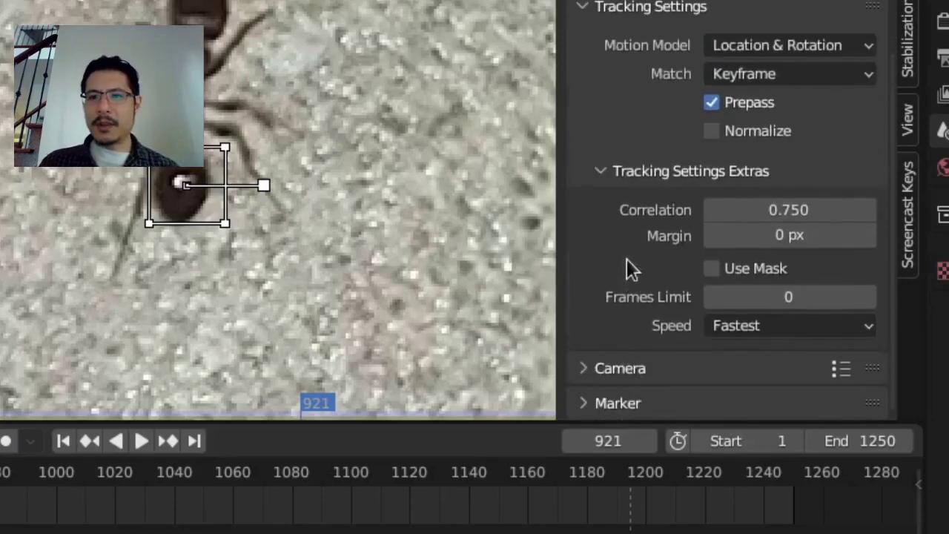
- Expand the Marker settings and try enlarging the abdomen marker to see how its Pattern Area and Search Area sizes respond
click(628, 404)
scroll(631, 384, down, 5)
scroll(631, 376, down, 3)
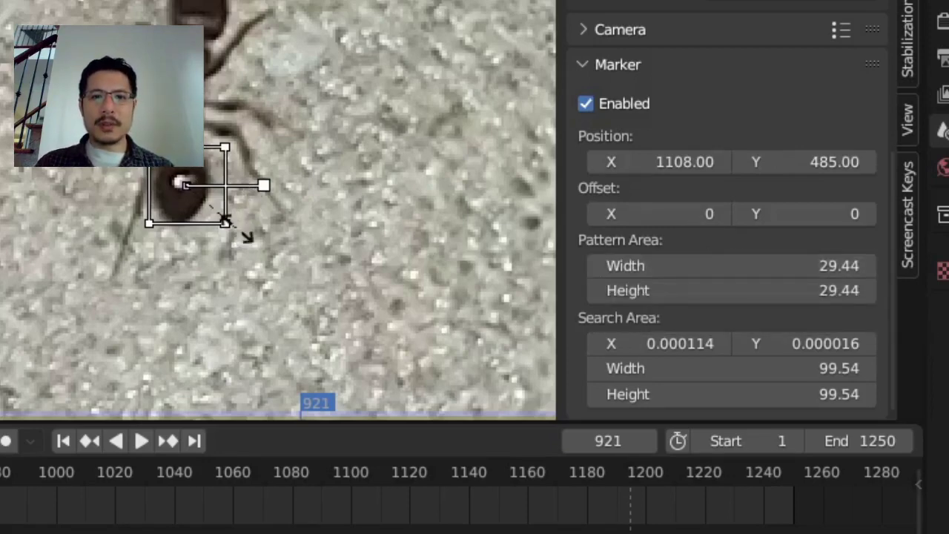
mouse_move(235, 228)
mouse_down()
mouse_move(366, 321)
mouse_move(388, 322)
mouse_move(328, 252)
mouse_move(394, 314)
mouse_move(383, 305)
mouse_up()
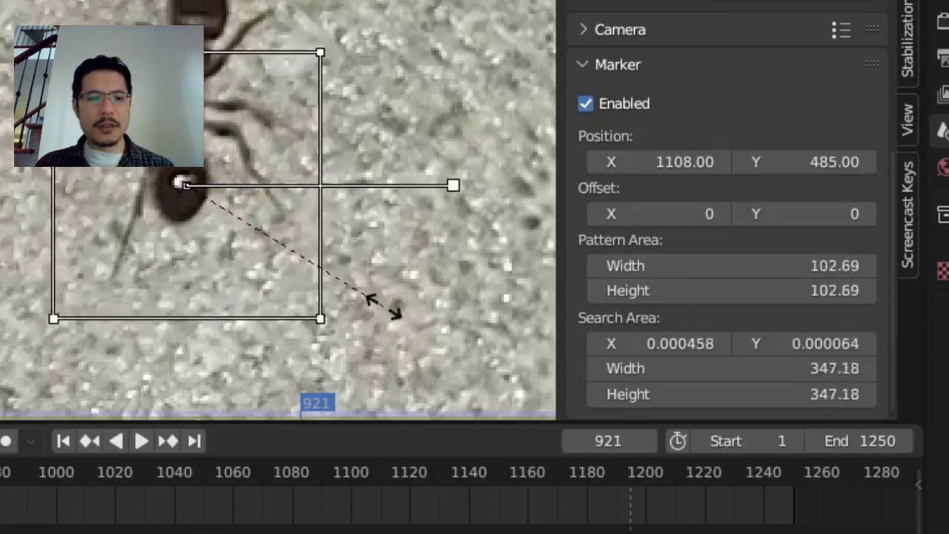
key(Escape)
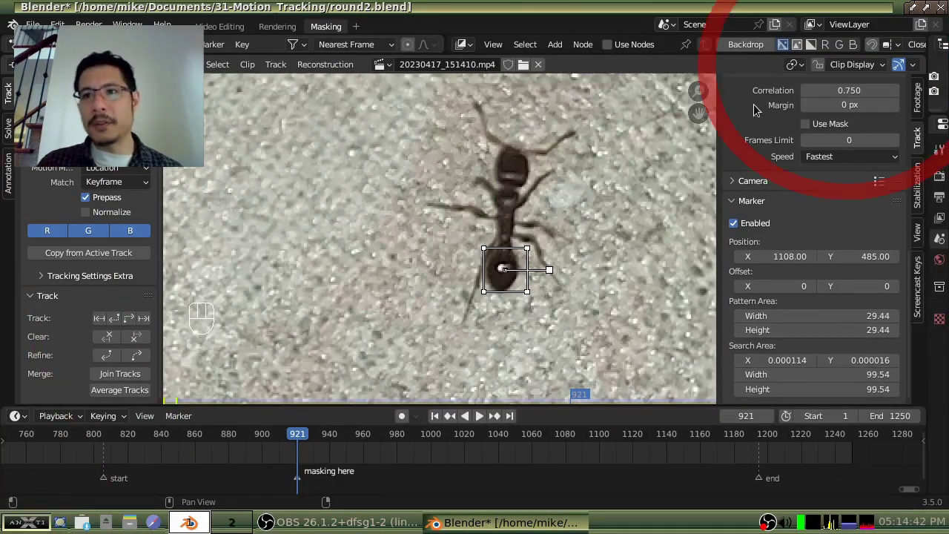
- Show the marker's search area in the clip display and lock the view to the selected marker
click(856, 65)
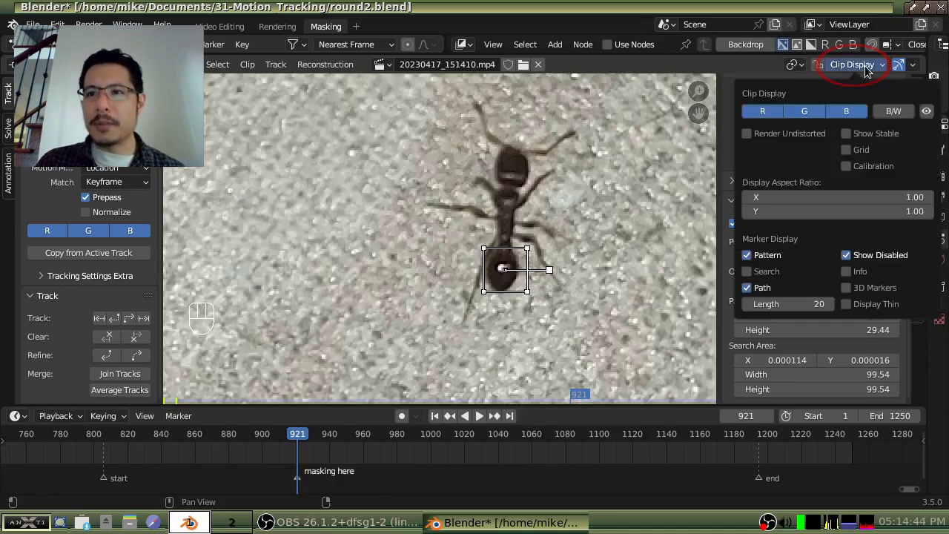
click(764, 272)
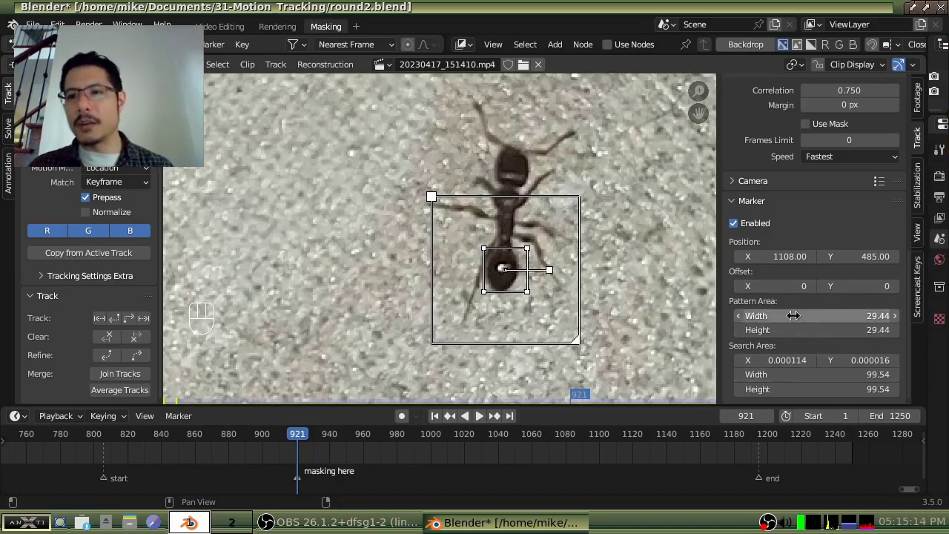
scroll(794, 317, up, 8)
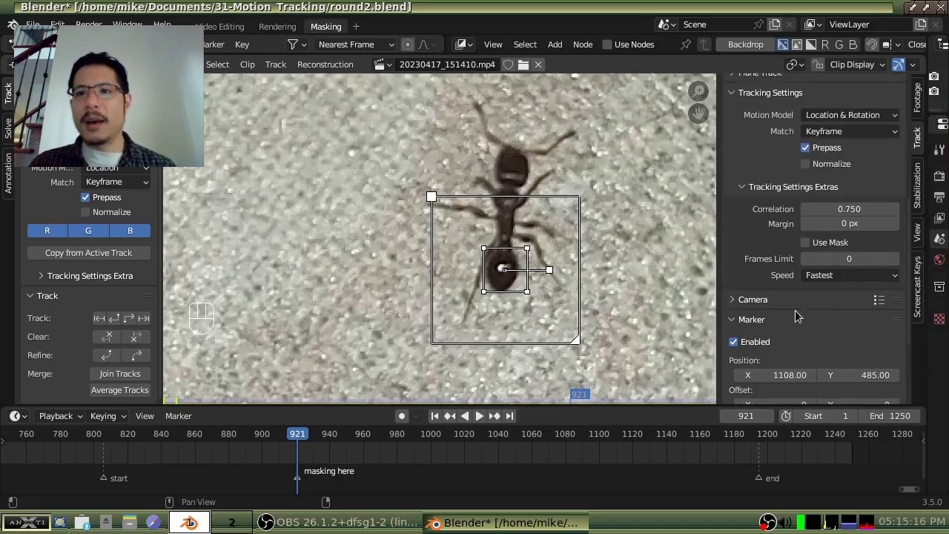
scroll(796, 317, up, 4)
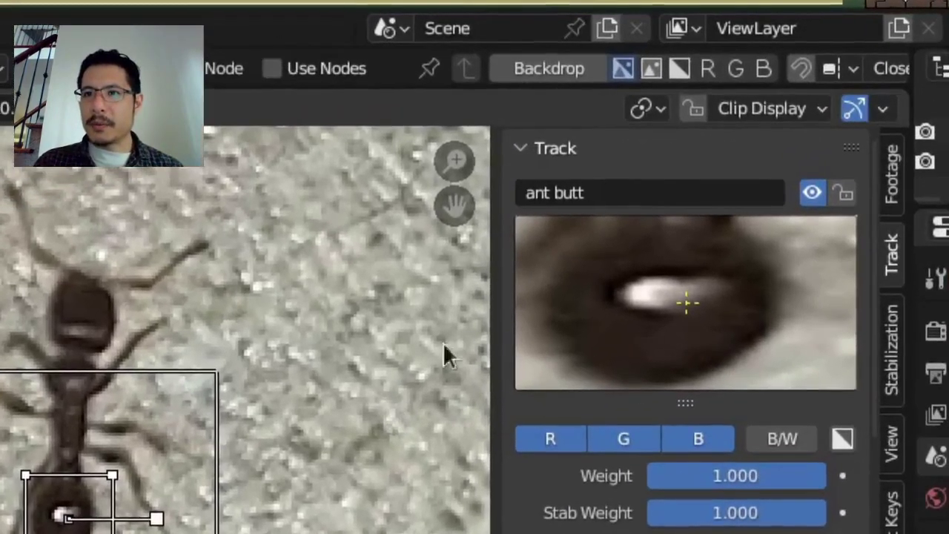
click(692, 111)
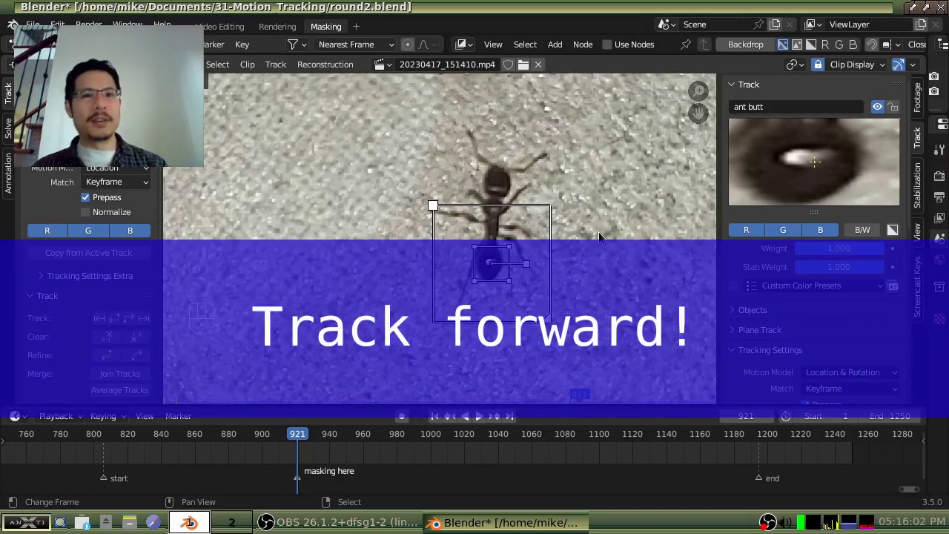
- Track the selected "ant butt" marker forward for the entire clip
click(130, 319)
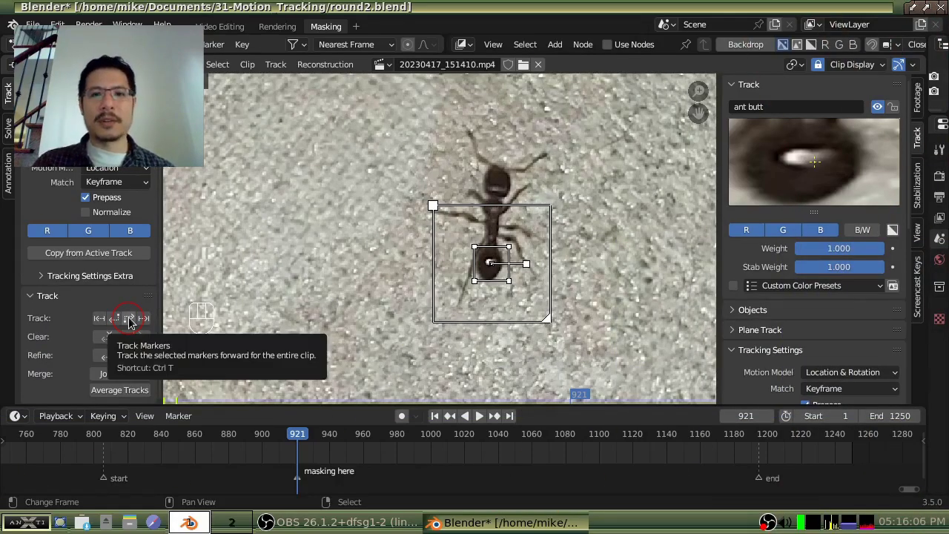
click(130, 319)
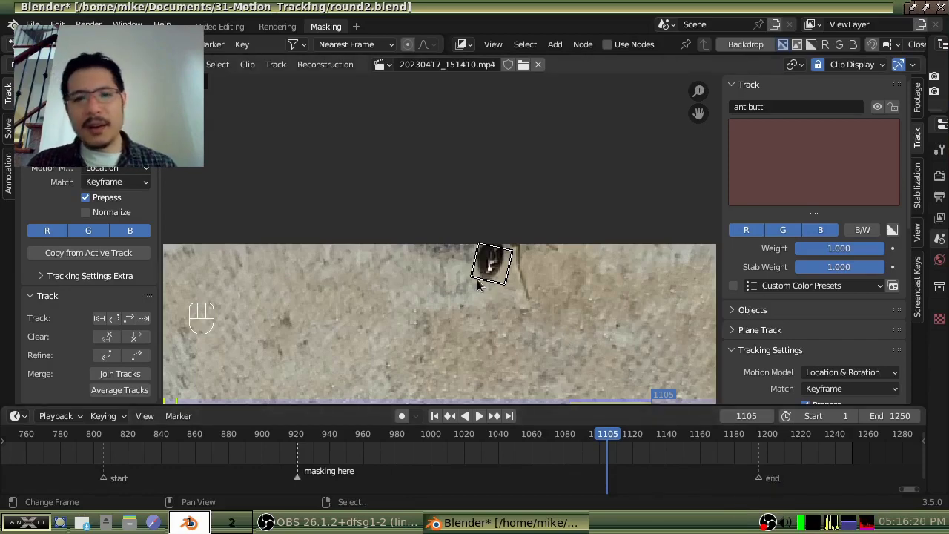
- Play back the tracked motion from the "masking here" timeline marker, then move ahead to frame 1013 to check it
click(296, 463)
key(space)
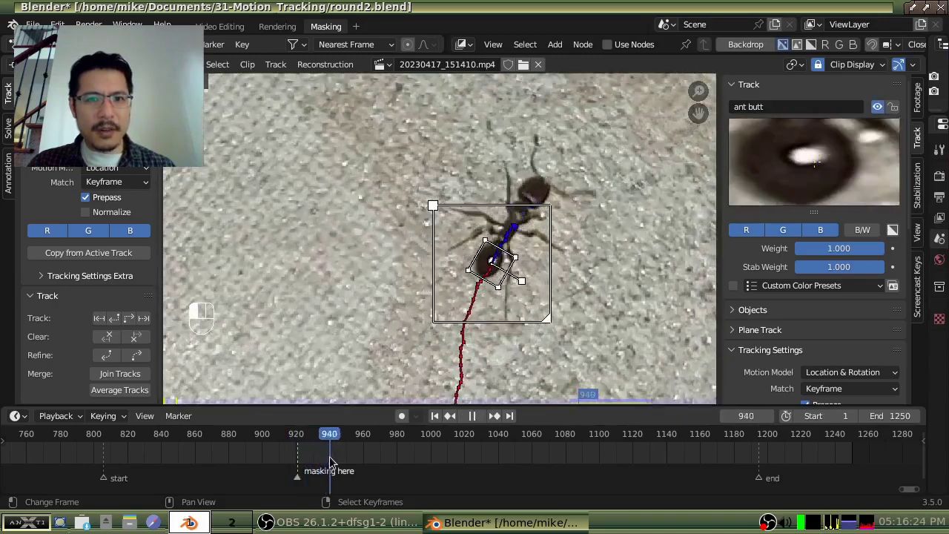
click(441, 467)
mouse_move(445, 469)
mouse_down()
mouse_move(589, 467)
mouse_move(452, 472)
mouse_up()
key(space)
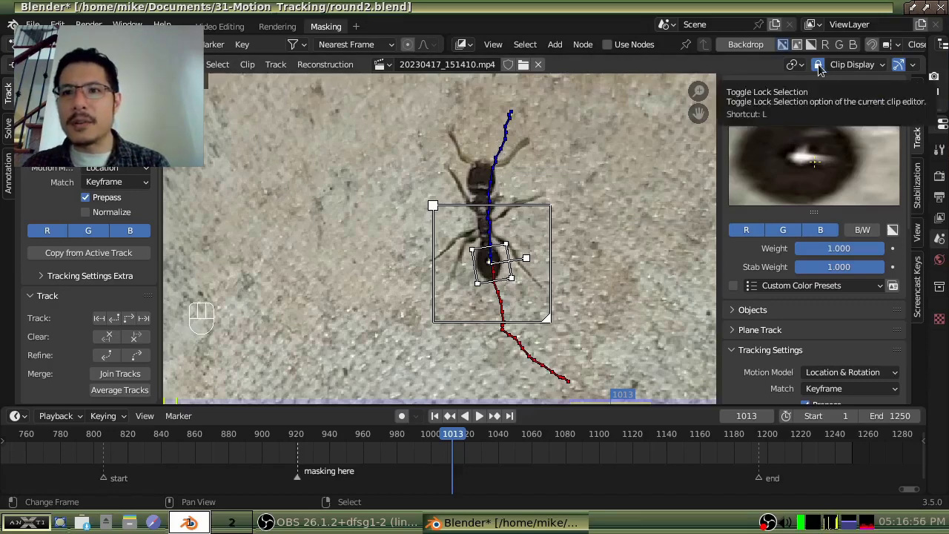
- Unlock the view from the selection and advance frame by frame to frame 1020, checking how the marker follows the abdomen
key(l)
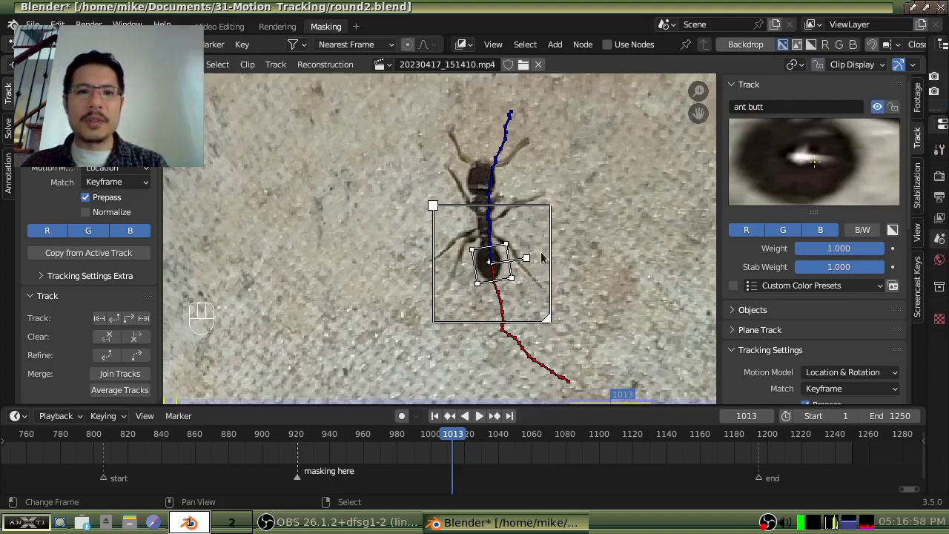
scroll(508, 270, up, 2)
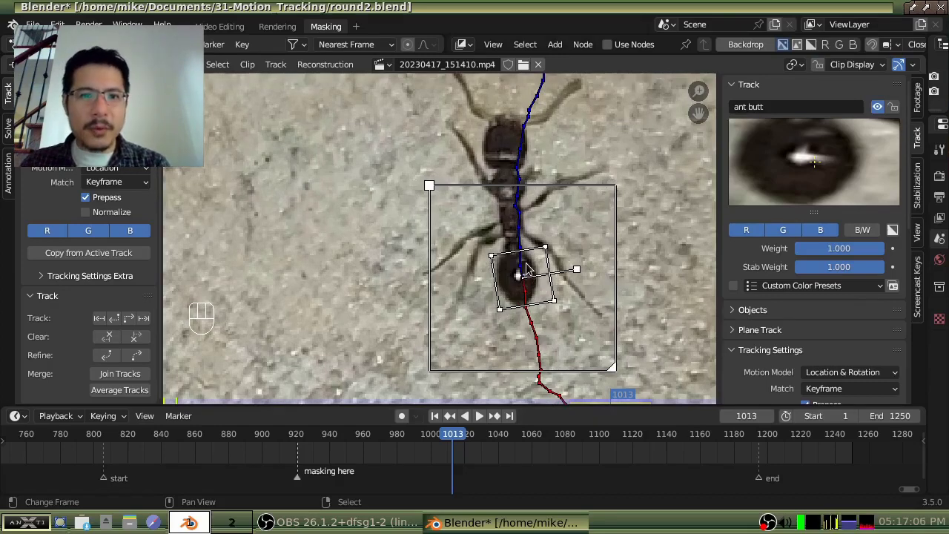
key(Right)
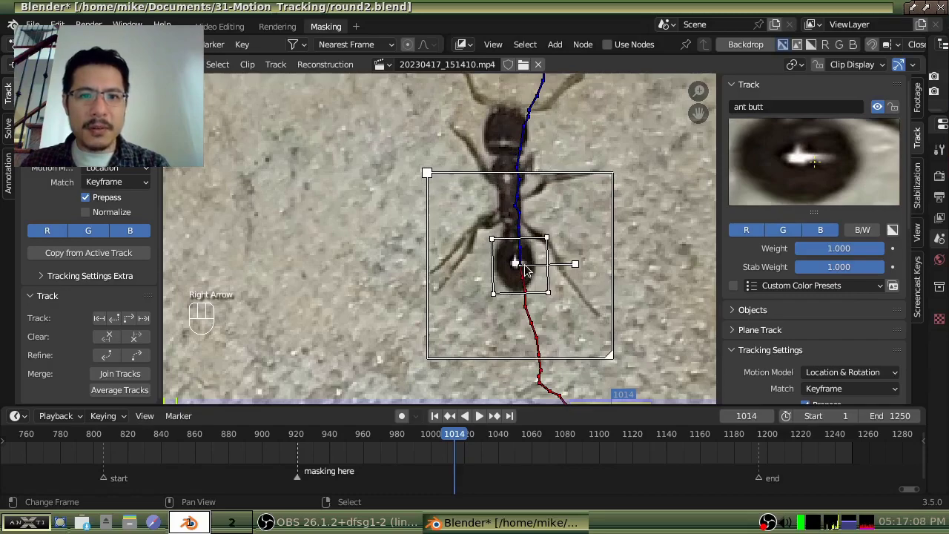
key(Right)
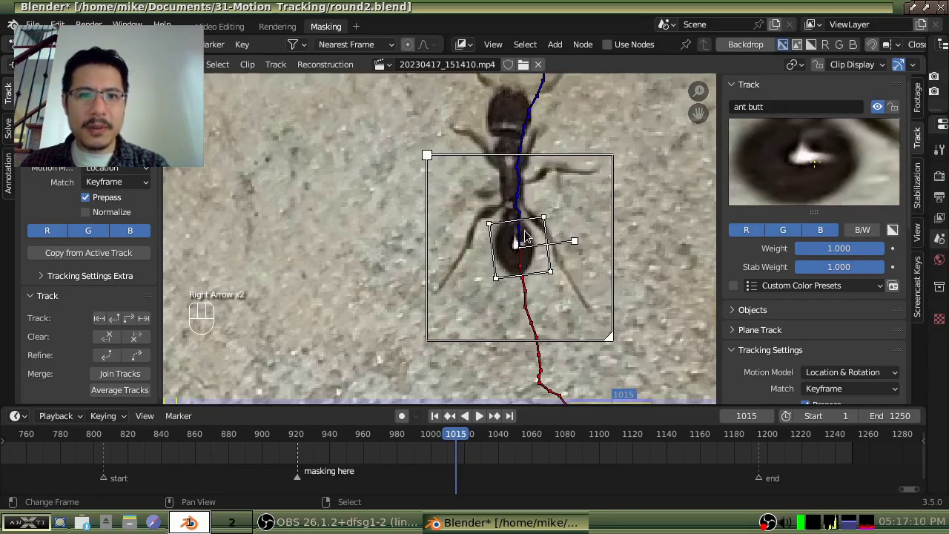
key(Right)
key(Right)
key(Right)
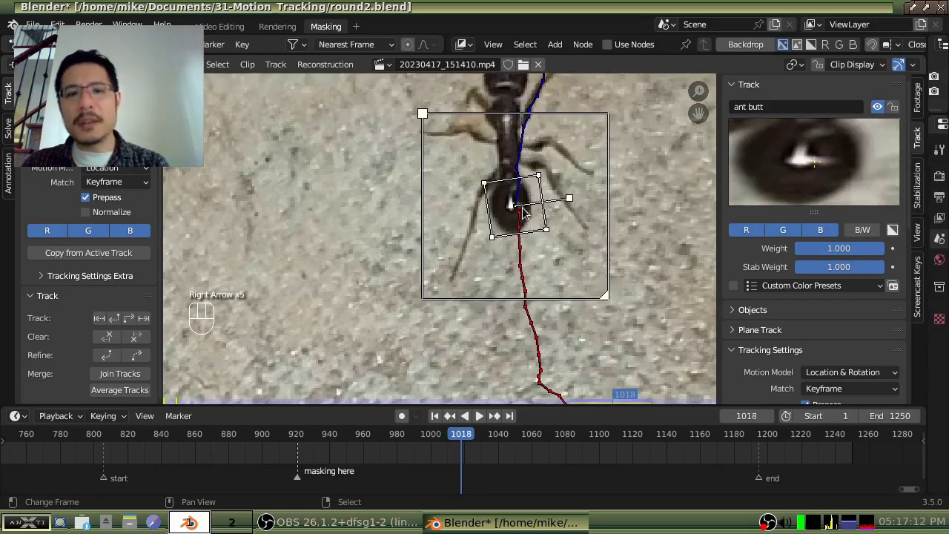
key(Right)
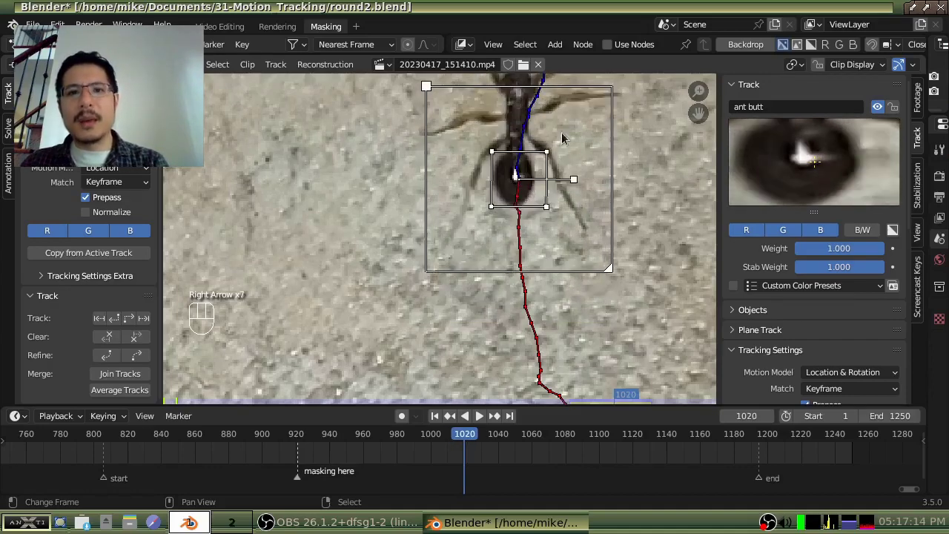
key(Right)
scroll(563, 236, down, 1)
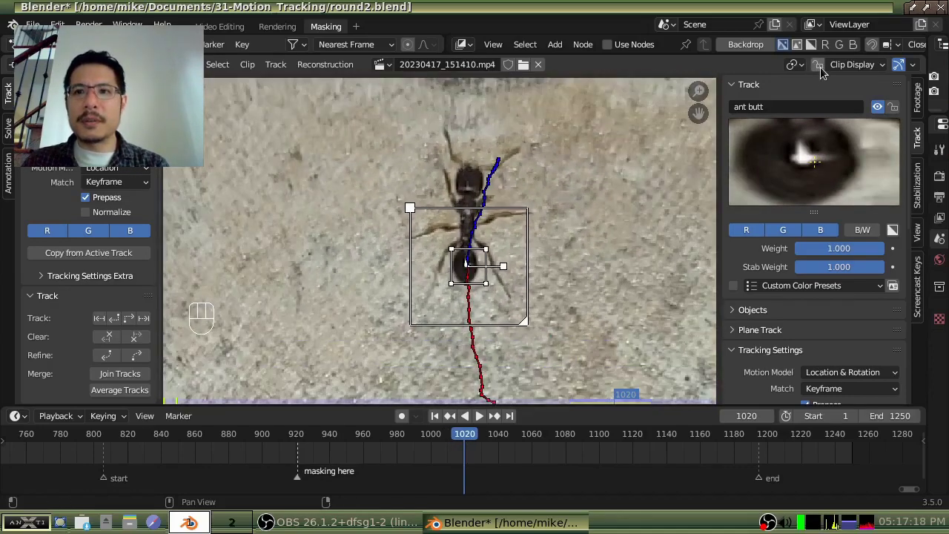
- Lock the view to the selected marker again and step forward to frame 1104, checking the track on each frame
click(820, 66)
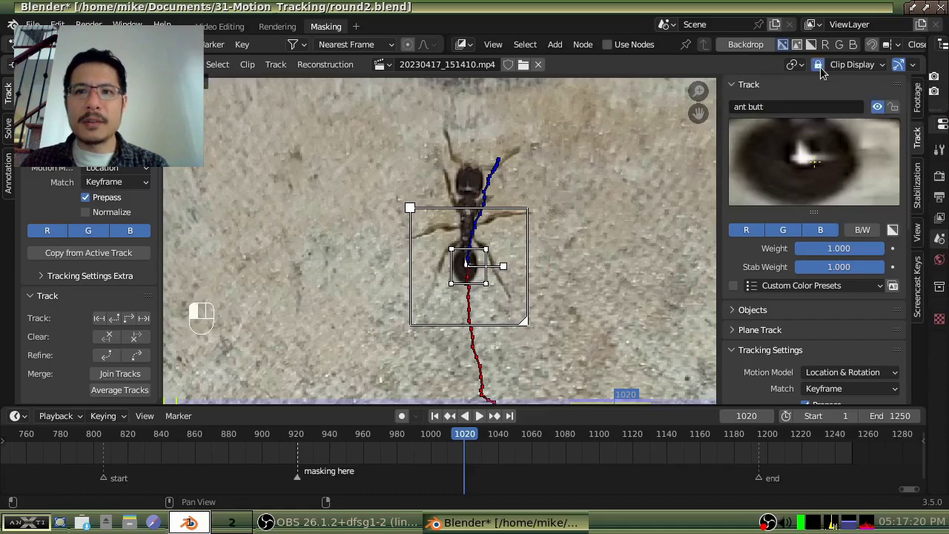
key(Right)
key(Right)
key(Right)
key(Right)
key(Right)
key(Right)
key(Right)
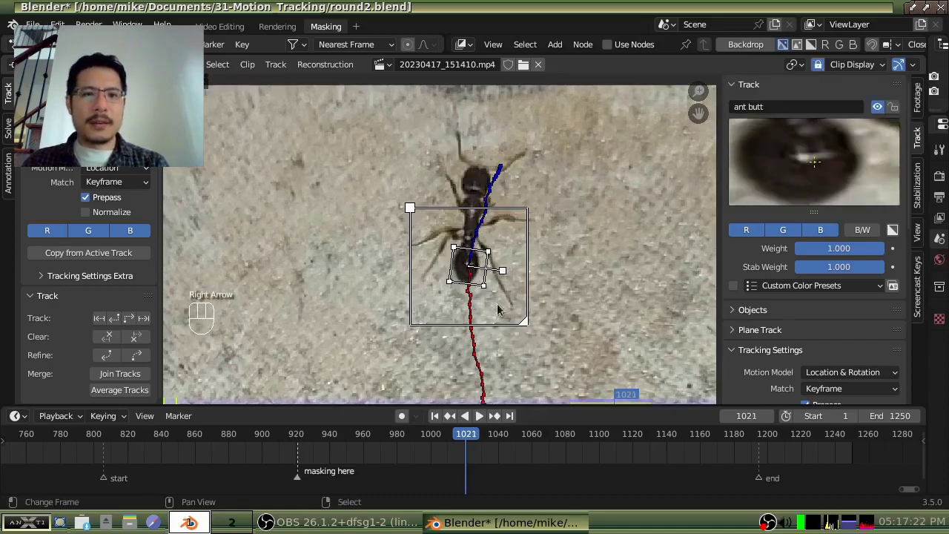
key(Right)
key(Right)
key(Right)
key(Right)
key(Right)
key(Right)
key(Right)
key(Right)
key(Right)
key(Right)
key(Right)
key(Right)
key(Right)
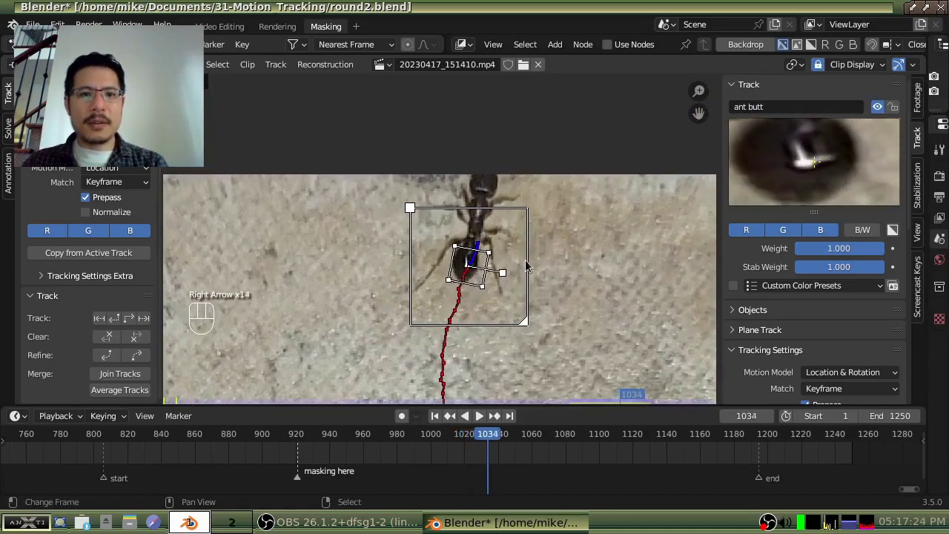
key(Right)
key(Right)
key(Right)
key(Right)
key(Right)
key(Right)
key(Right)
key(Right)
key(Right)
key(Right)
key(Right)
key(Right)
key(Right)
key(Right)
key(Right)
key(Right)
key(Right)
key(Right)
key(Right)
key(Right)
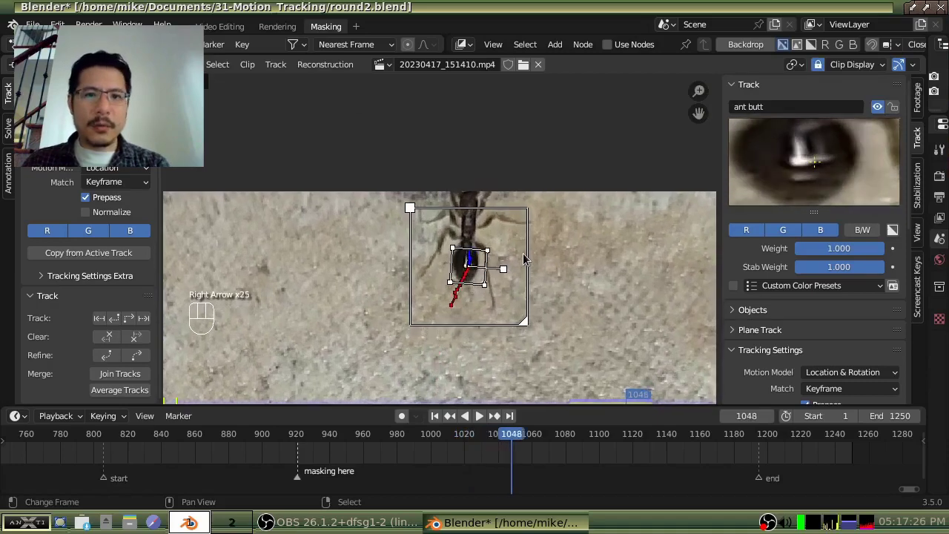
key(Right)
key(Right)
key(Right)
key(Right)
key(Right)
key(Right)
key(Right)
key(Right)
key(Right)
key(Right)
key(Right)
key(Right)
key(Right)
key(Right)
key(Right)
key(Right)
key(Right)
key(Right)
key(Right)
key(Right)
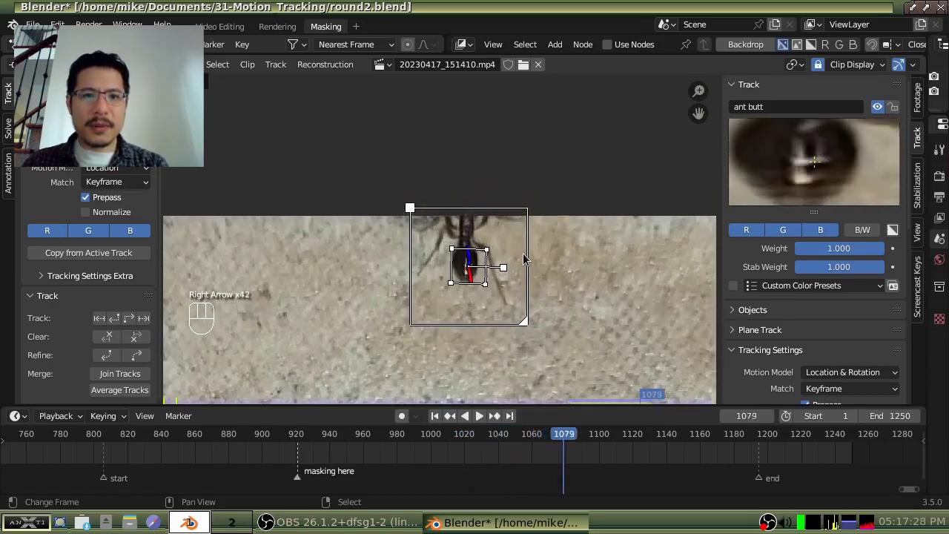
key(Right)
mouse_move(591, 456)
mouse_down()
mouse_move(610, 444)
mouse_move(593, 450)
mouse_up()
key(Right)
key(Right)
key(Right)
key(Right)
key(Right)
key(Right)
key(Right)
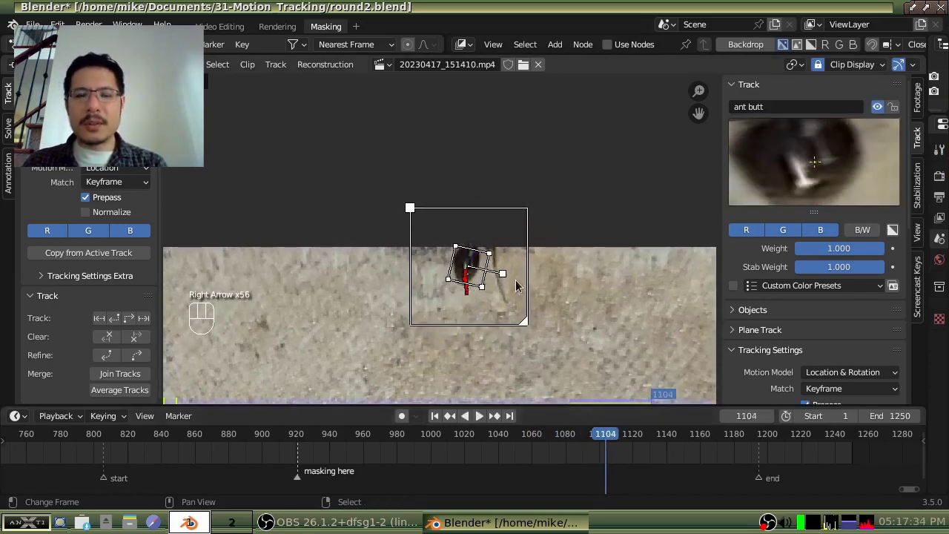
- Compare frames 1104 and 1105 to examine where the marker's track ends
key(Right)
key(Left)
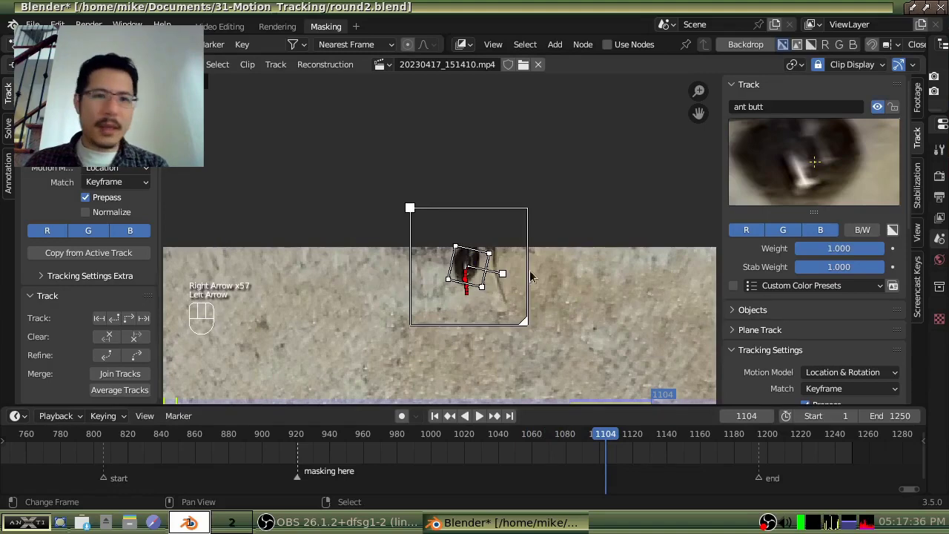
key(Right)
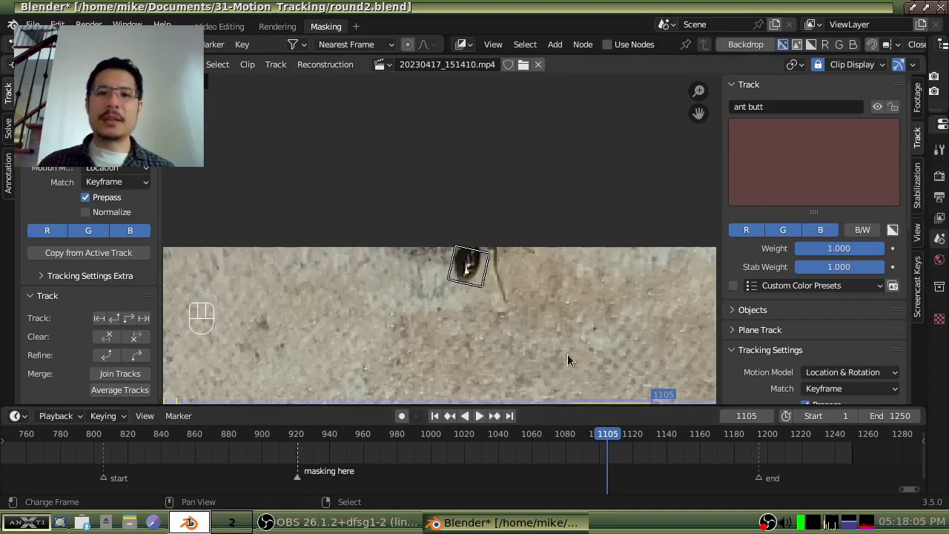
key(Left)
key(Right)
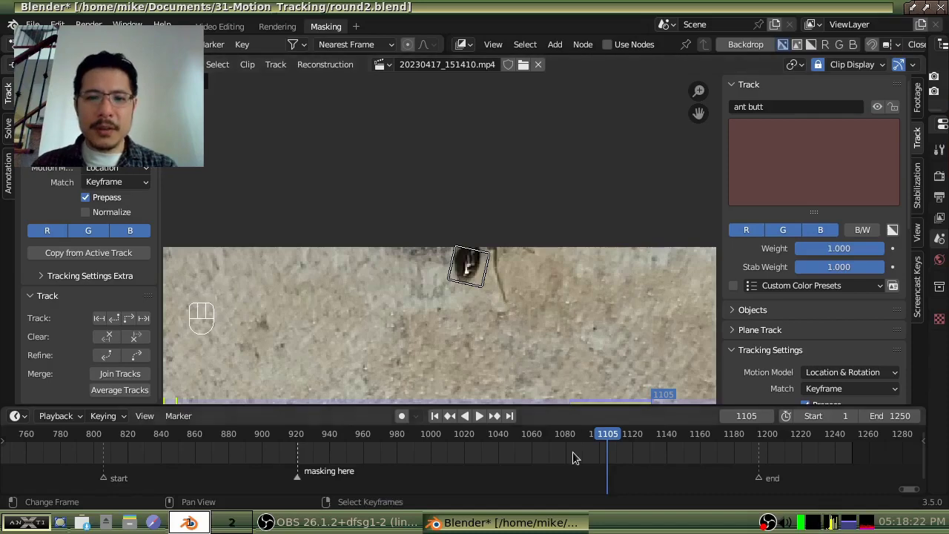
- Step back frame by frame from frame 1105 to around frame 1018, checking how the marker follows the abdomen
key(Left)
key(Left)
key(Left)
key(Left)
key(Left)
key(Left)
key(Left)
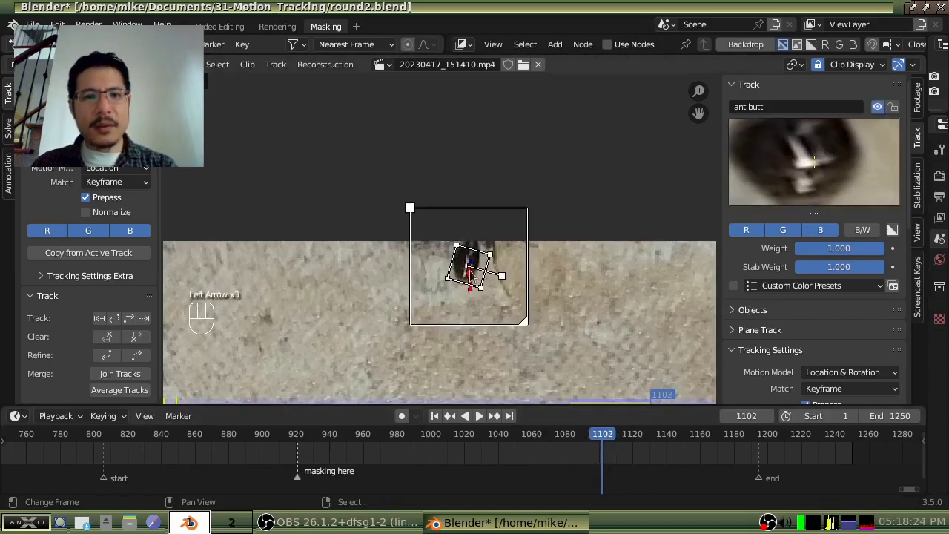
key(Left)
key(Left)
key(Left)
key(Left)
key(Left)
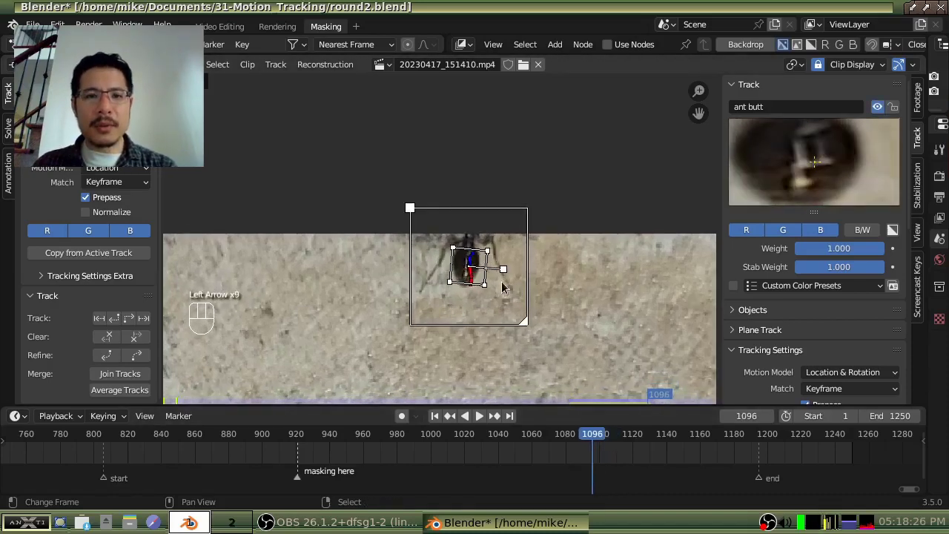
key(Left)
key(Left)
key(Left)
key(Left)
key(Left)
key(Left)
key(Left)
key(Left)
key(Left)
key(Left)
key(Left)
key(Left)
key(Left)
key(Left)
key(Left)
key(Left)
key(Left)
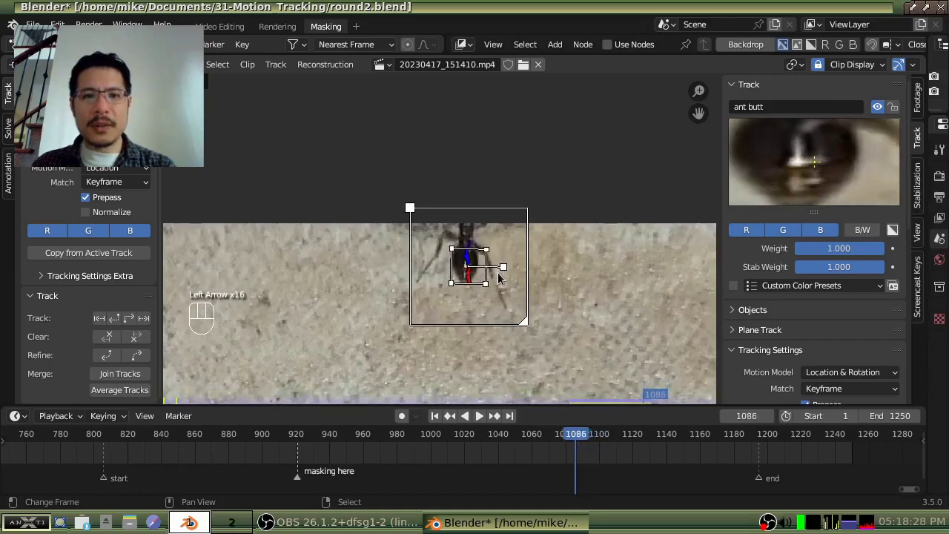
key(Left)
key(Left)
key(Left)
key(Left)
key(Left)
key(Left)
key(Left)
key(Left)
key(Left)
key(Left)
key(Left)
key(Left)
key(Left)
key(Left)
key(Left)
key(Left)
key(Left)
key(Left)
key(Left)
key(Left)
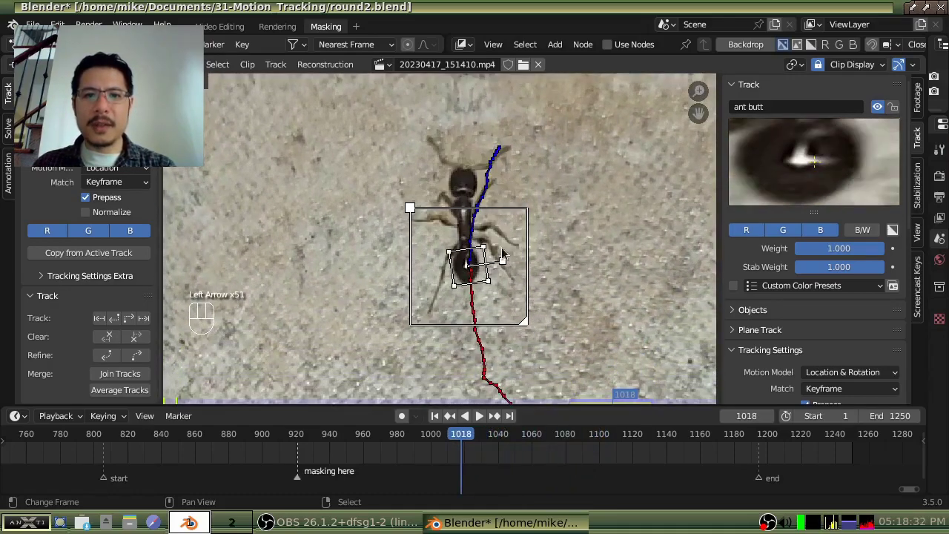
- Replay the tracked motion from about frame 936, and scrub ahead to frame 1117 to examine the section past the track's end
click(380, 460)
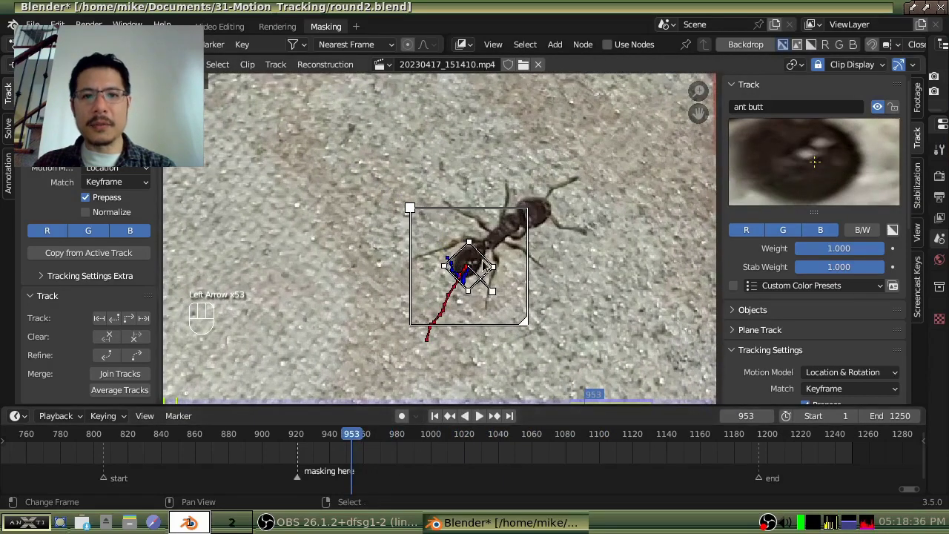
click(324, 455)
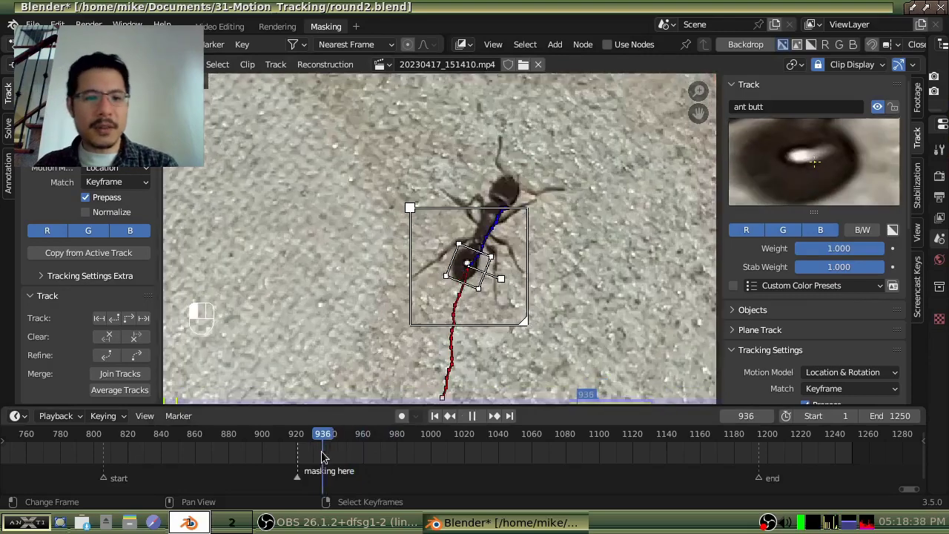
mouse_move(323, 456)
mouse_down()
mouse_move(643, 466)
mouse_move(627, 456)
mouse_up()
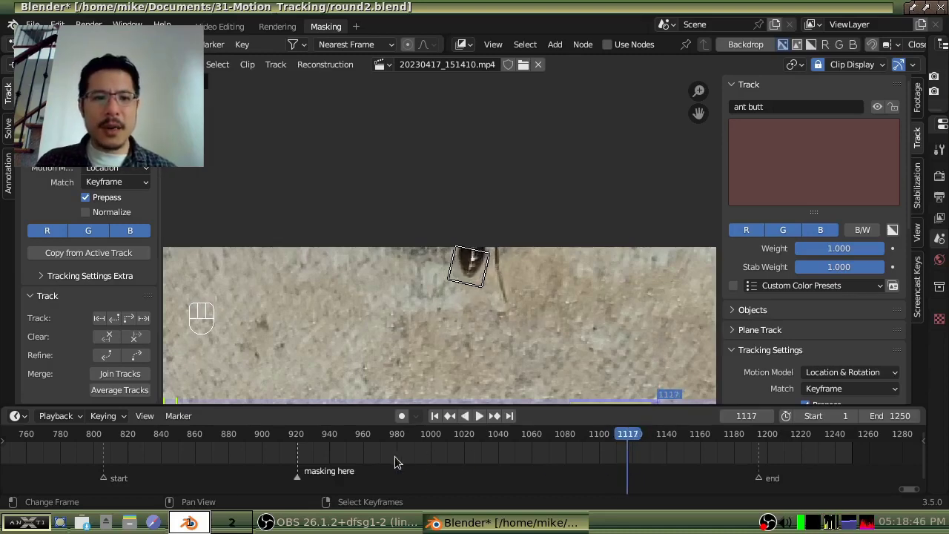
- Turn on automatic keyframing and key the abdomen marker at frame 1124
click(401, 416)
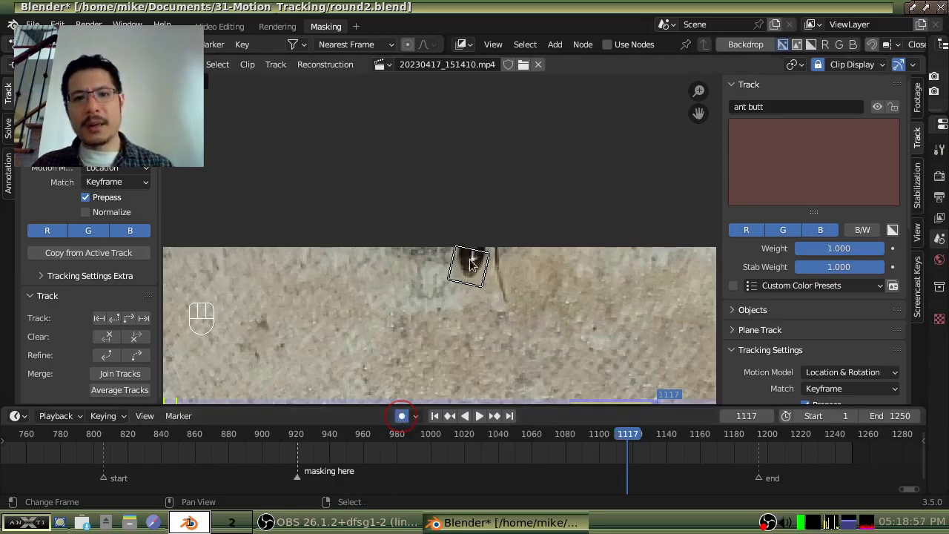
key(Right)
key(Right)
key(Left)
key(Right)
key(Right)
key(Right)
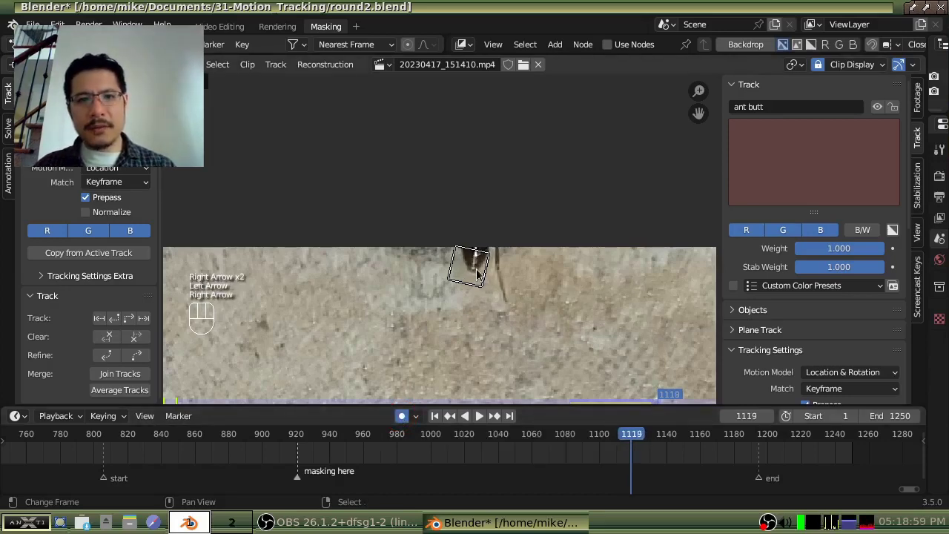
key(Left)
key(Right)
key(Right)
key(Right)
key(Right)
key(Right)
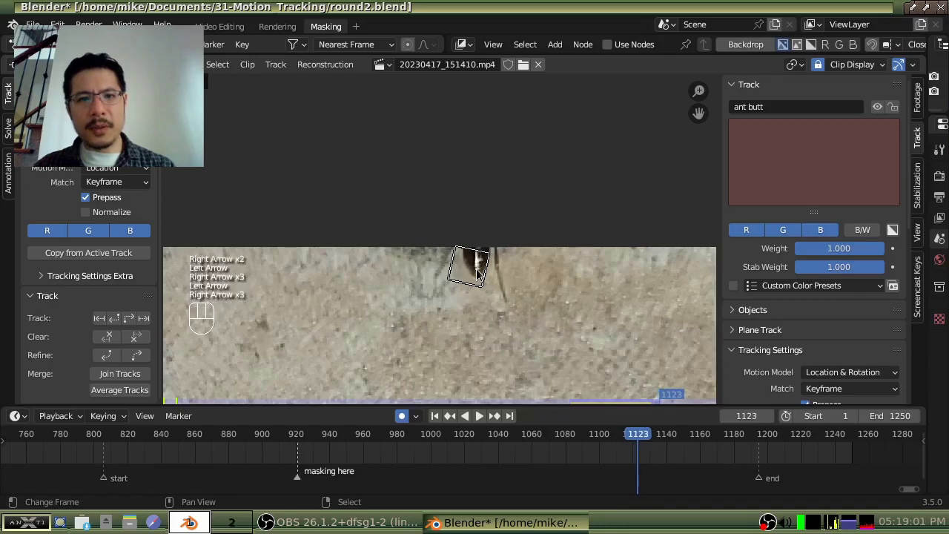
key(Left)
key(Left)
key(Left)
key(Right)
key(Right)
key(Right)
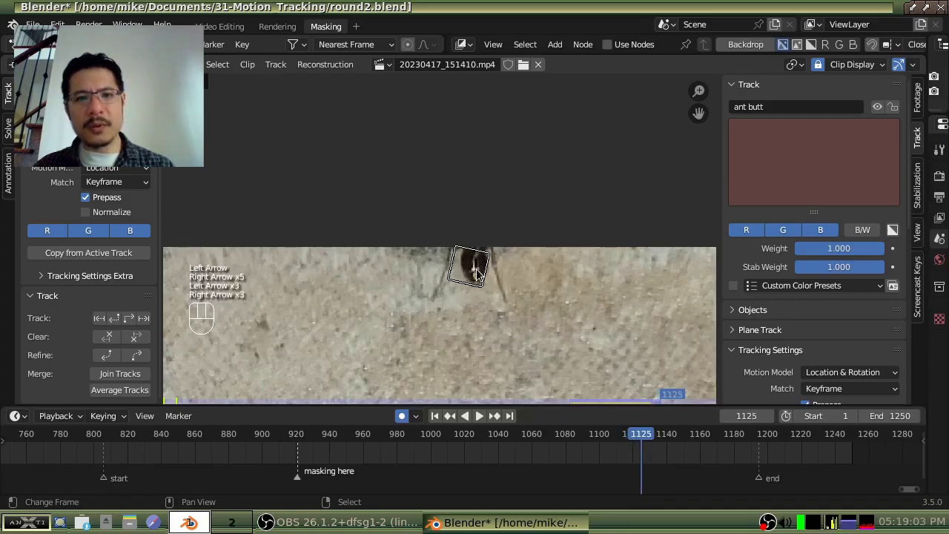
key(Left)
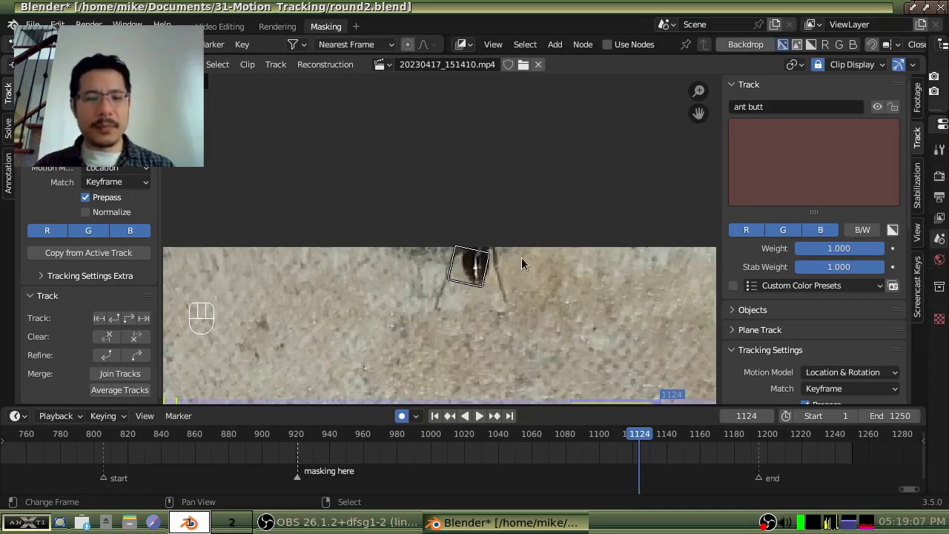
key(g)
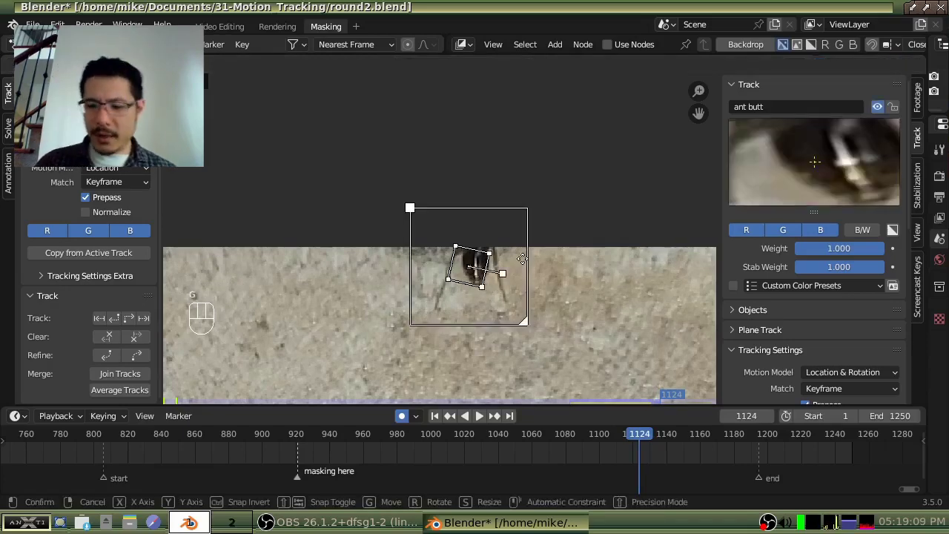
click(522, 258)
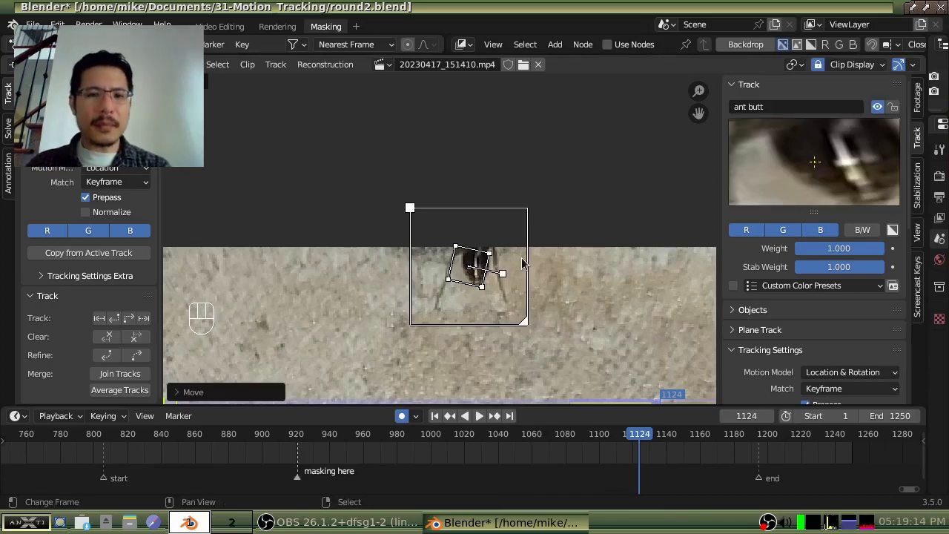
- Advance to frame 1136 and move the marker onto the ant's abdomen
key(Right)
key(Right)
key(Right)
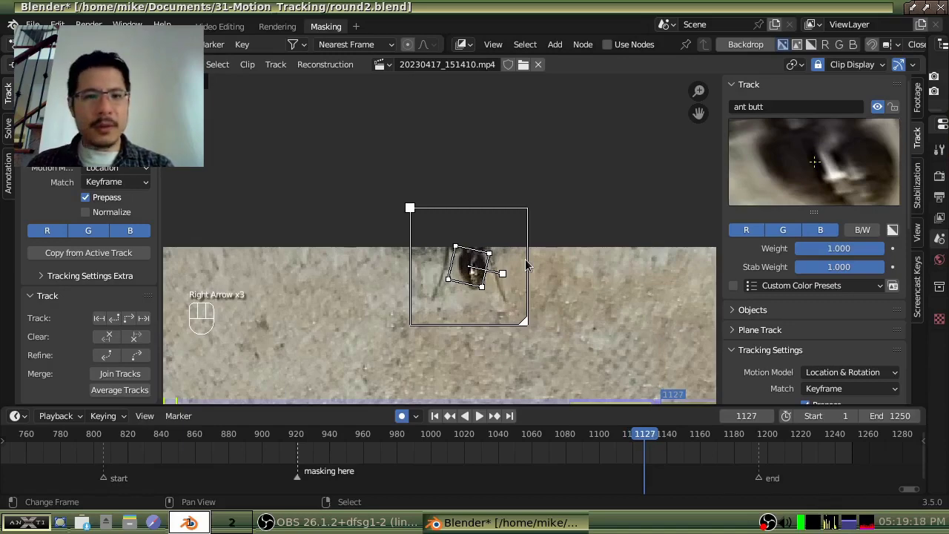
key(Right)
key(Right)
key(Right)
key(Right)
key(Right)
key(Right)
key(Right)
key(Right)
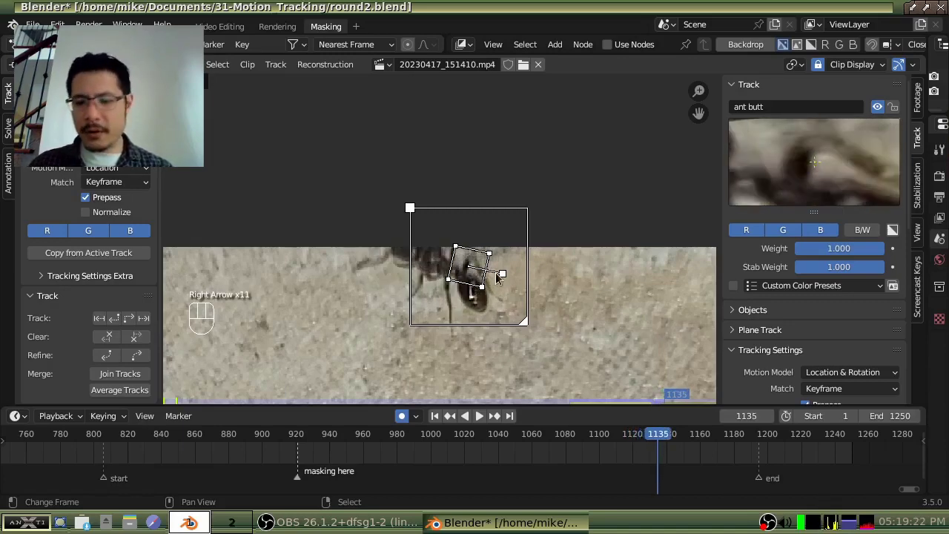
key(Right)
key(g)
click(505, 307)
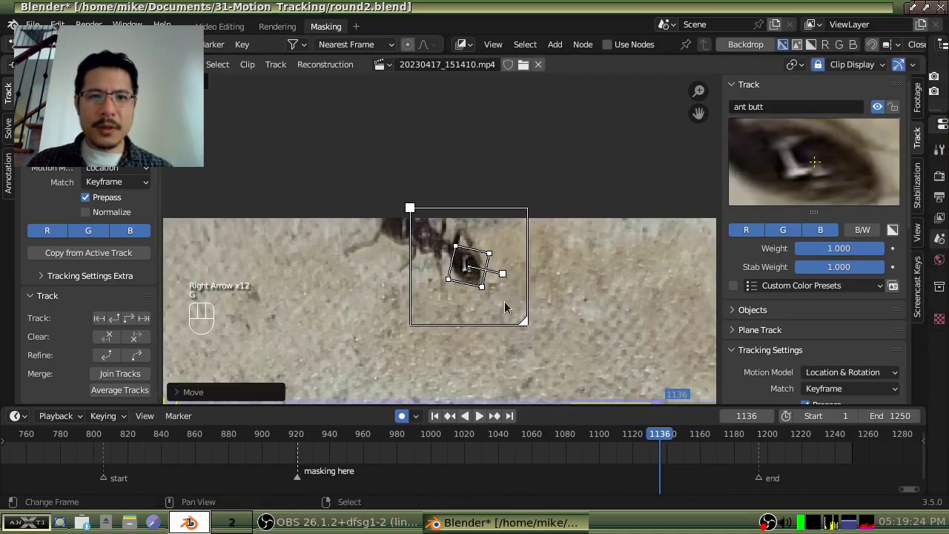
- Rotate the marker to match the abdomen's direction at frame 1136 and refine its position
key(r)
click(556, 221)
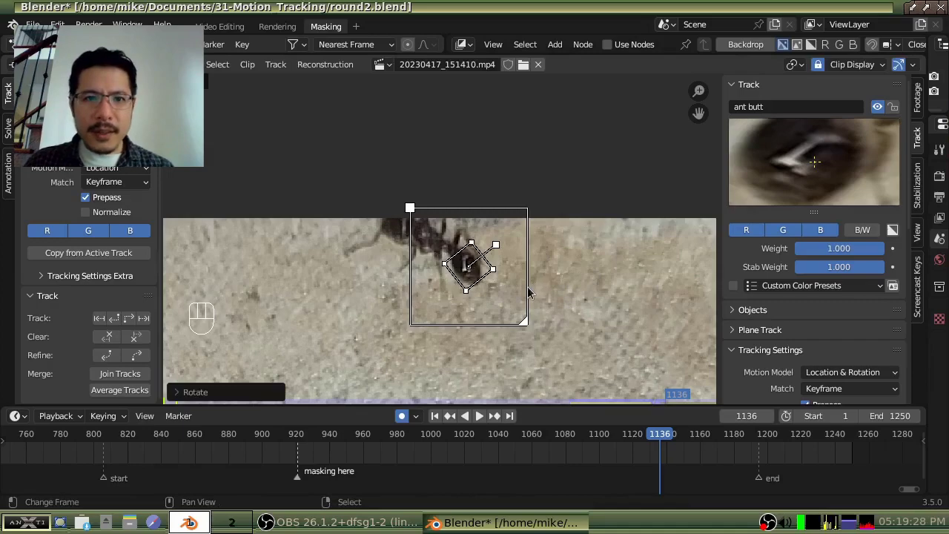
key(g)
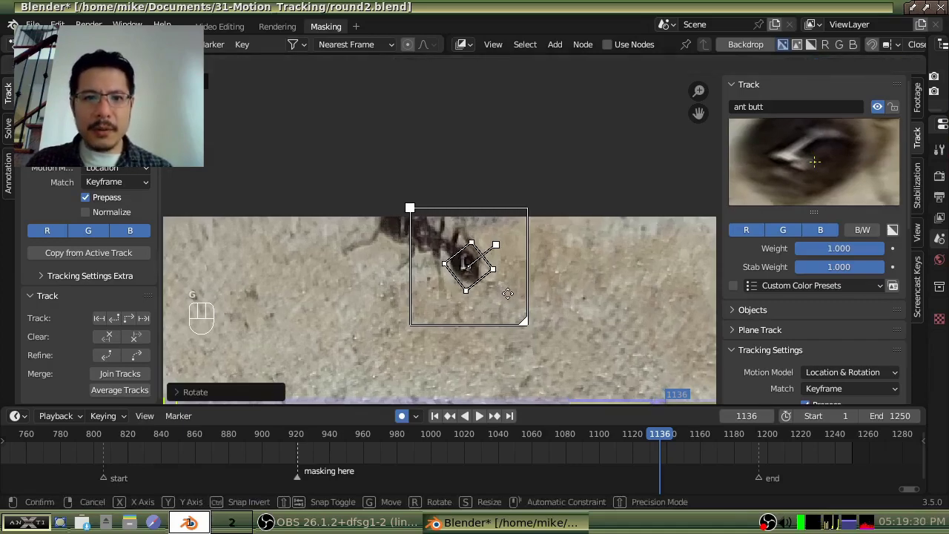
click(505, 296)
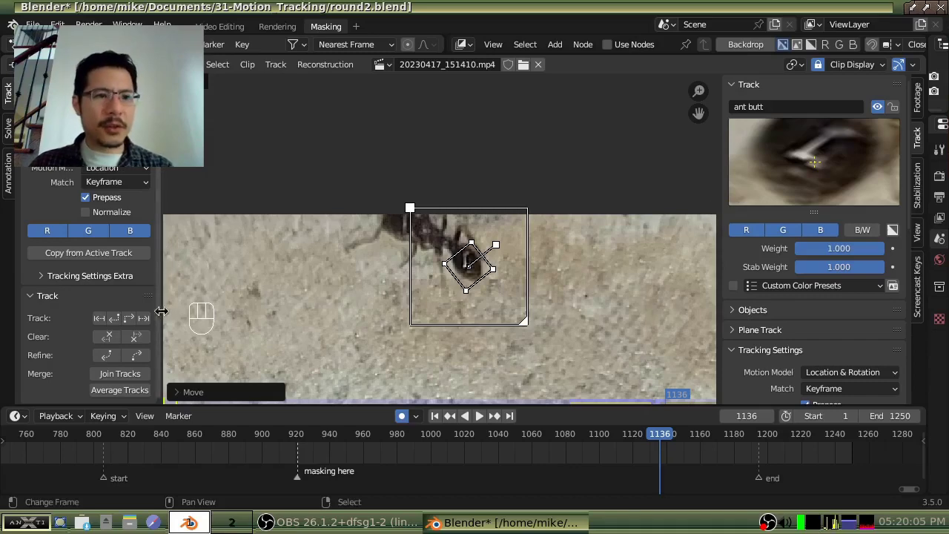
- Track the marker forward from frame 1136 and nudge it to center on the abdomen at frame 1166
click(130, 321)
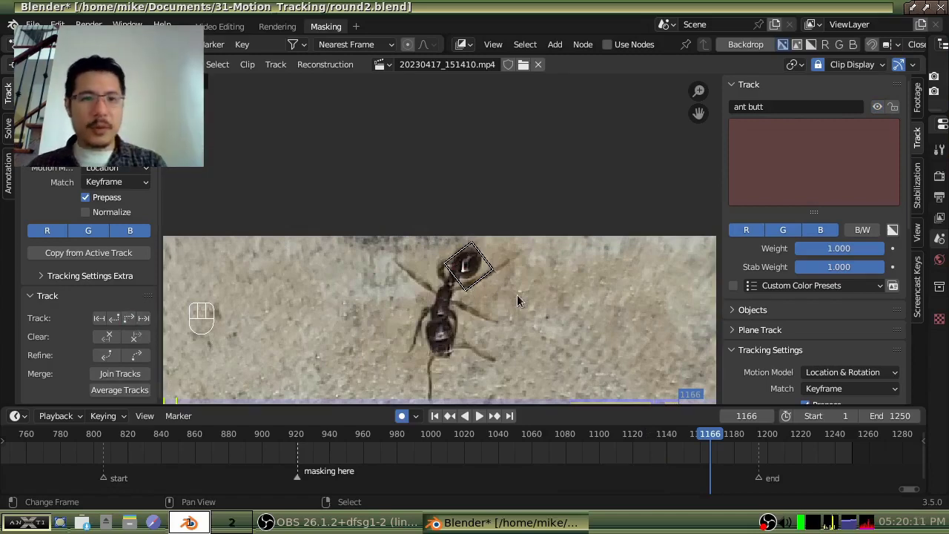
key(Right)
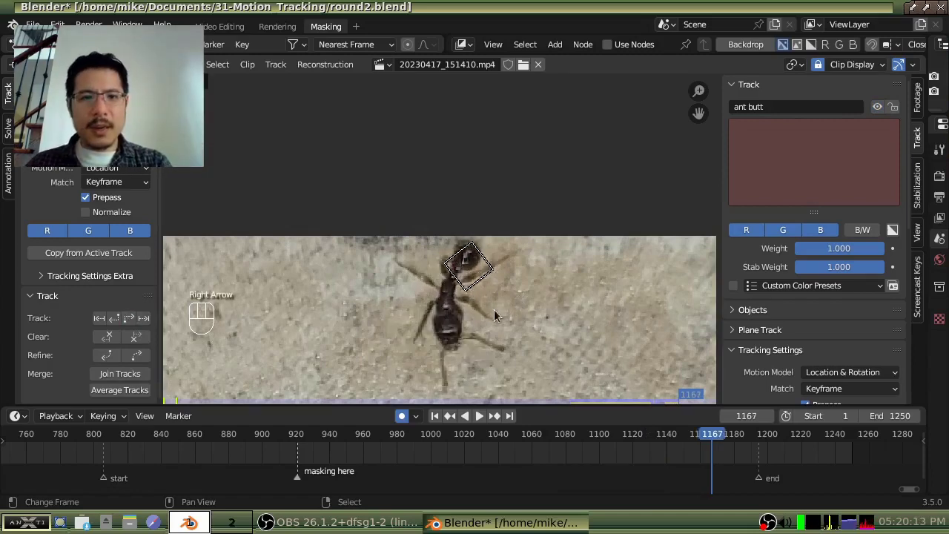
key(Left)
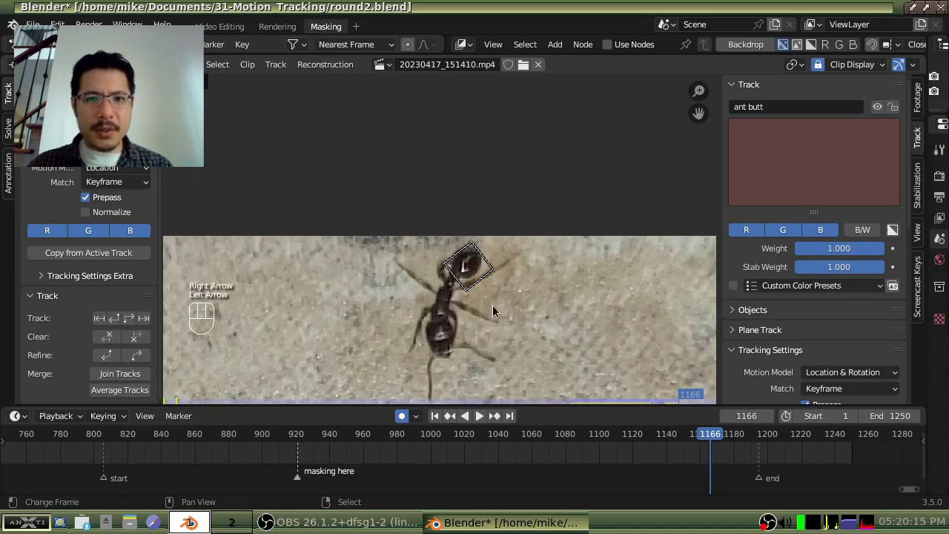
key(g)
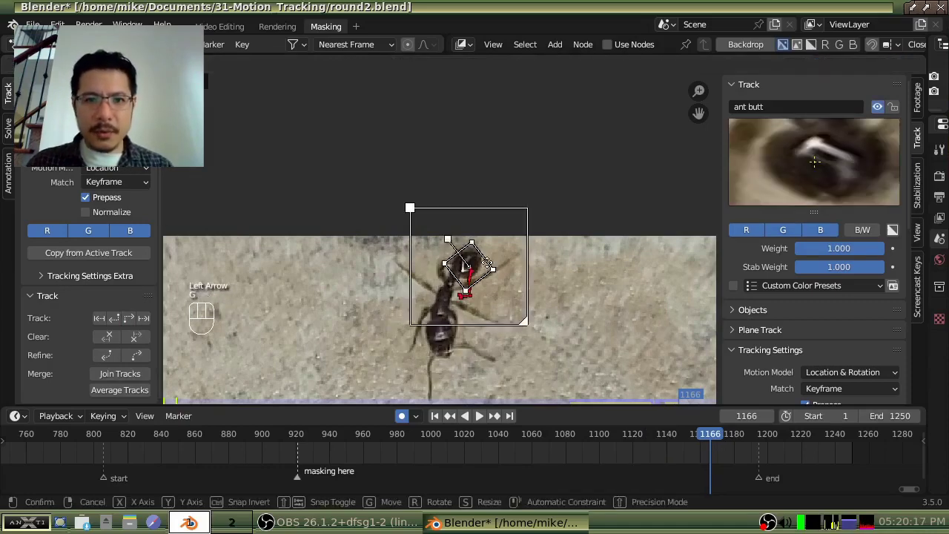
click(326, 321)
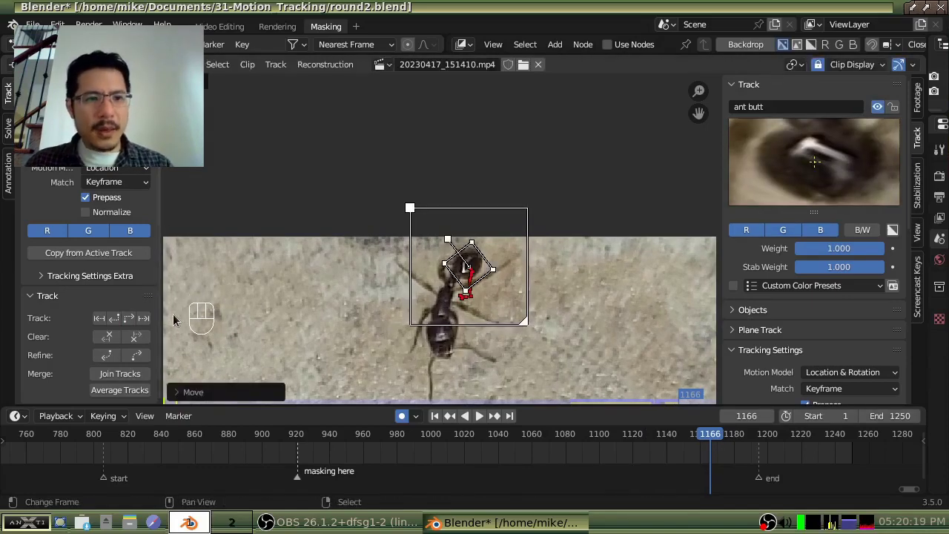
- At frame 1178, move the marker onto the abdomen at the footage's upper edge and rotate it to follow the ant's body
key(Right)
key(Right)
key(Right)
key(Right)
key(Right)
key(Right)
key(Right)
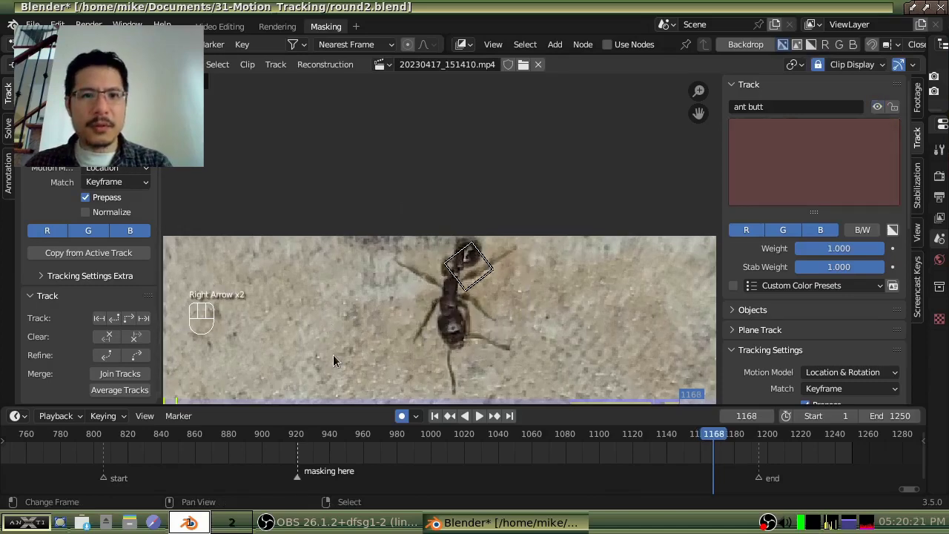
key(Right)
key(Right)
key(Right)
key(Right)
key(Right)
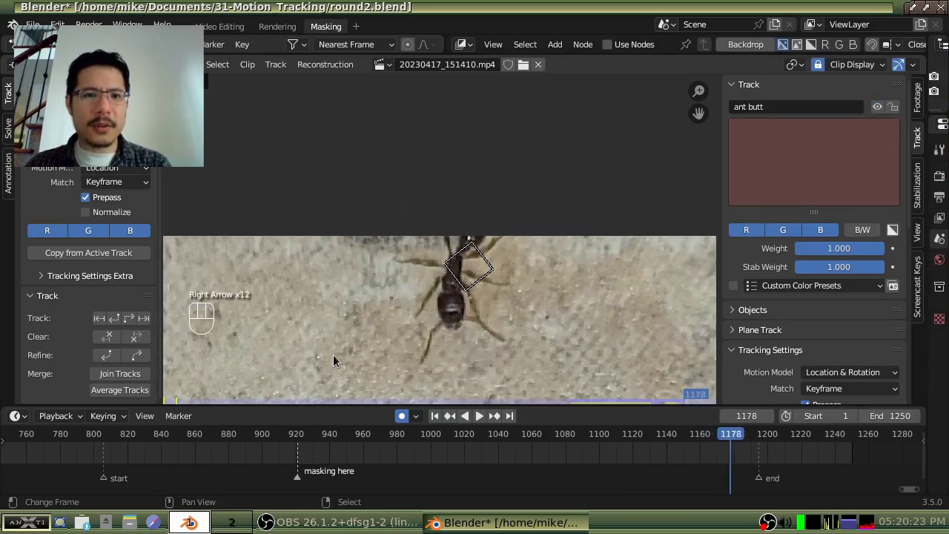
click(504, 276)
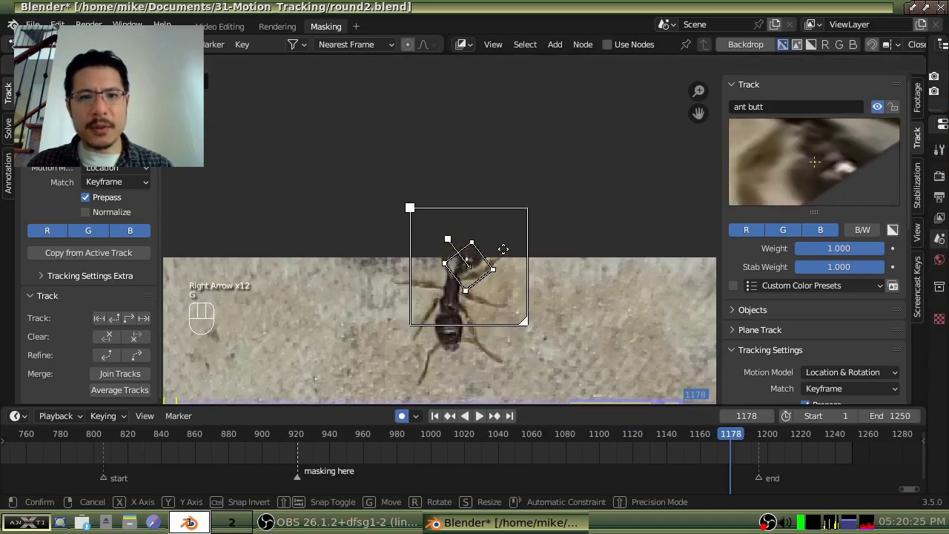
key(g)
click(494, 241)
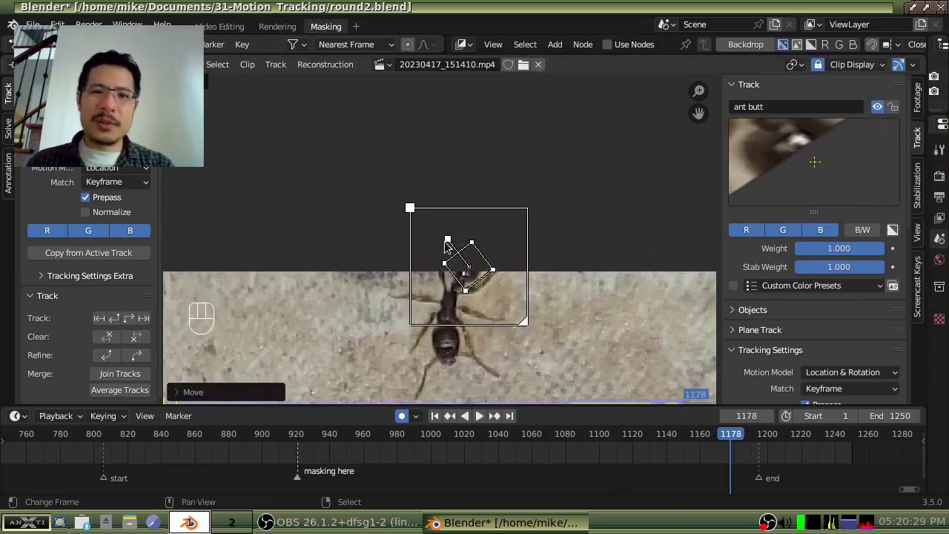
drag(447, 247, 442, 259)
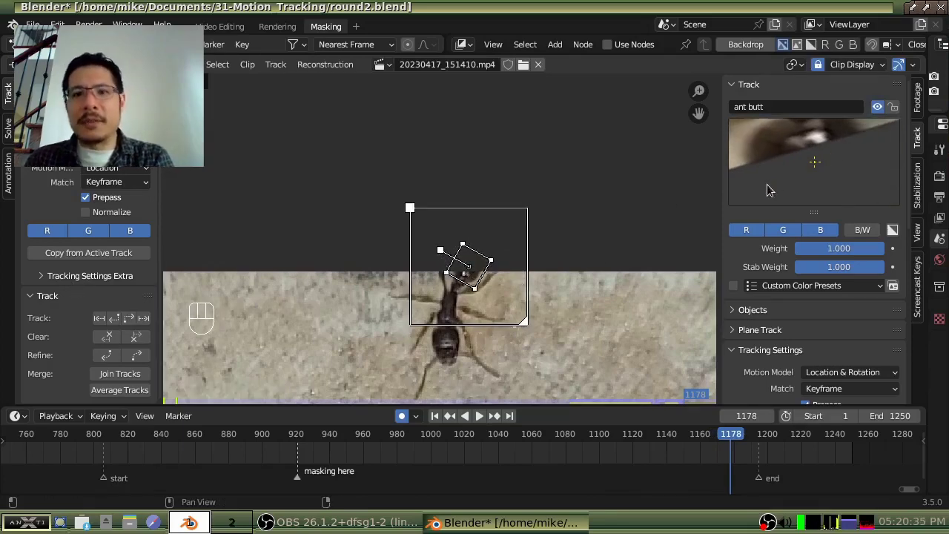
- Step forward to frame 1194 near the "end" timeline marker, checking the ant's position against the marker
key(Right)
key(Right)
key(Right)
key(Right)
key(Right)
key(Right)
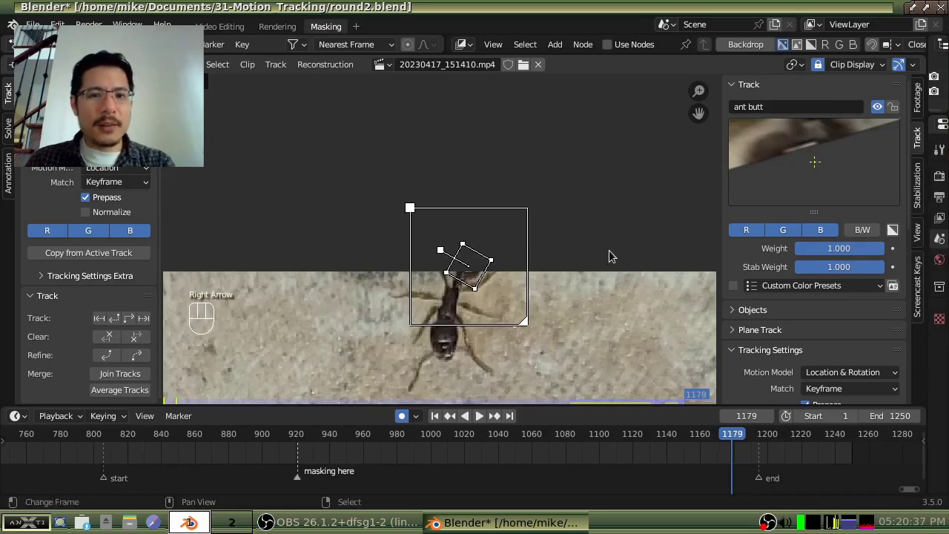
key(Right)
key(Right)
key(Right)
key(Right)
key(Right)
key(Right)
key(Right)
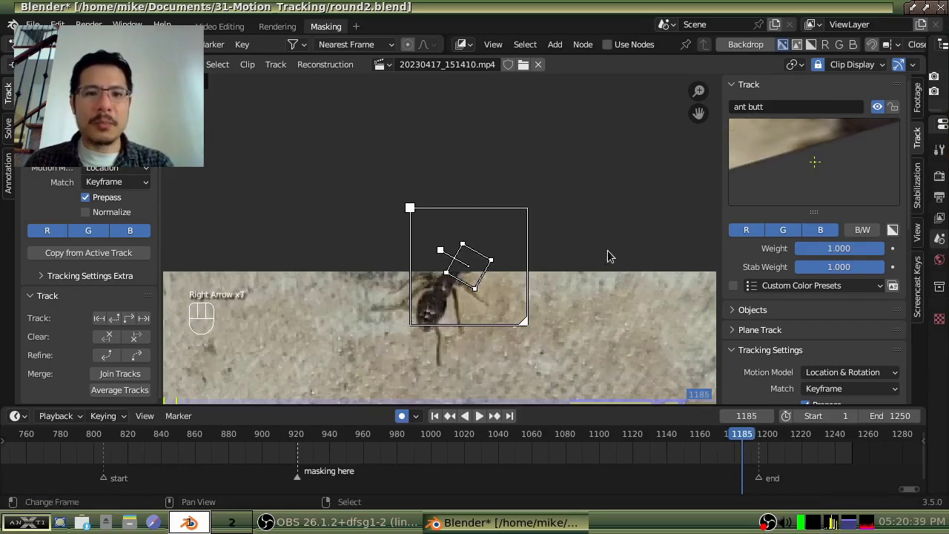
key(Right)
key(Right)
key(Right)
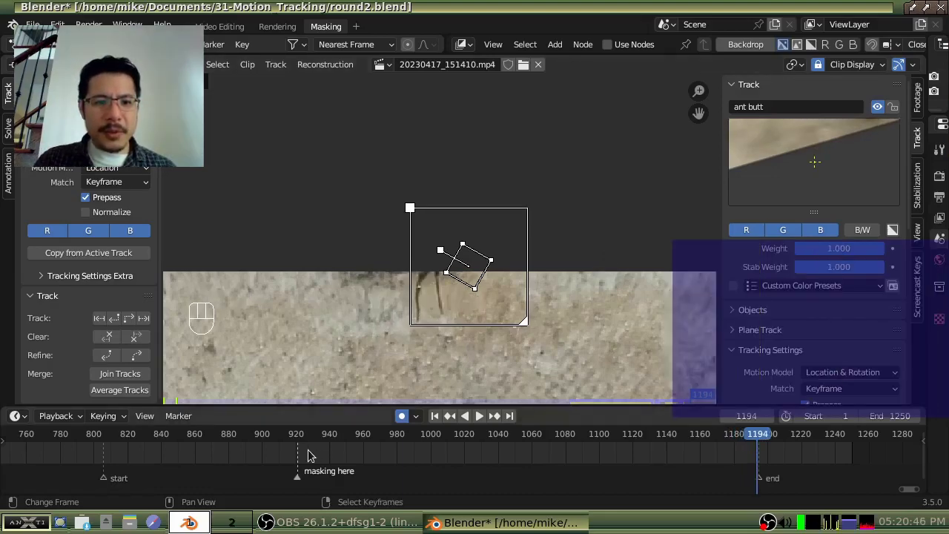
- Scrub through the tracked footage to review the marker, and jump back to the "masking here" timeline marker at frame 921
drag(307, 454, 619, 468)
mouse_move(688, 465)
mouse_down()
mouse_move(739, 466)
mouse_move(377, 466)
mouse_up()
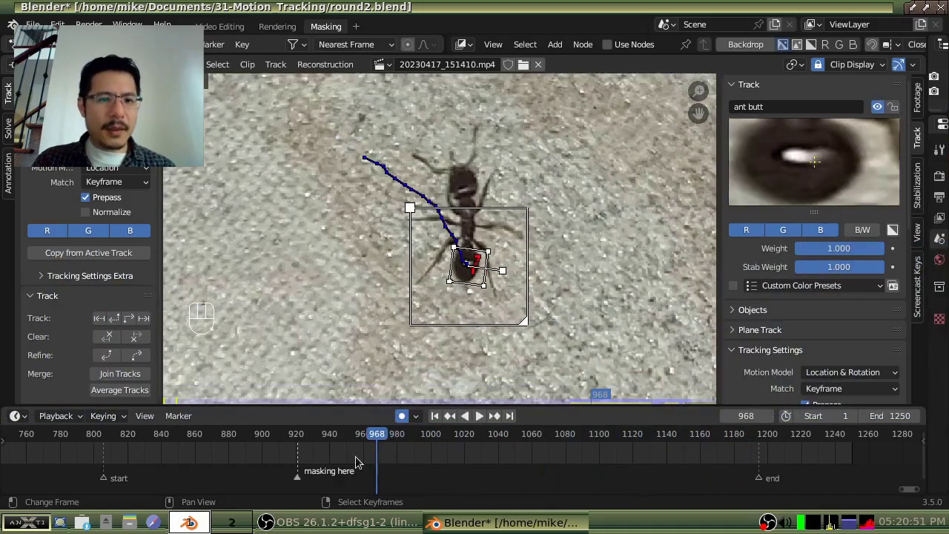
click(178, 415)
click(226, 238)
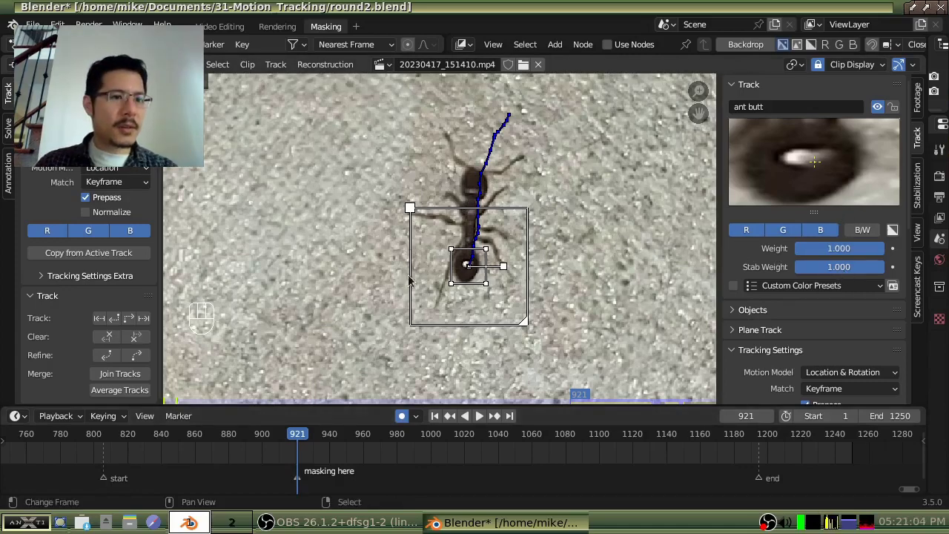
- Try tracking the marker backward from frame 921, adjusting its position and rotation on the abdomen at frame 853 before continuing backward
click(115, 317)
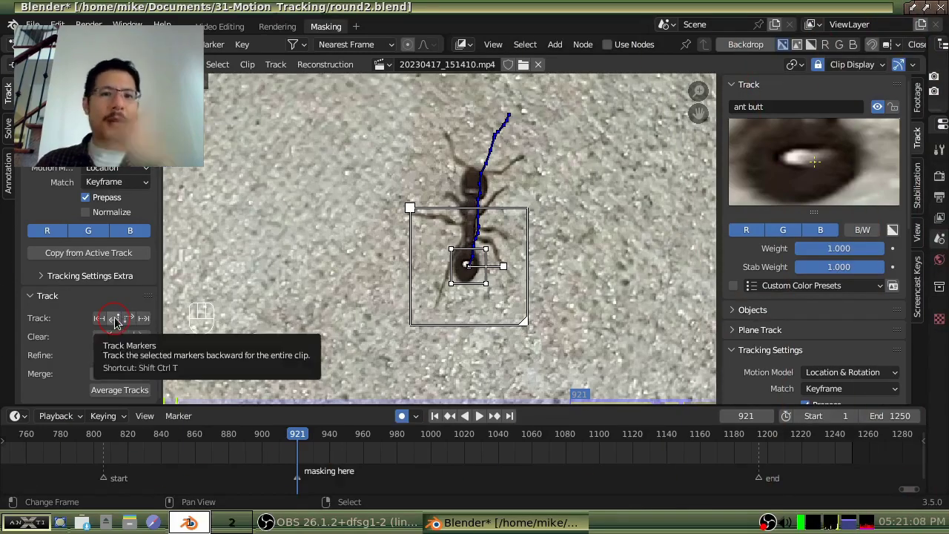
click(115, 319)
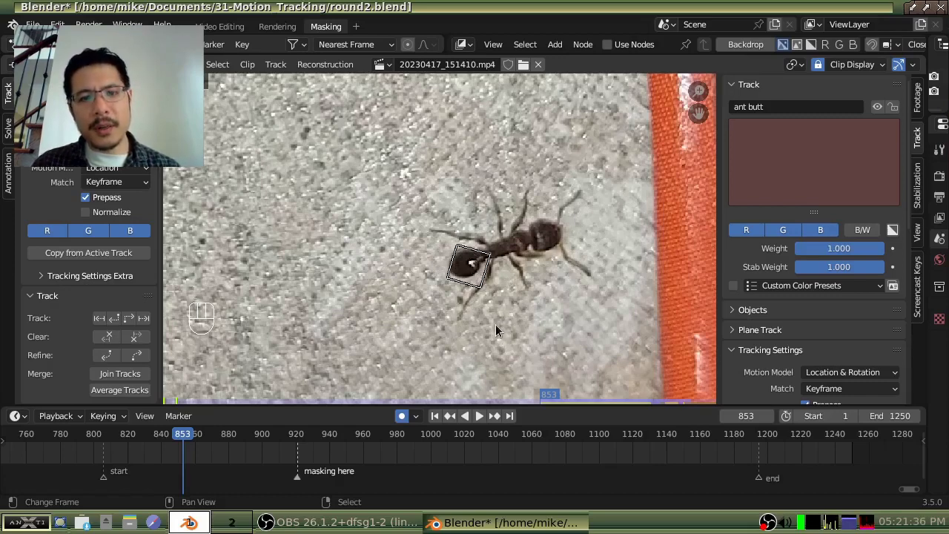
drag(494, 321, 495, 322)
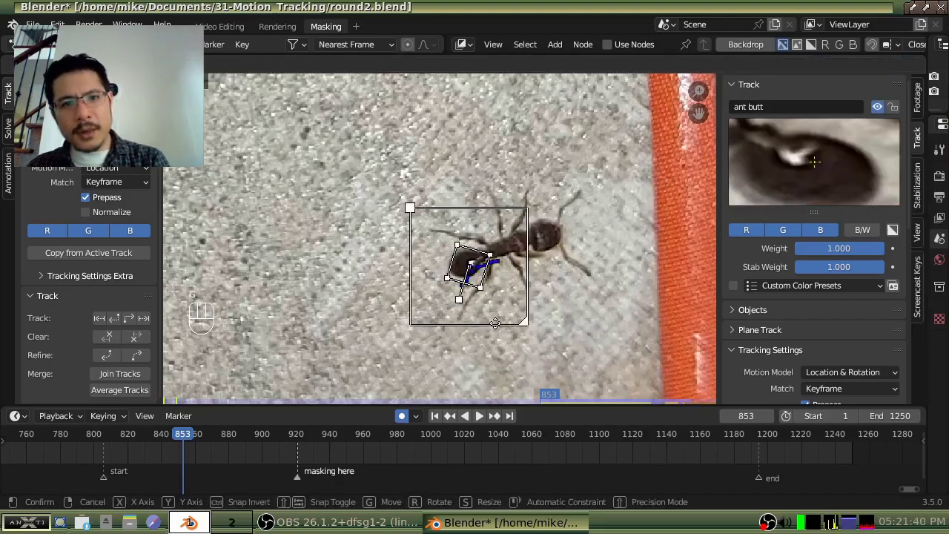
click(495, 323)
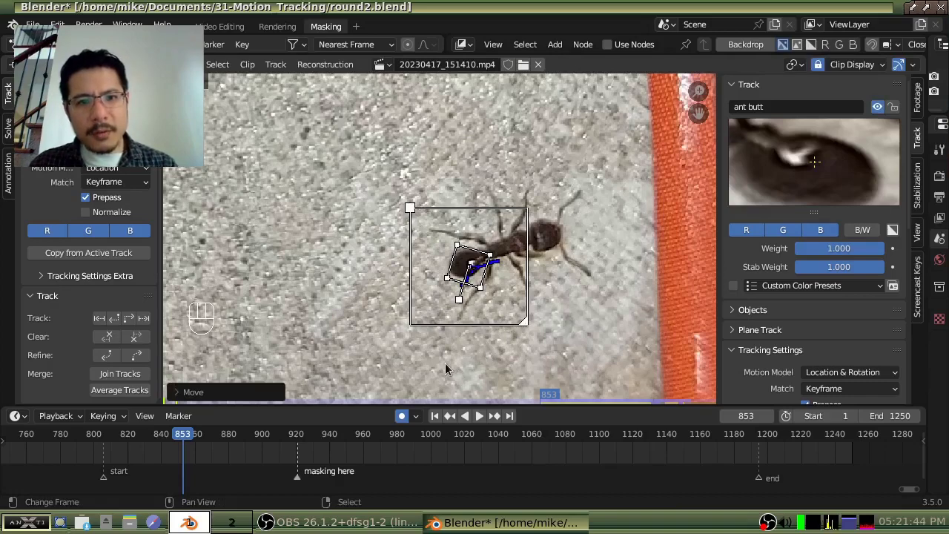
key(r)
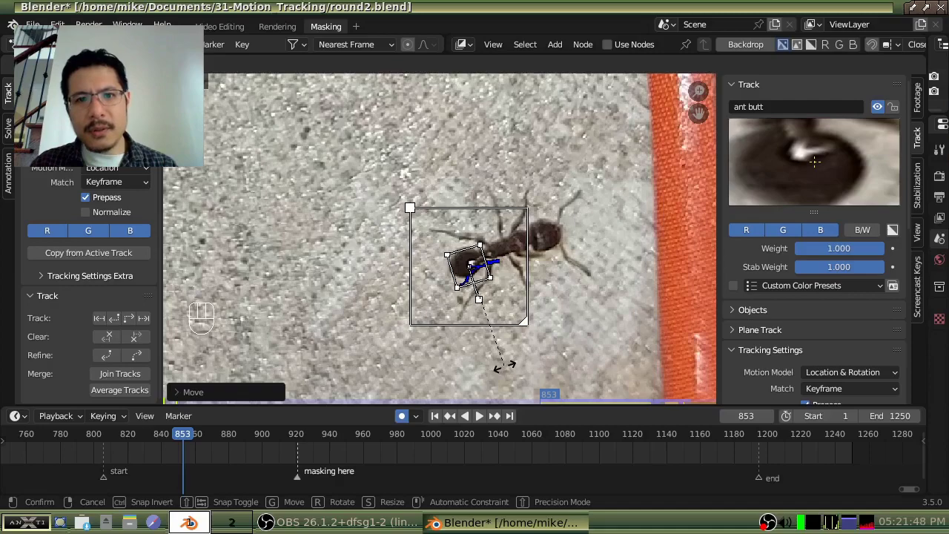
click(504, 365)
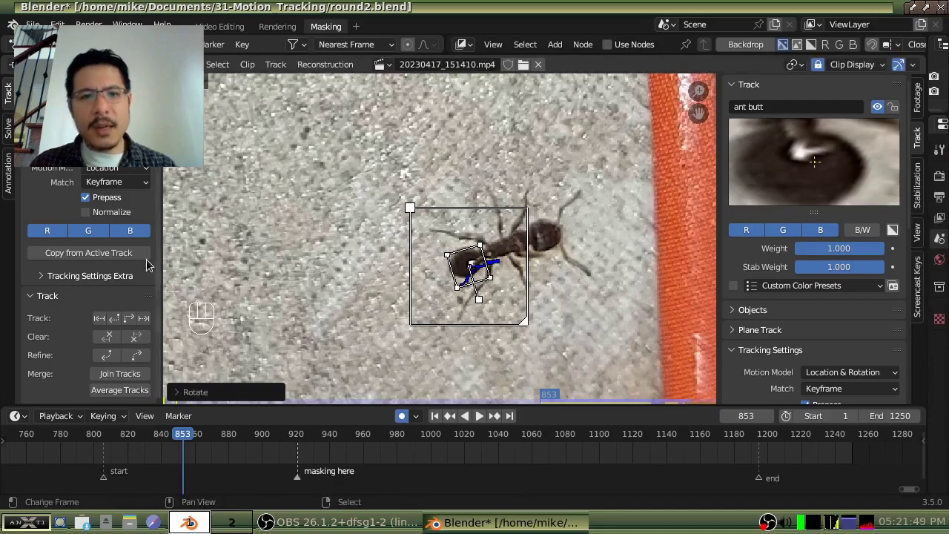
click(112, 320)
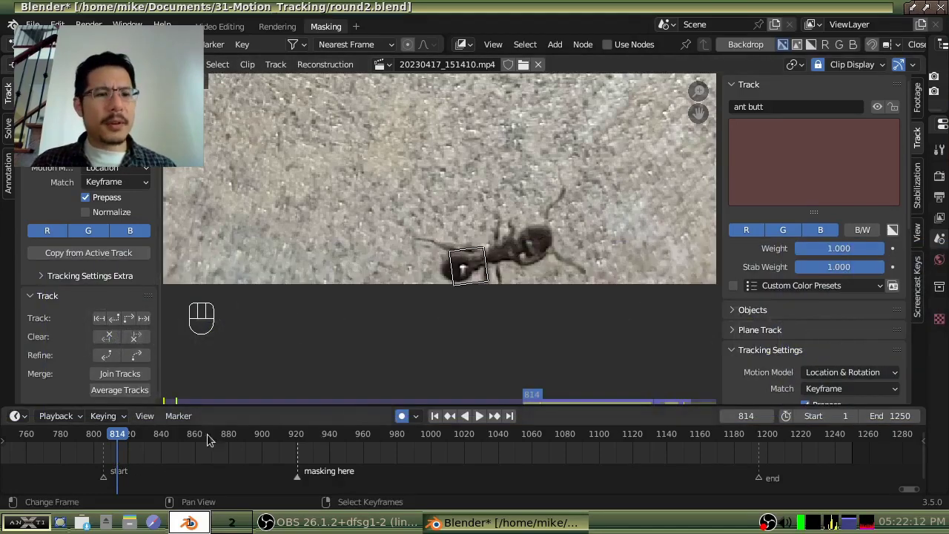
- Return to the "masking here" timeline marker at frame 921 and clear the tracked path before it
click(179, 415)
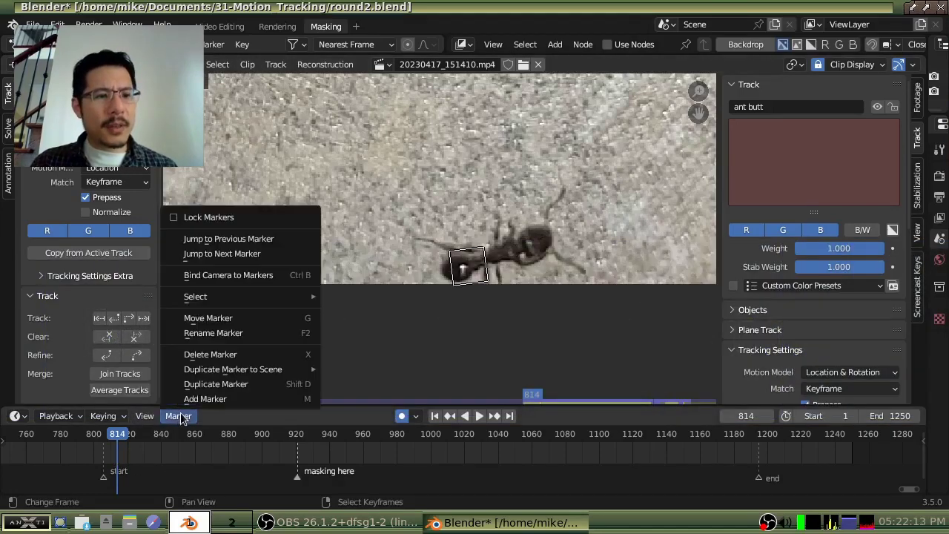
click(225, 255)
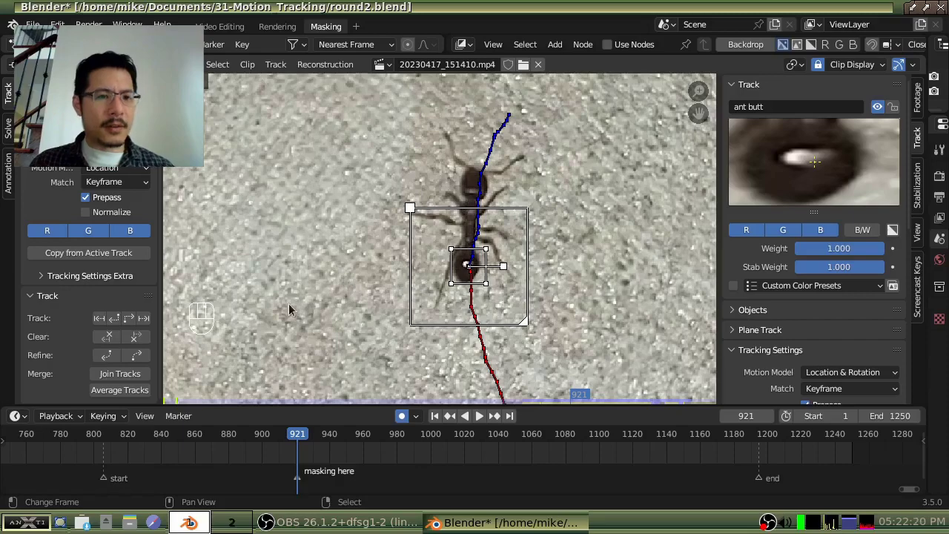
click(108, 338)
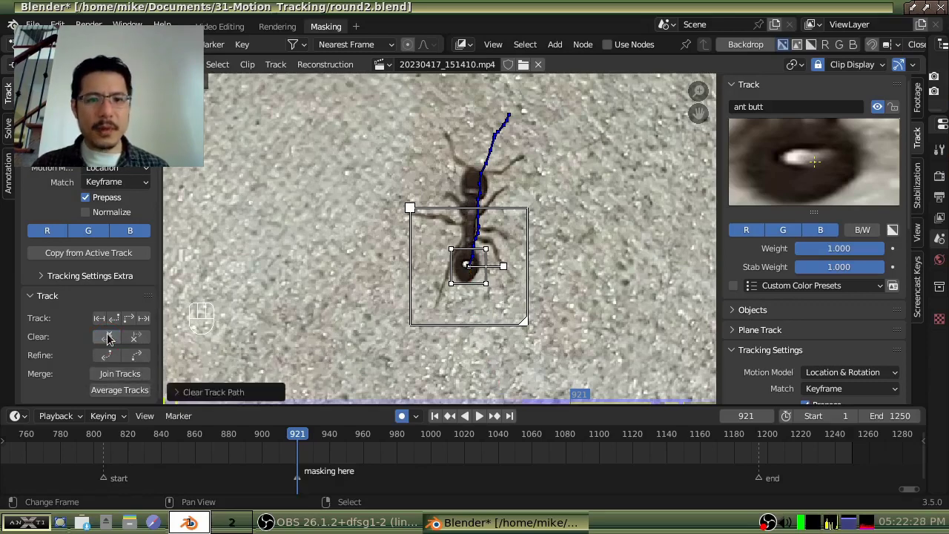
- Set the track's correlation to 0.6 in the extra tracking settings
scroll(843, 265, down, 4)
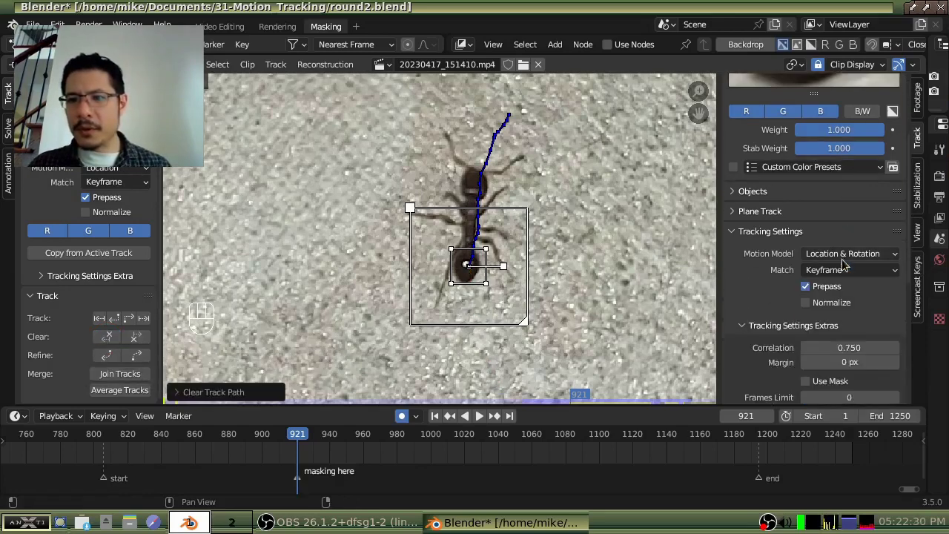
scroll(843, 265, down, 2)
click(845, 289)
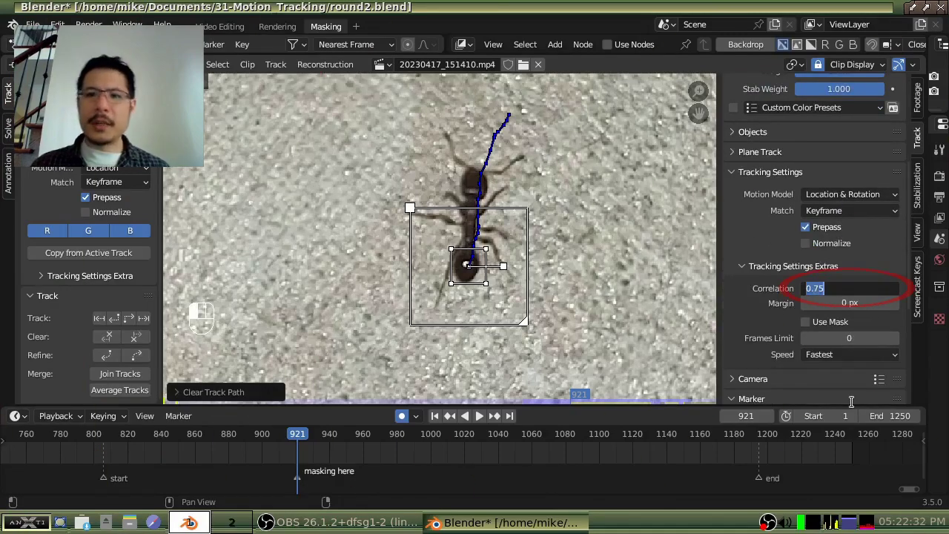
key(BackSpace)
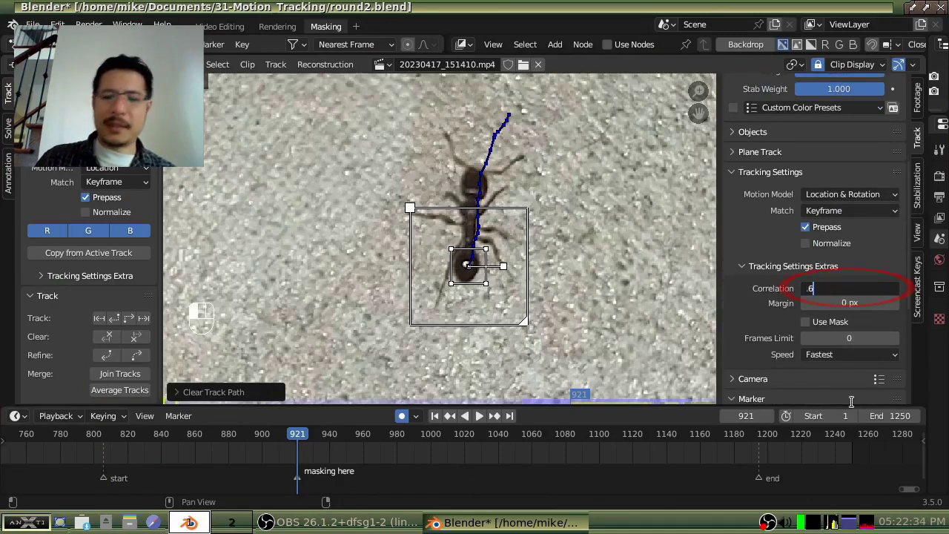
text(.6)
key(Return)
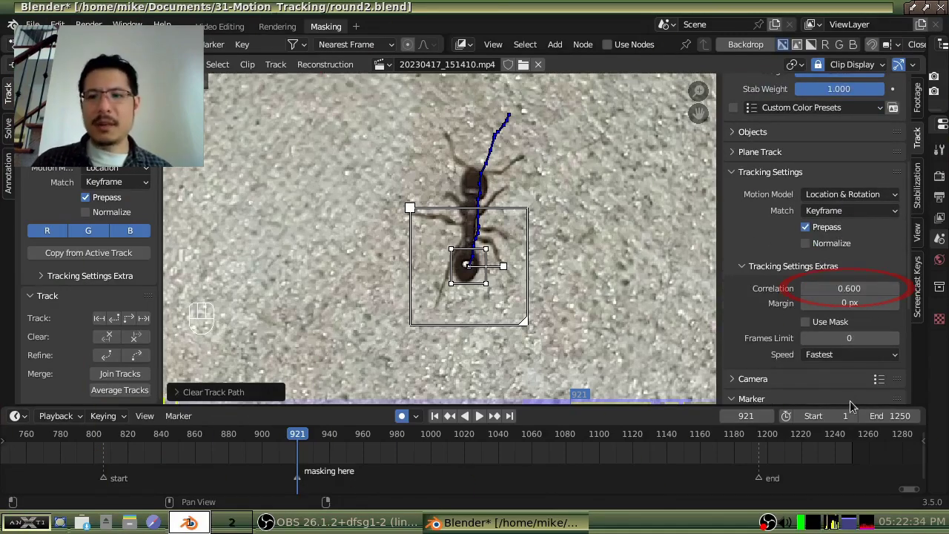
- Track the marker backward from frame 921, nudge it on the abdomen at frame 830, and continue tracking backward toward the "start" marker
click(113, 318)
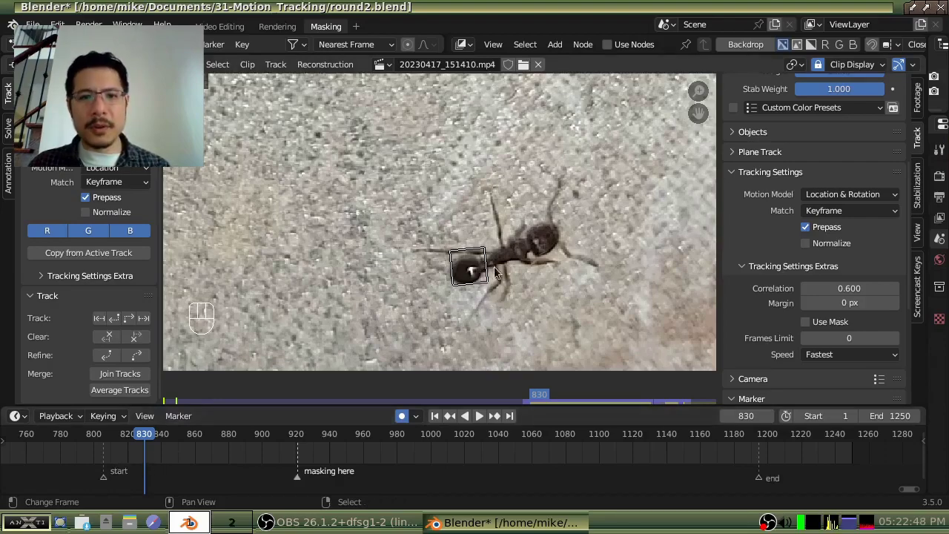
key(g)
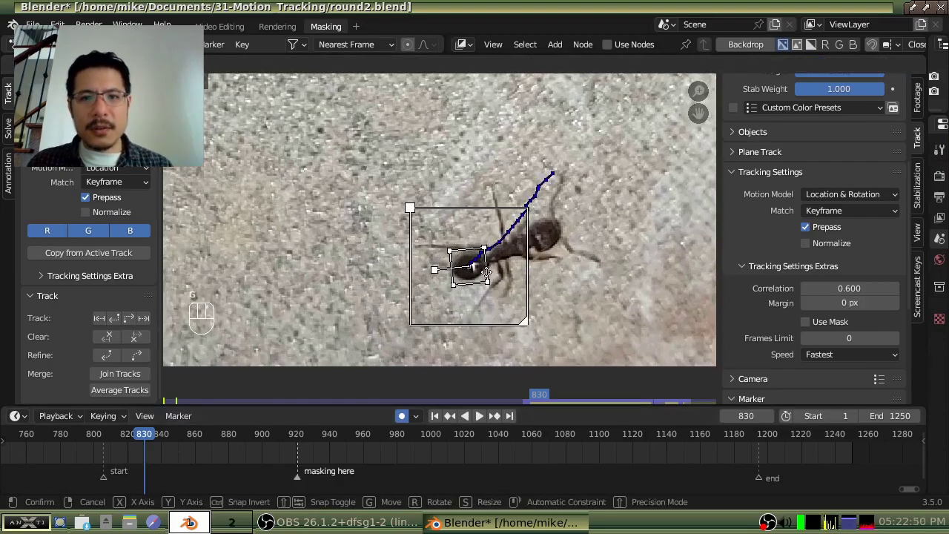
click(488, 271)
scroll(771, 215, up, 6)
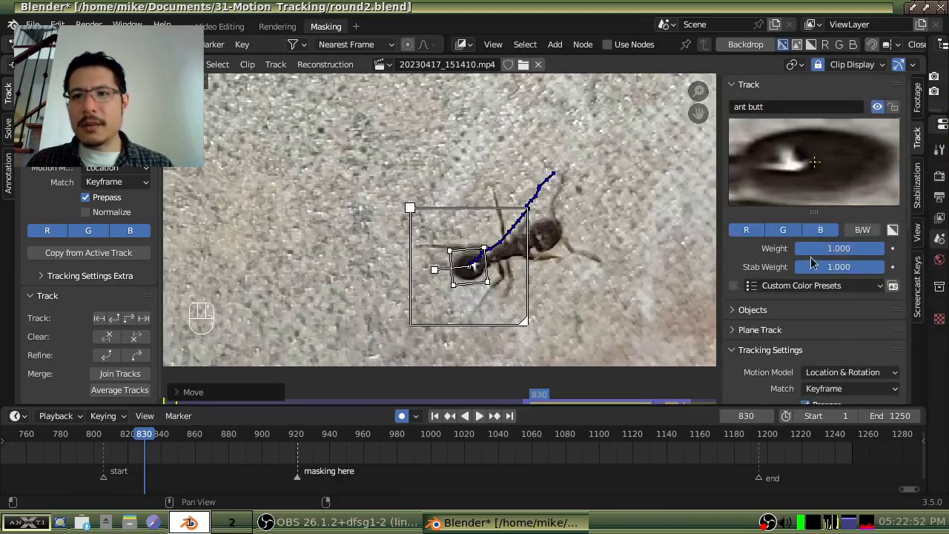
click(115, 321)
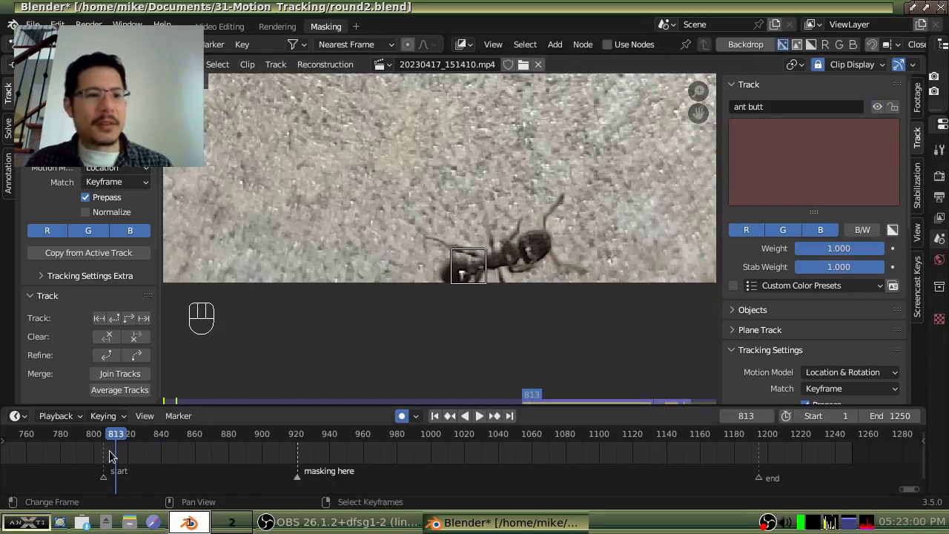
- Show the whole clip with the view unlocked from the selection, and scrub and play the footage to review the track
mouse_move(109, 455)
mouse_down()
mouse_move(649, 475)
mouse_move(487, 475)
mouse_move(305, 456)
mouse_up()
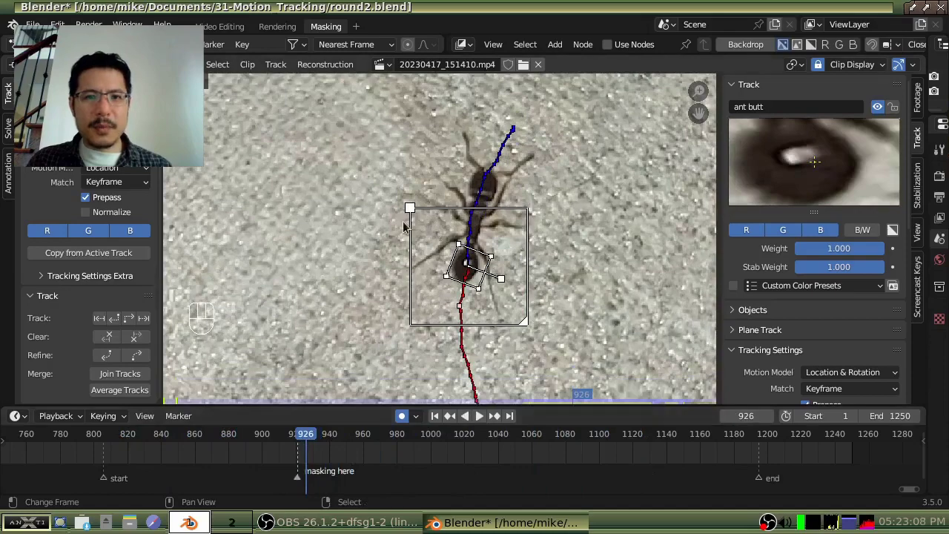
scroll(386, 250, down, 5)
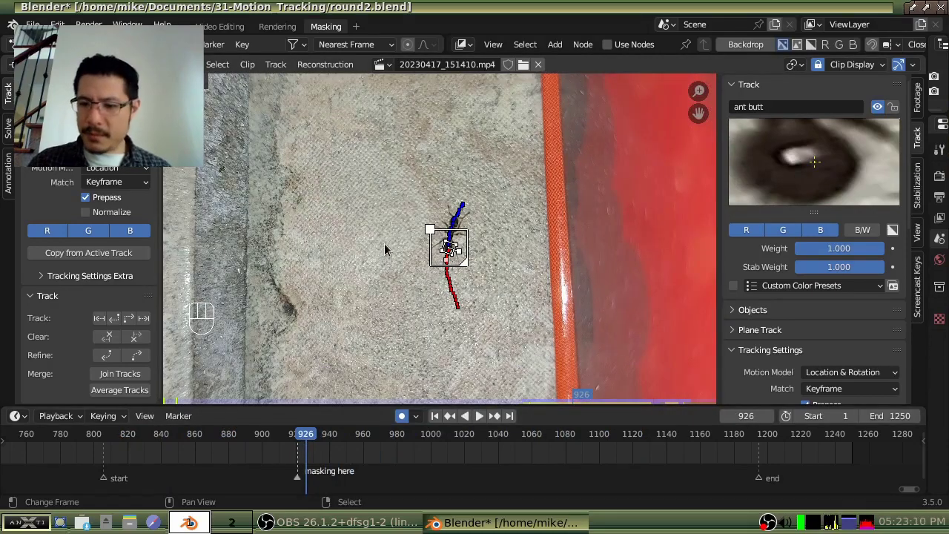
key(Home)
scroll(385, 250, up, 1)
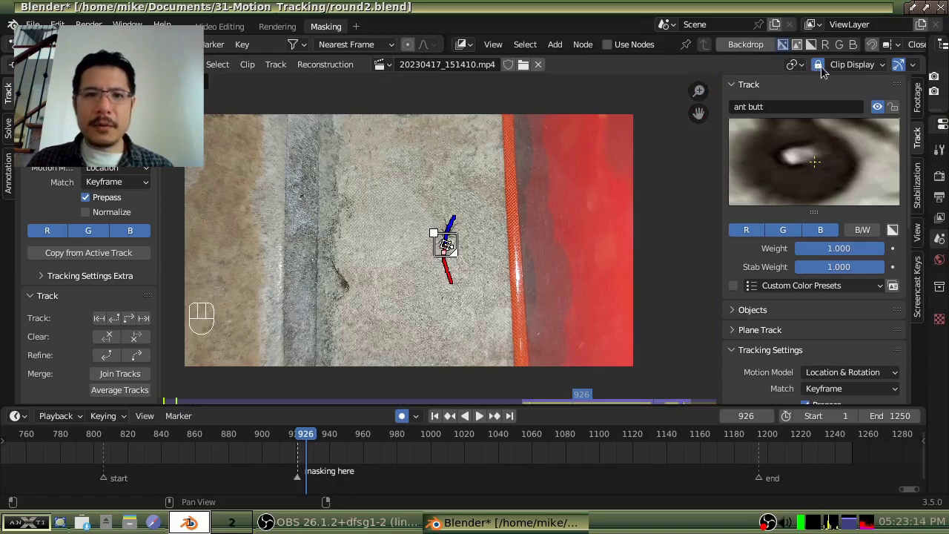
key(space)
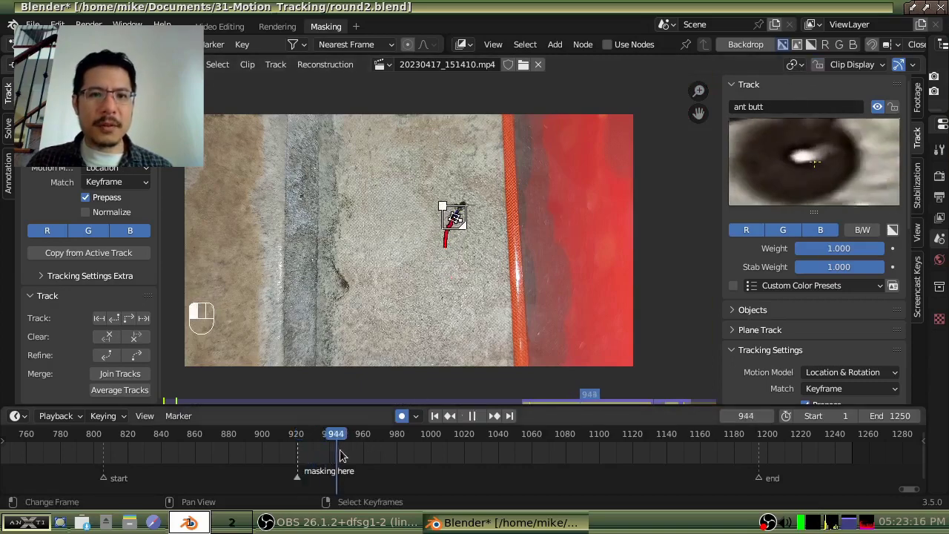
click(133, 454)
click(293, 448)
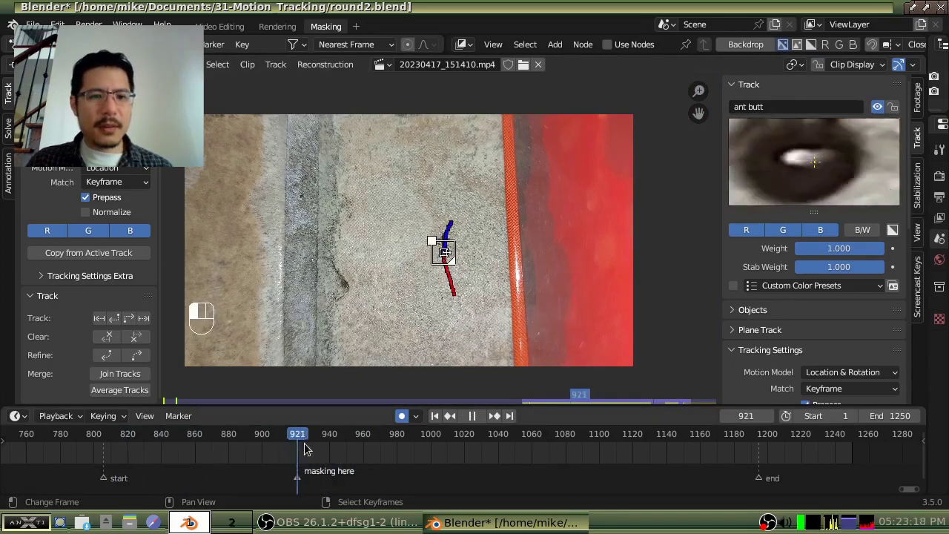
key(space)
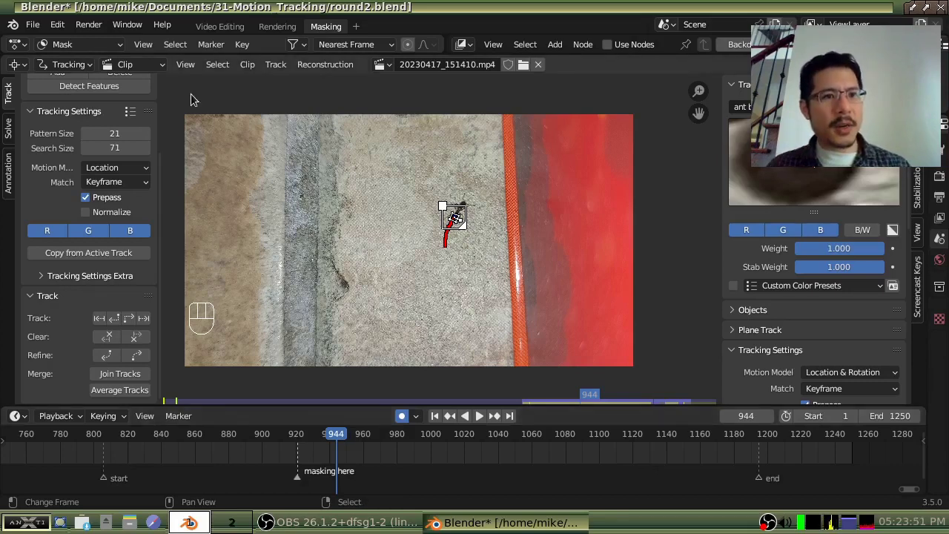
- Deselect the abdomen track and switch the clip editor to Mask mode
key(alt)
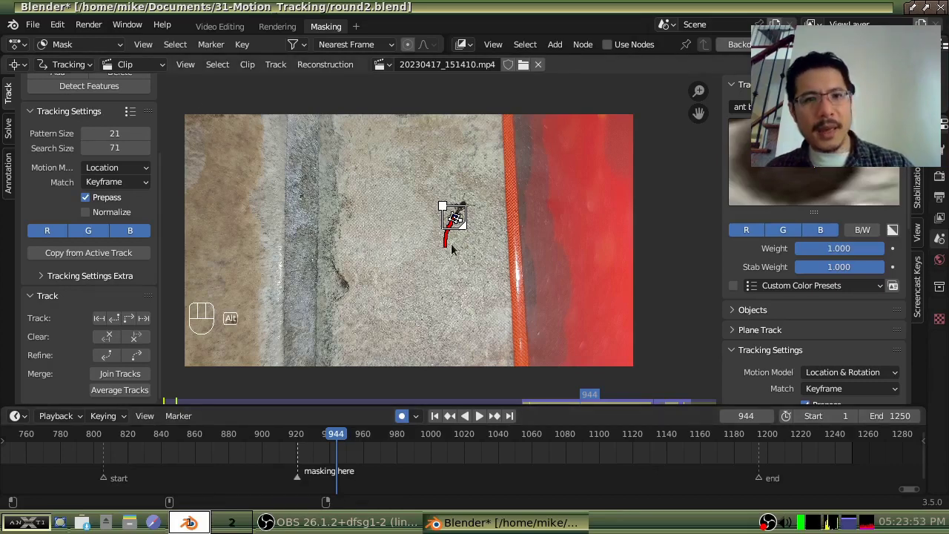
key(alt+a)
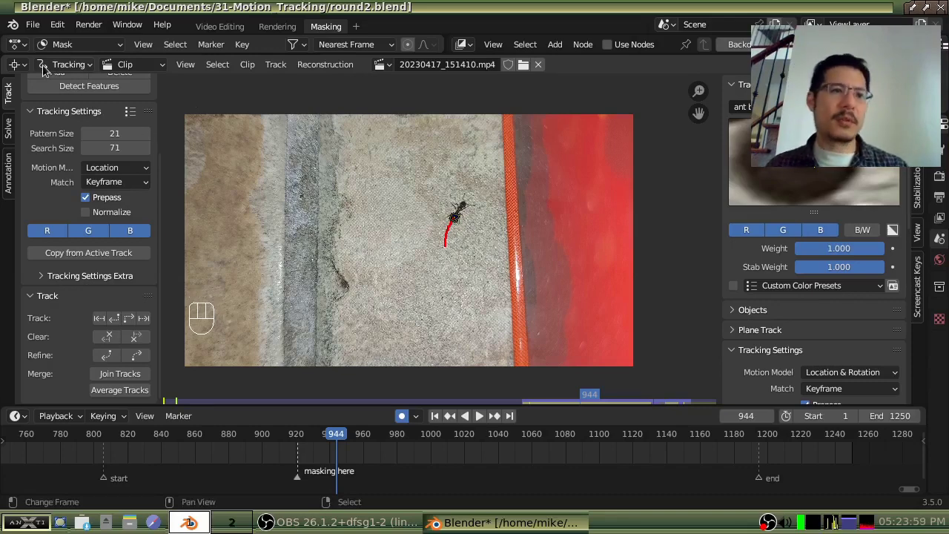
click(70, 68)
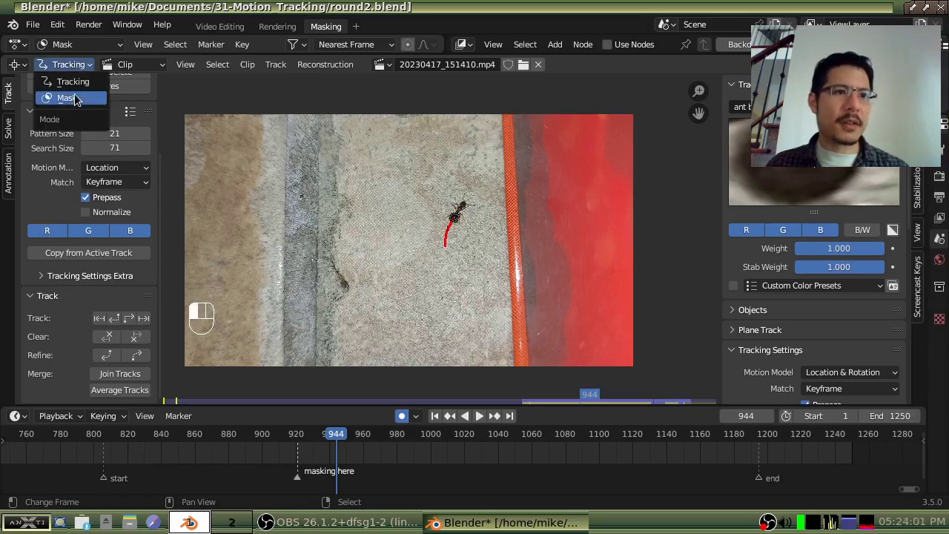
click(68, 98)
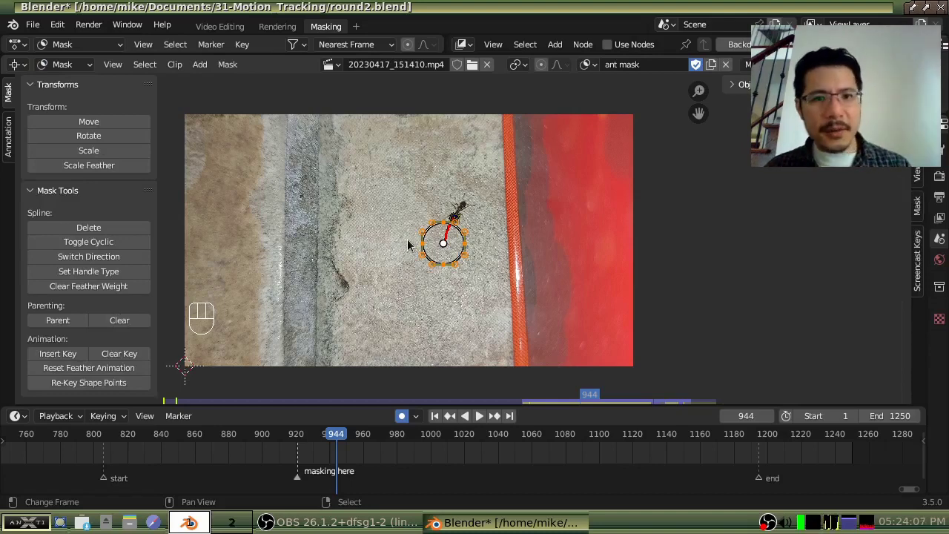
- Select all points of the circular ant mask and return to the "masking here" timeline marker at frame 921
key(a)
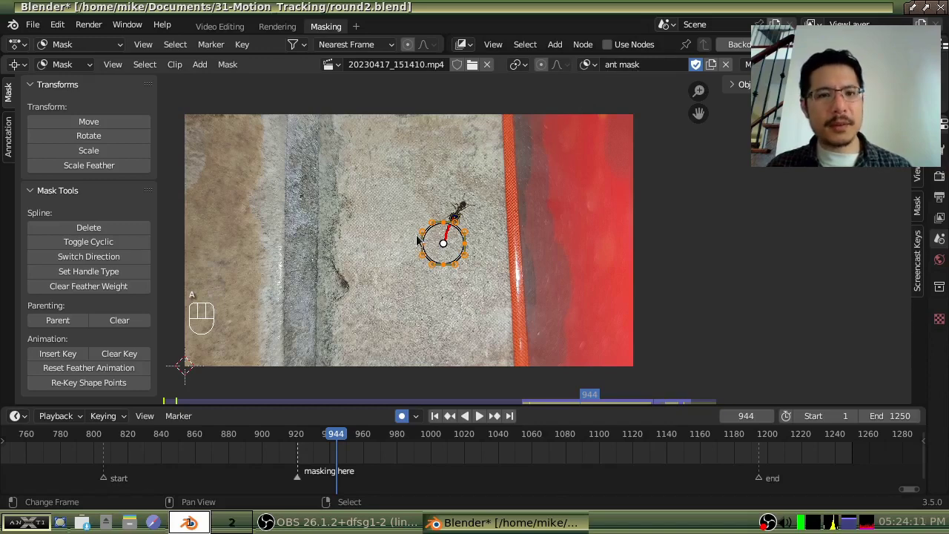
key(a)
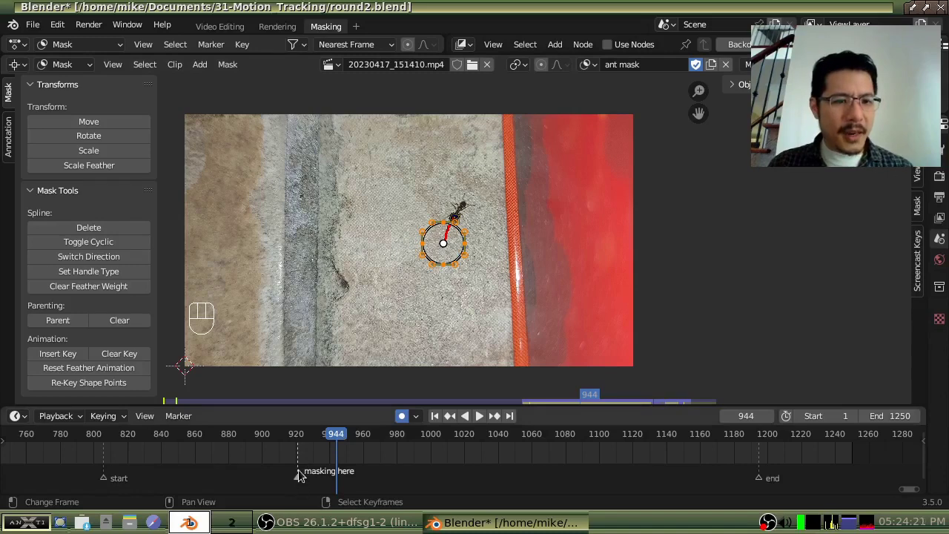
click(178, 416)
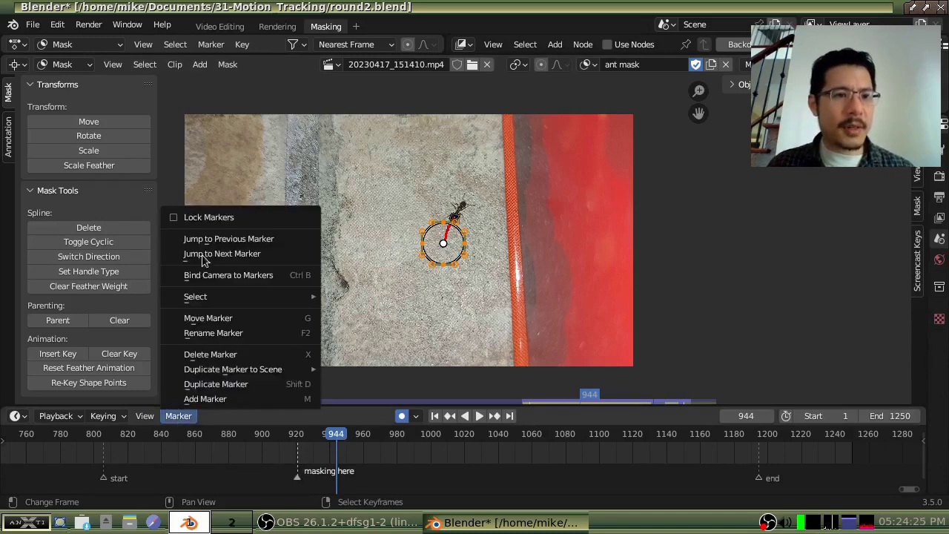
click(252, 240)
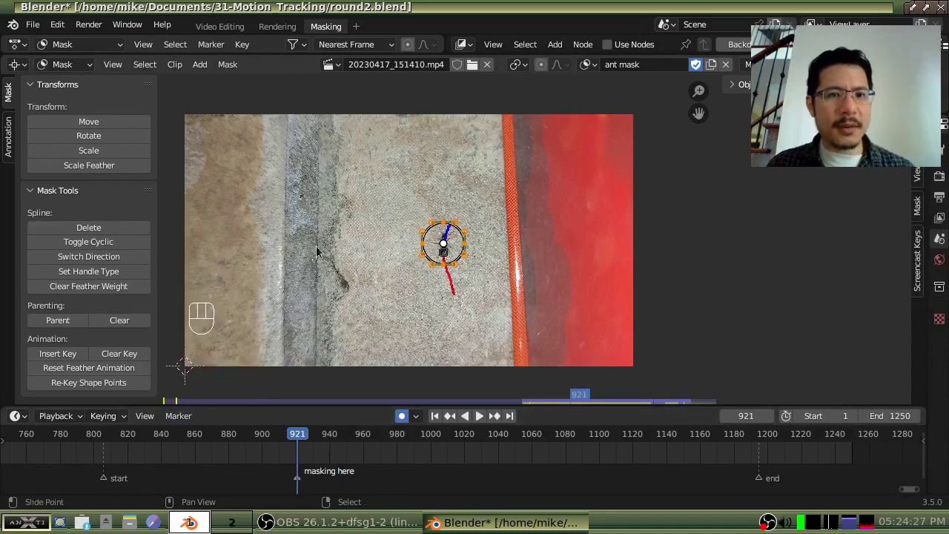
- Check how the circular mask surrounds the ant at frame 921 and switch the clip editor back to Tracking mode
scroll(458, 253, up, 6)
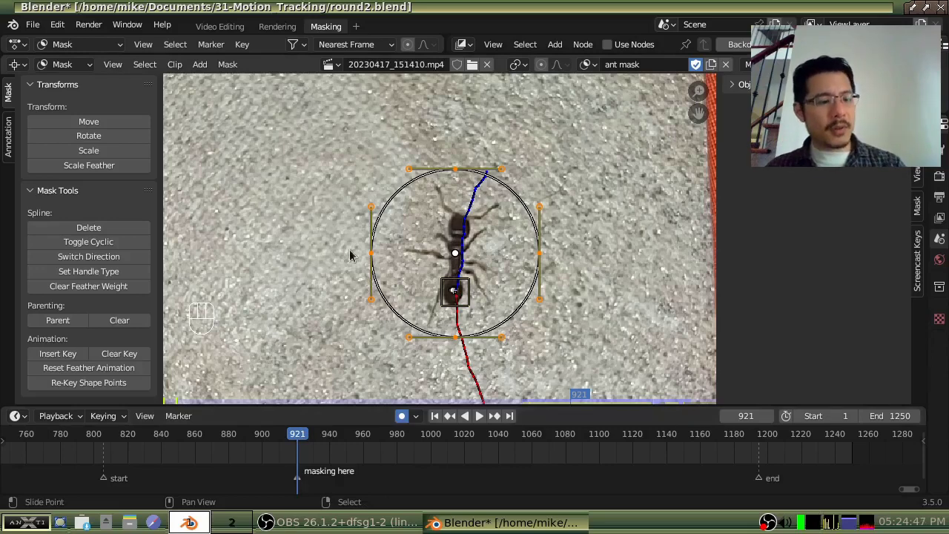
click(64, 64)
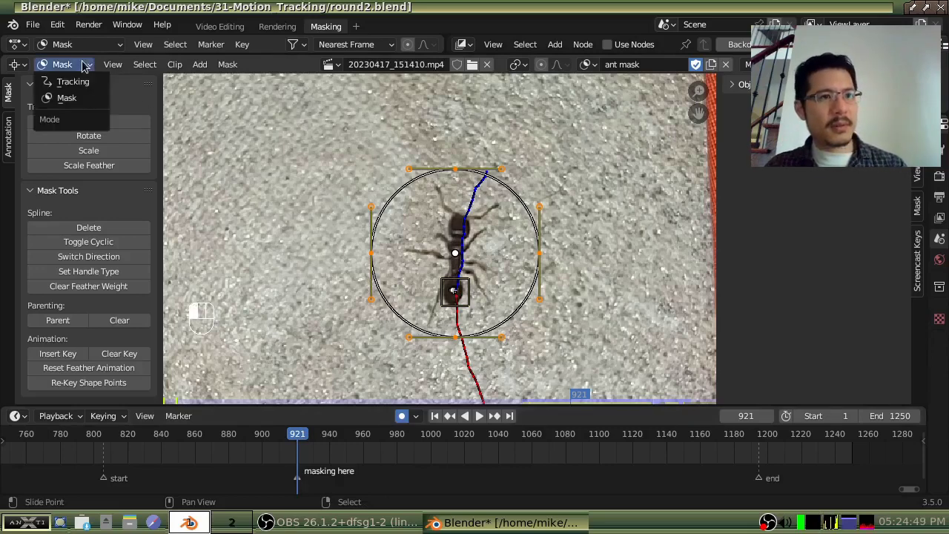
click(69, 83)
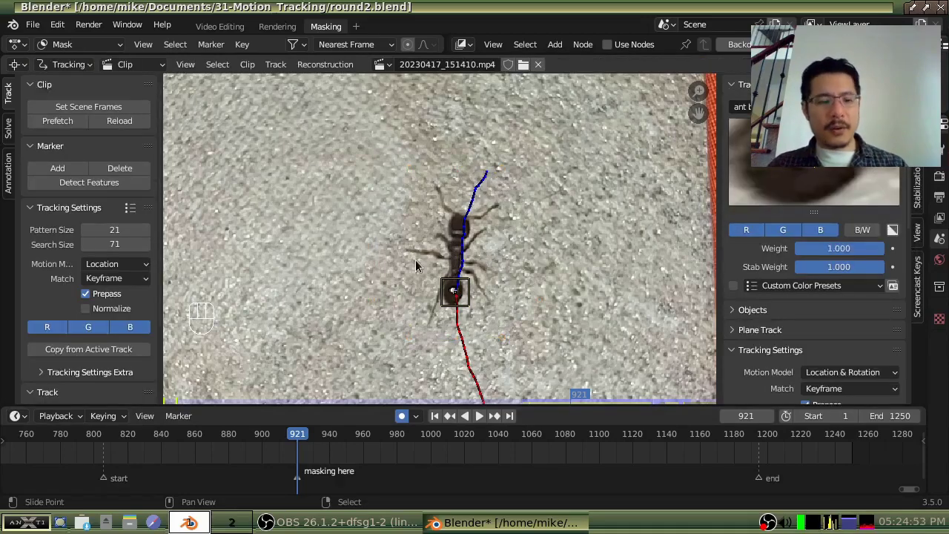
- Select the ant's abdomen track and parent the selected circular mask points to it in Mask mode
click(442, 293)
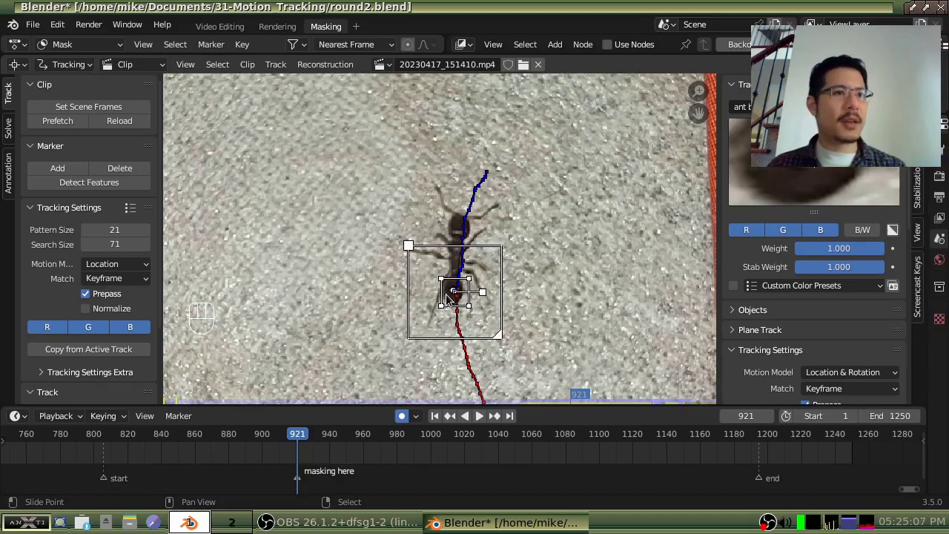
click(68, 64)
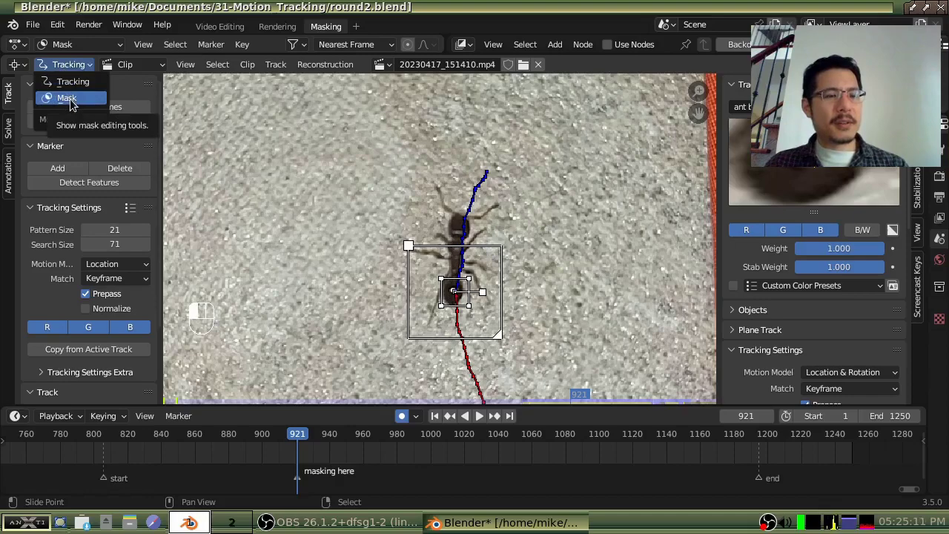
click(67, 99)
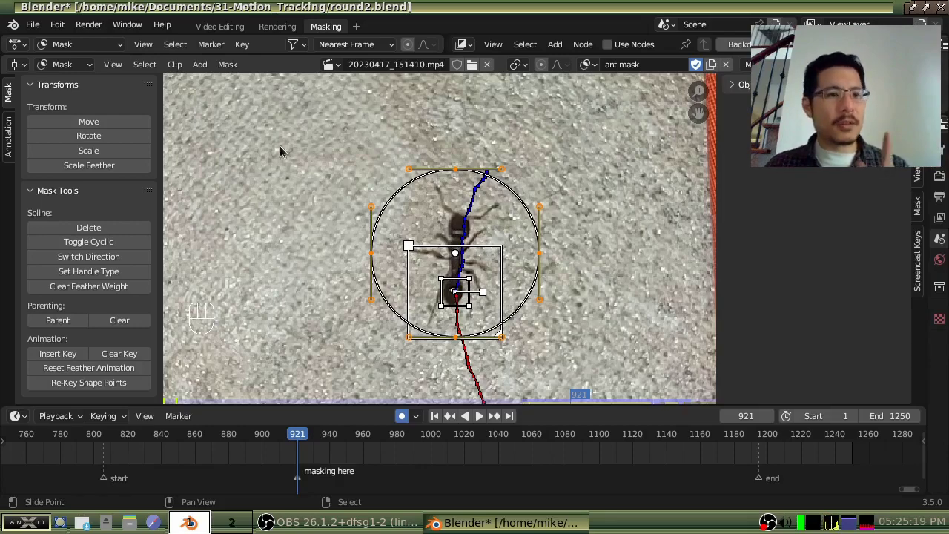
click(59, 322)
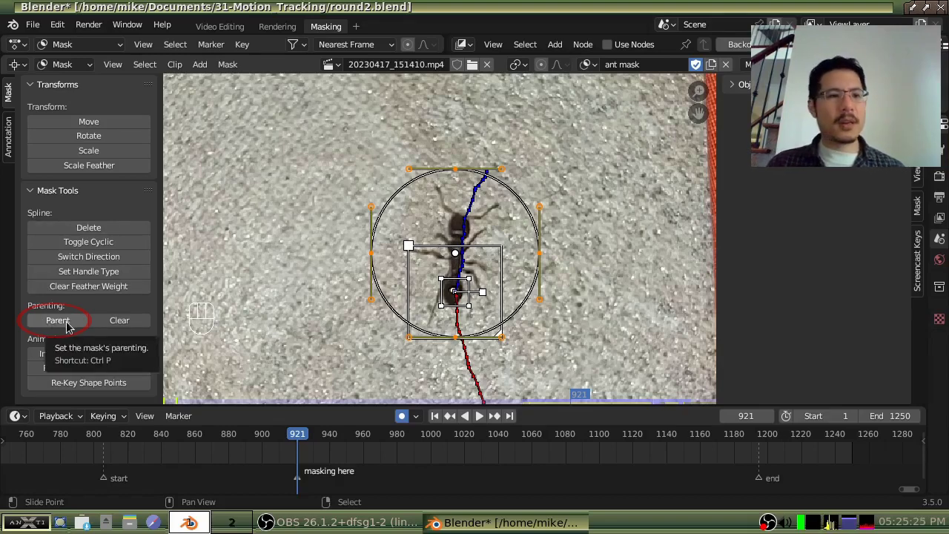
click(66, 326)
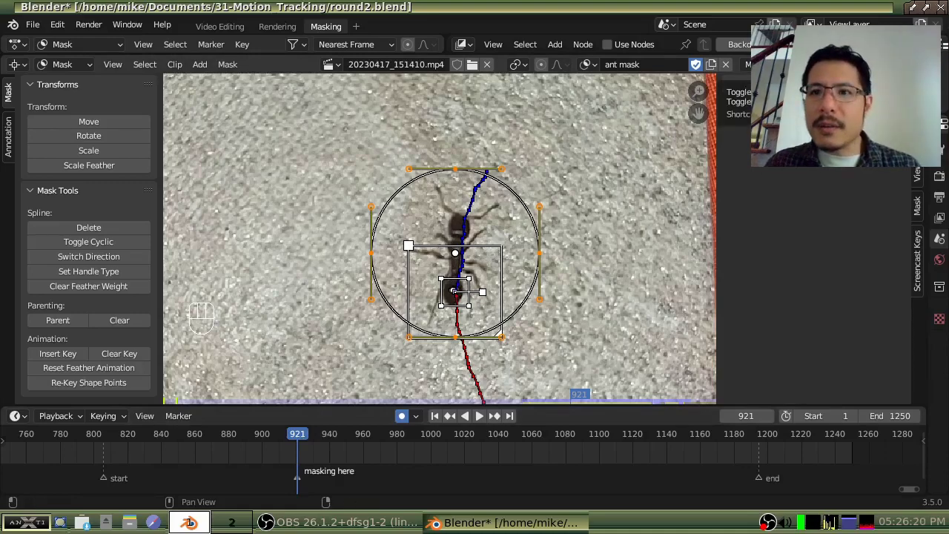
- Scrub the whole clip between the start and end markers to check how the mask follows the ant
scroll(448, 241, down, 3)
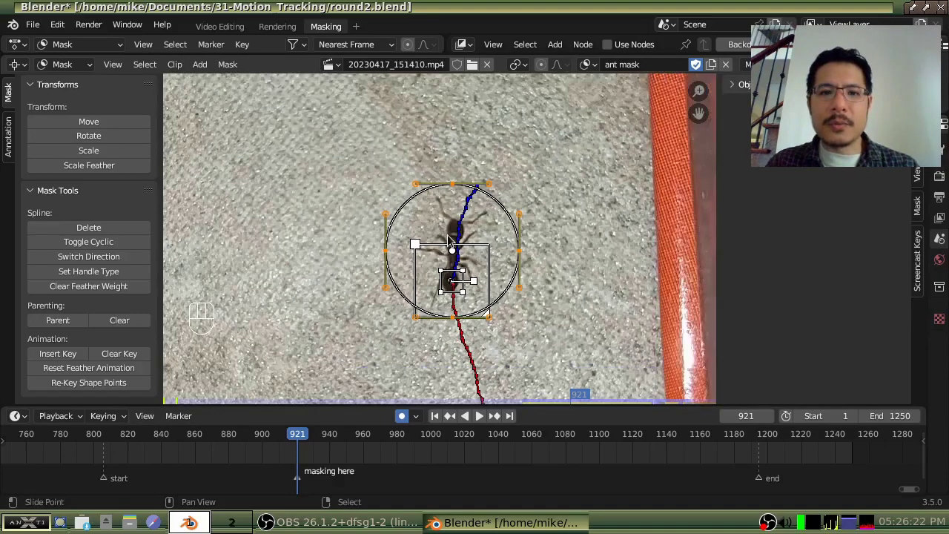
scroll(448, 241, down, 3)
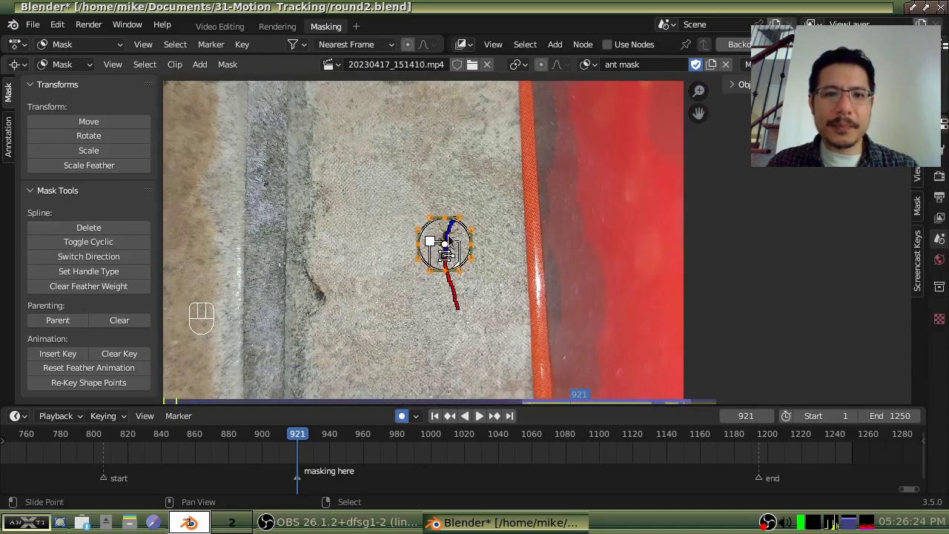
scroll(449, 241, up, 1)
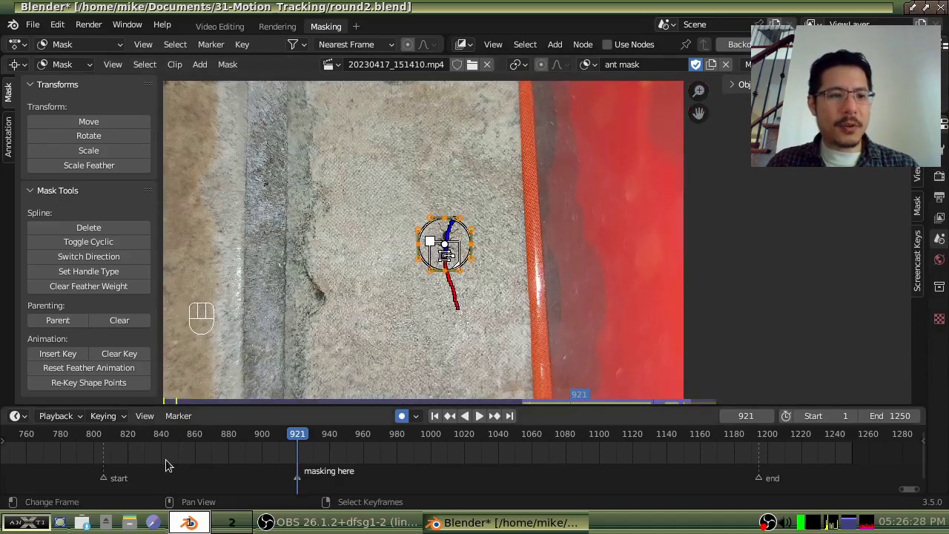
click(112, 458)
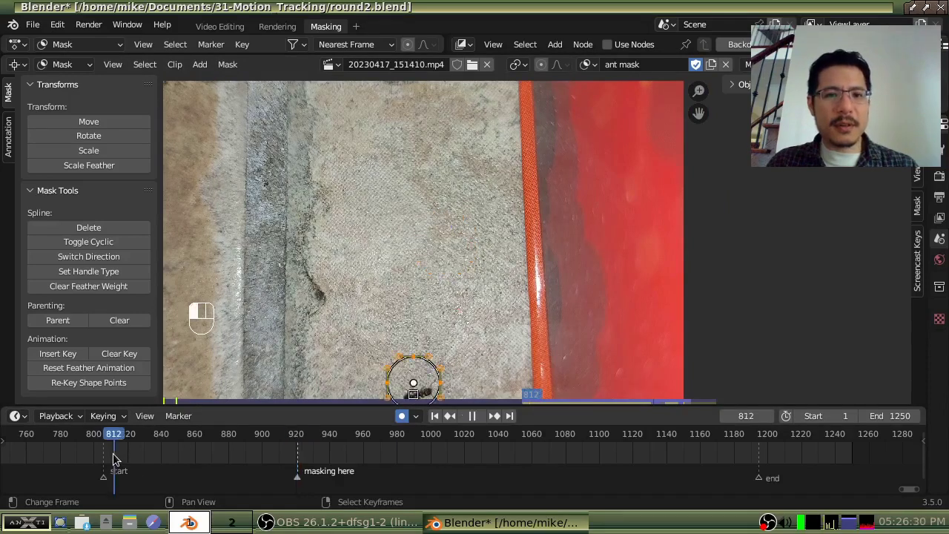
drag(113, 458, 748, 447)
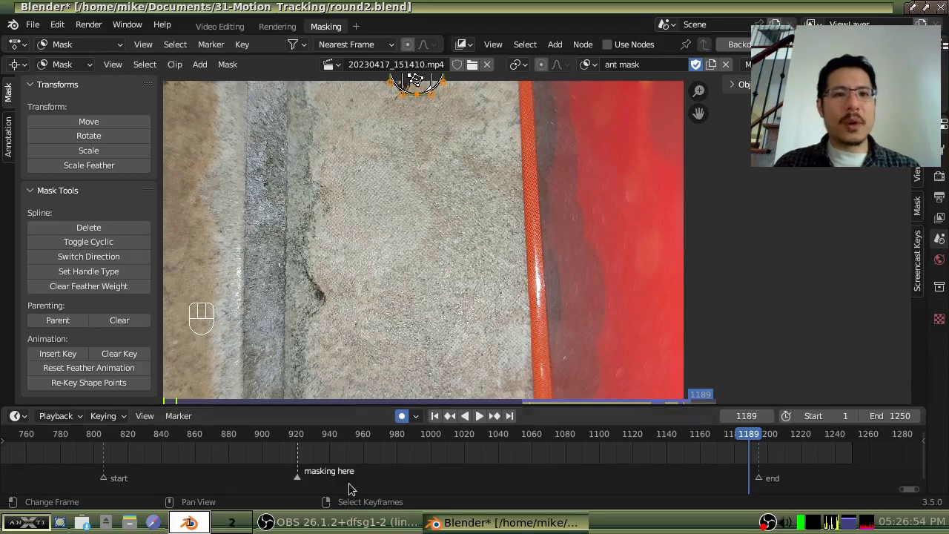
- Return to frame 813 and inspect closely how the circular mask sits around the ant
drag(205, 463, 116, 450)
scroll(436, 391, up, 1)
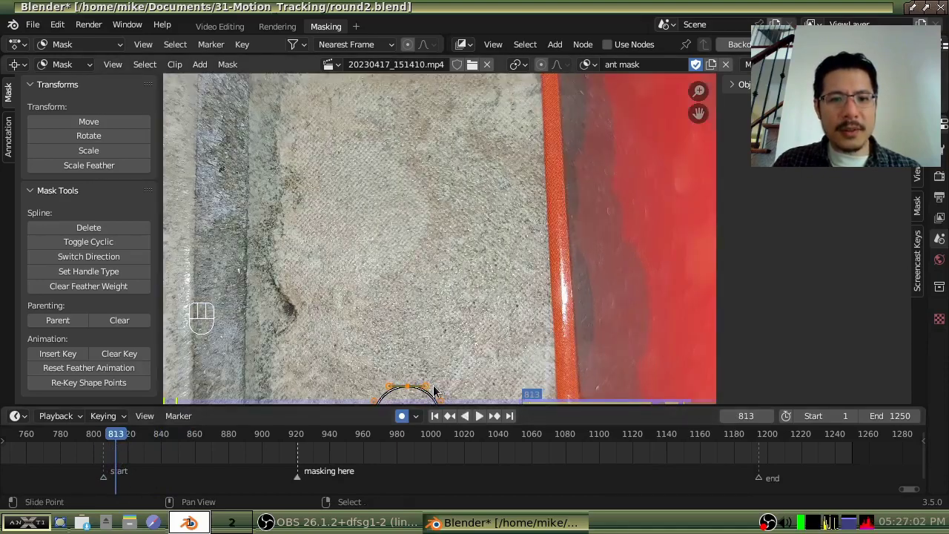
middle_drag(434, 386, 424, 265)
scroll(422, 261, up, 4)
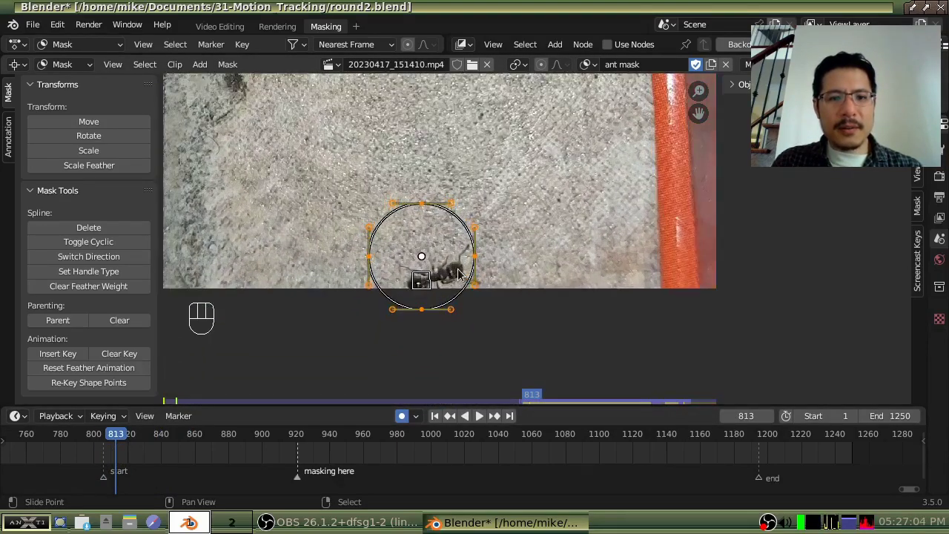
scroll(454, 296, up, 1)
middle_drag(450, 296, 450, 261)
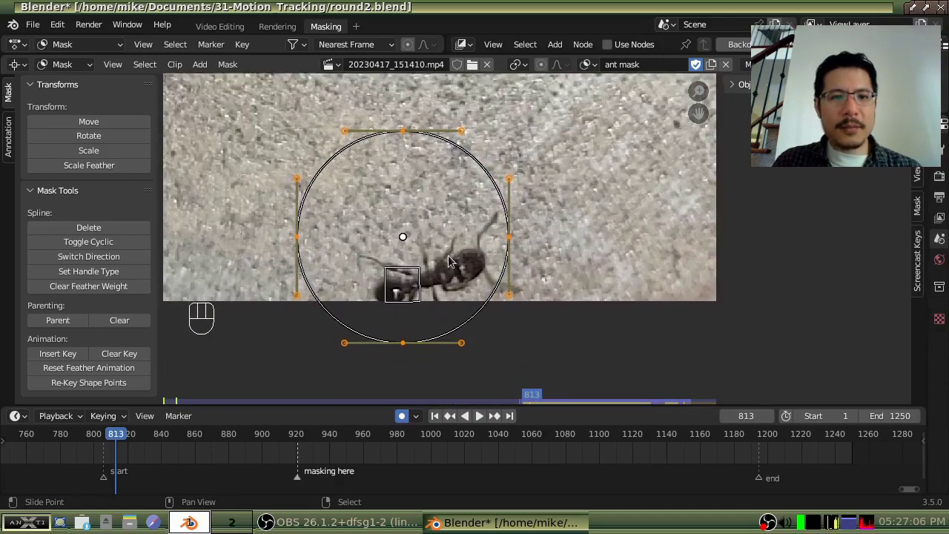
scroll(450, 261, down, 1)
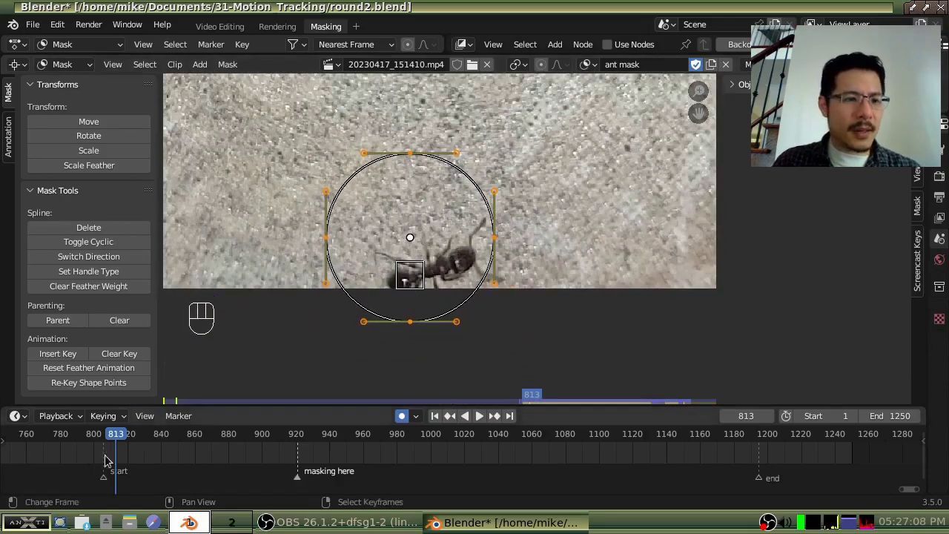
- Key the ant mask in its existing position at frame 829 and show its keyframes in an enlarged Dope Sheet
drag(105, 461, 144, 441)
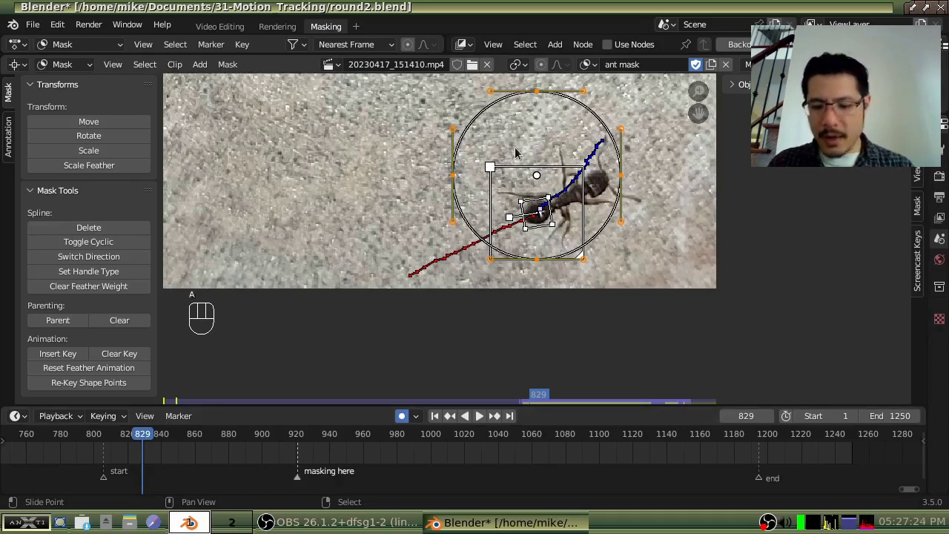
key(g)
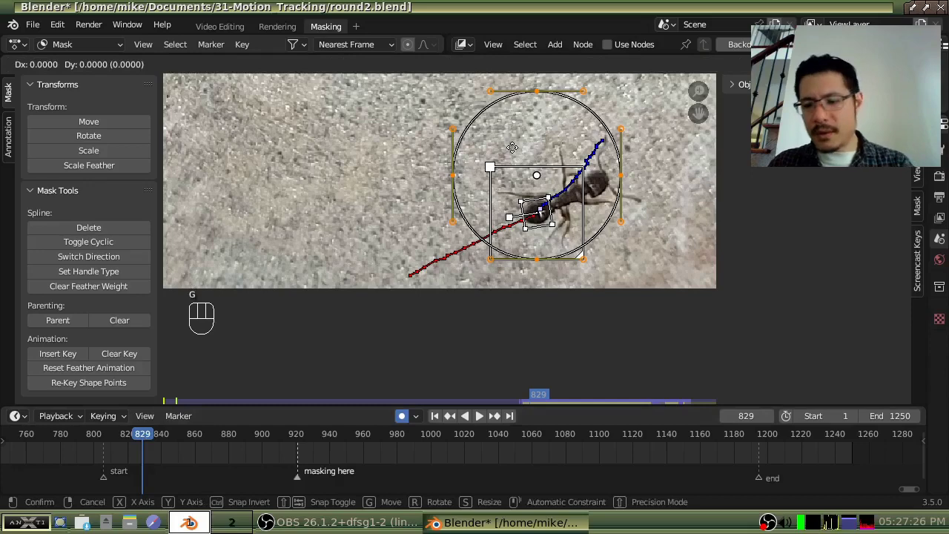
click(512, 147)
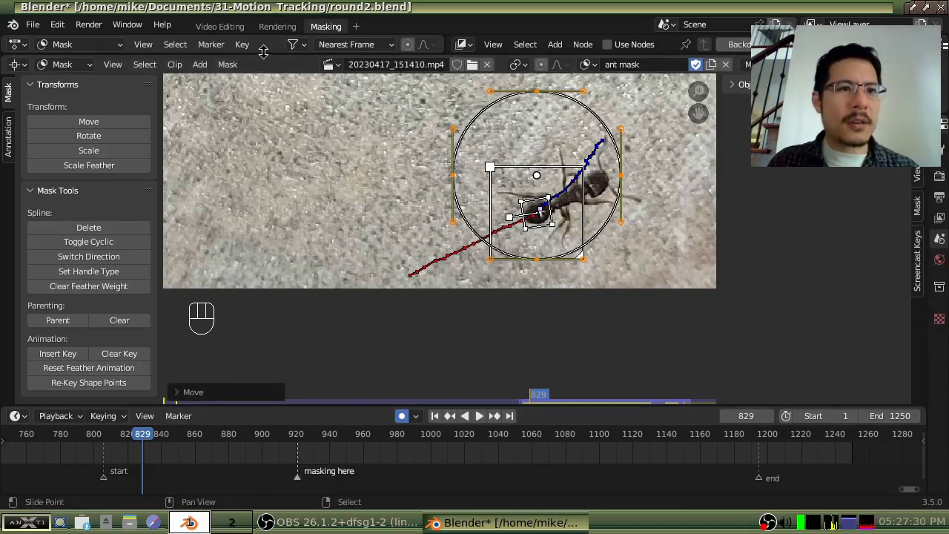
drag(263, 52, 279, 143)
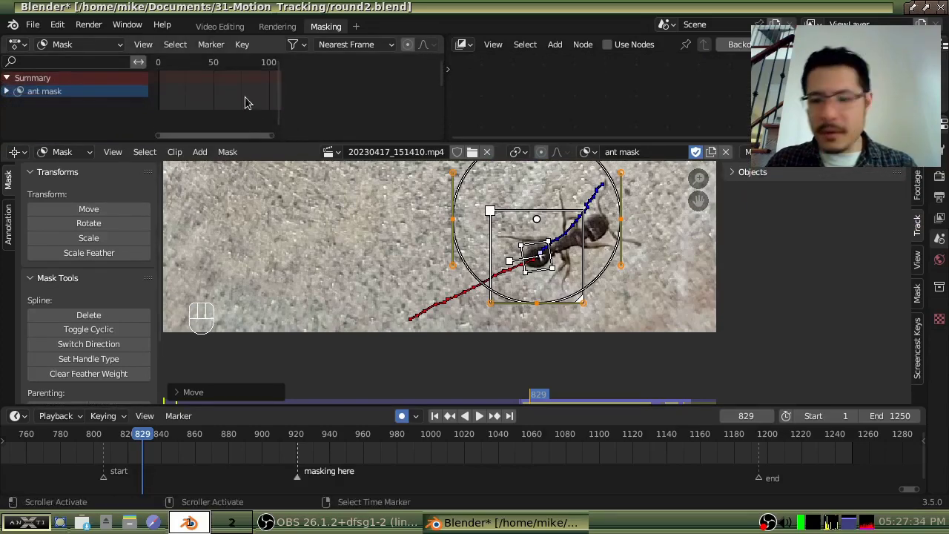
key(Home)
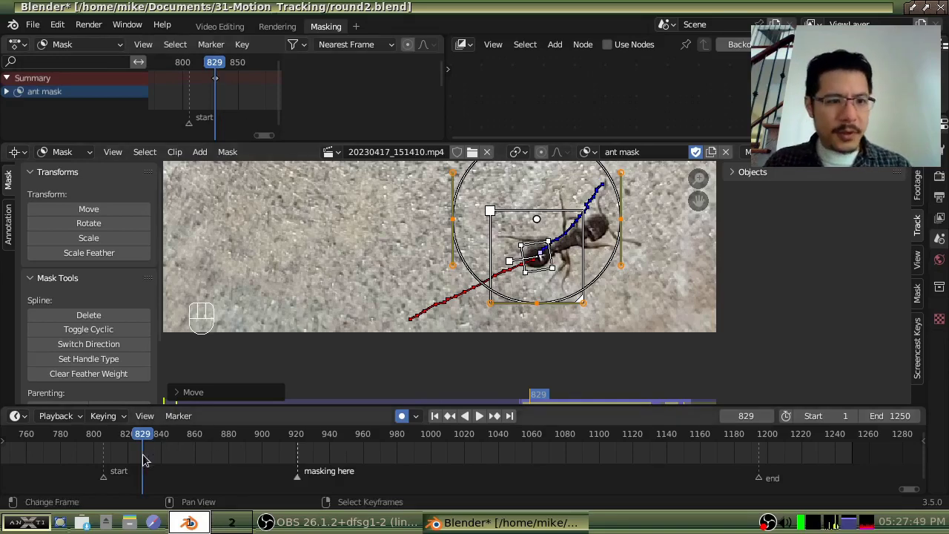
- At frame 813, move the circular mask down so that it surrounds the ant at the footage's lower edge
drag(144, 455, 115, 459)
key(g)
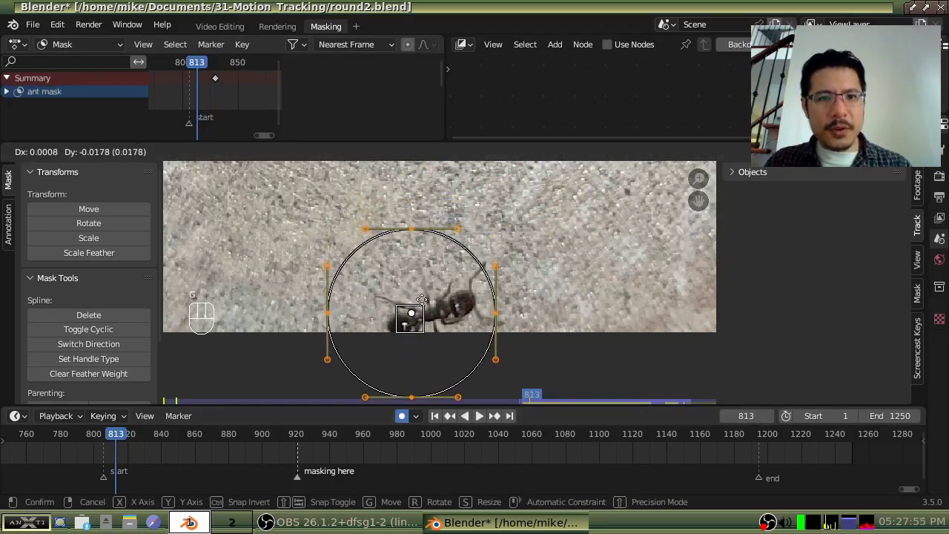
click(427, 320)
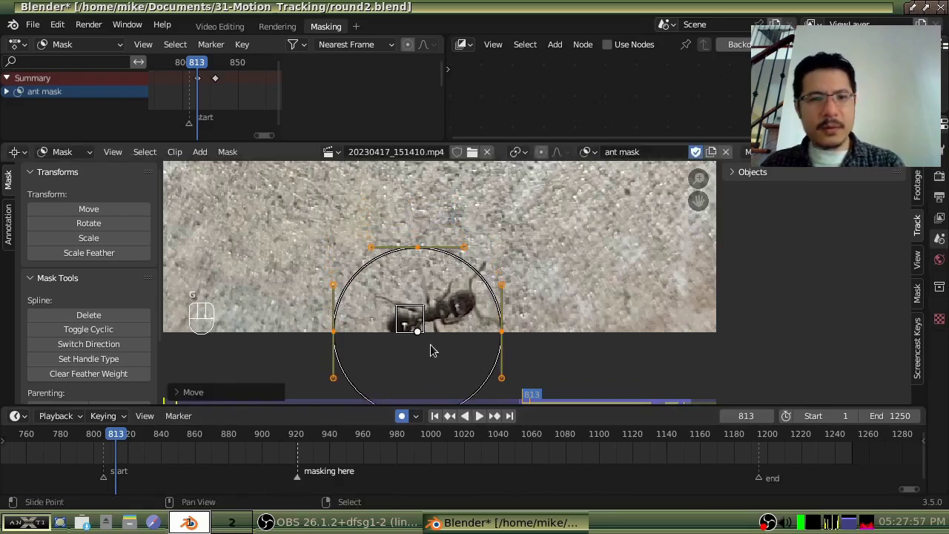
- Step back and forth through the frames around 813 to 829 to check the mask's motion between its two keyframes
key(Right)
key(Right)
key(Right)
key(Right)
key(Right)
key(Right)
key(Right)
key(Right)
key(Right)
key(Right)
key(Right)
key(Right)
key(Right)
key(Right)
key(Right)
key(Right)
key(Right)
key(Right)
key(Right)
key(Right)
key(Right)
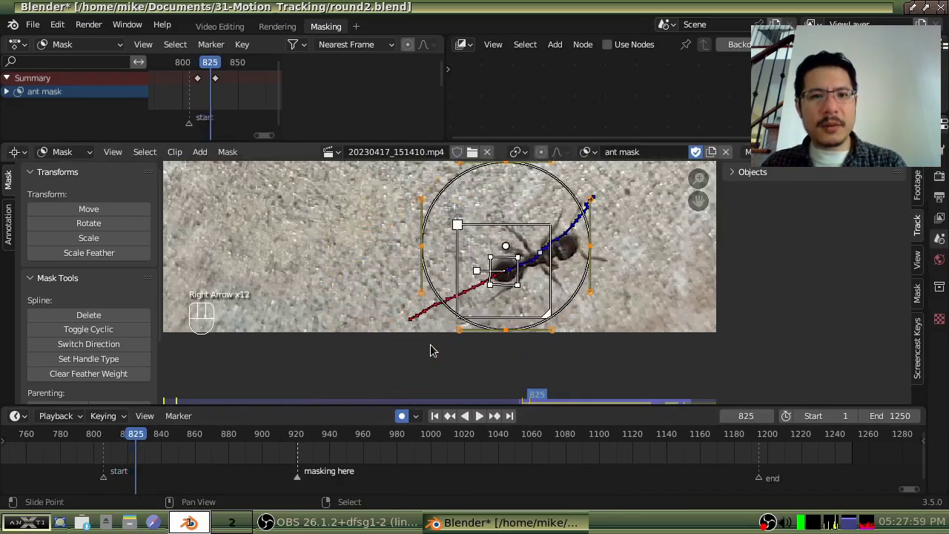
key(Right)
key(Left)
key(Left)
key(Left)
key(Left)
key(Left)
key(Left)
key(Left)
key(Left)
key(Left)
key(Left)
key(Left)
key(Left)
key(Left)
key(Left)
key(Left)
key(Left)
key(Left)
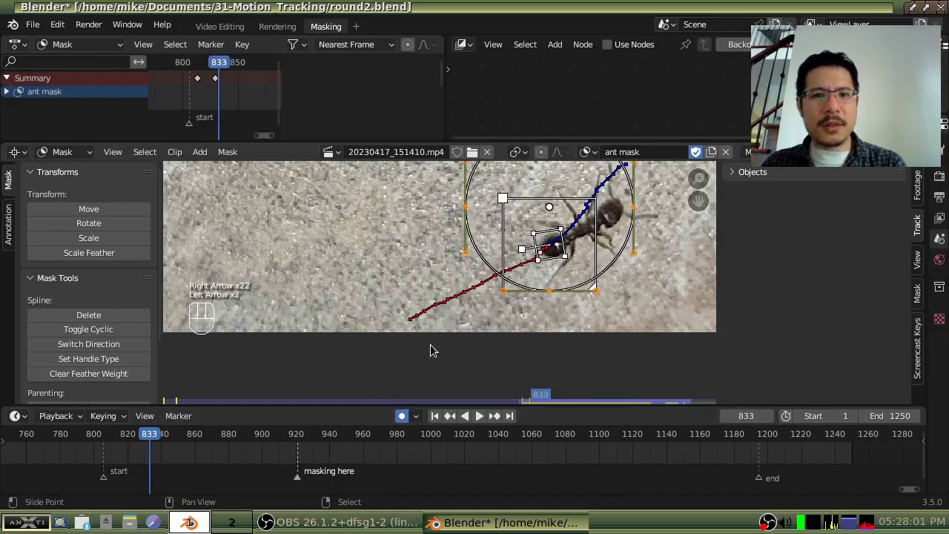
key(Left)
key(Left)
key(Left)
key(Left)
key(Left)
key(Left)
key(Left)
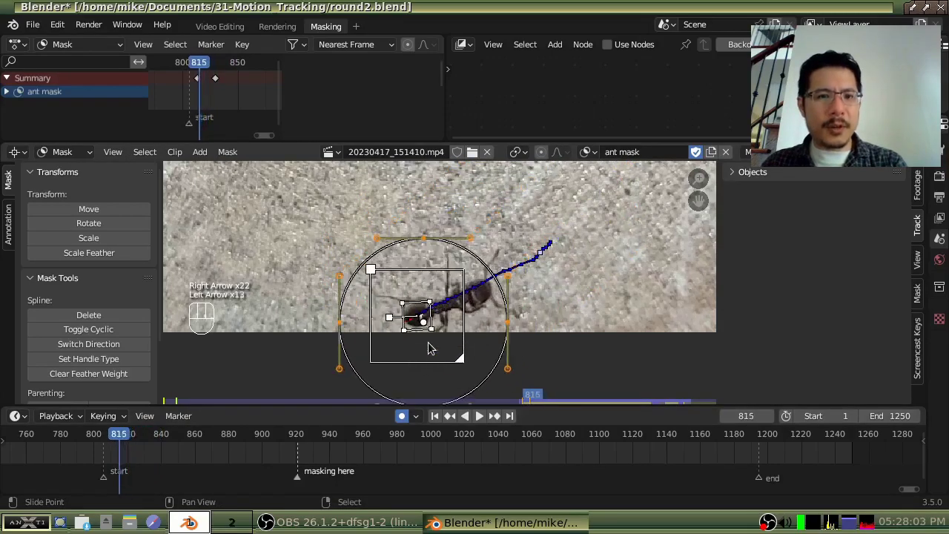
key(Right)
key(Right)
key(Right)
key(Right)
key(Right)
key(Right)
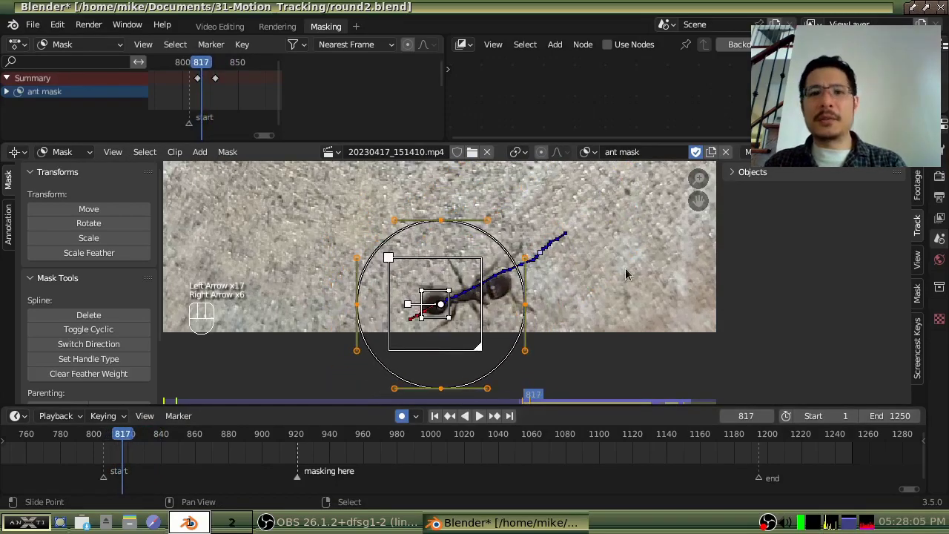
- Lock the footage view to the selection so that it follows the ant through the frames
scroll(623, 235, down, 1)
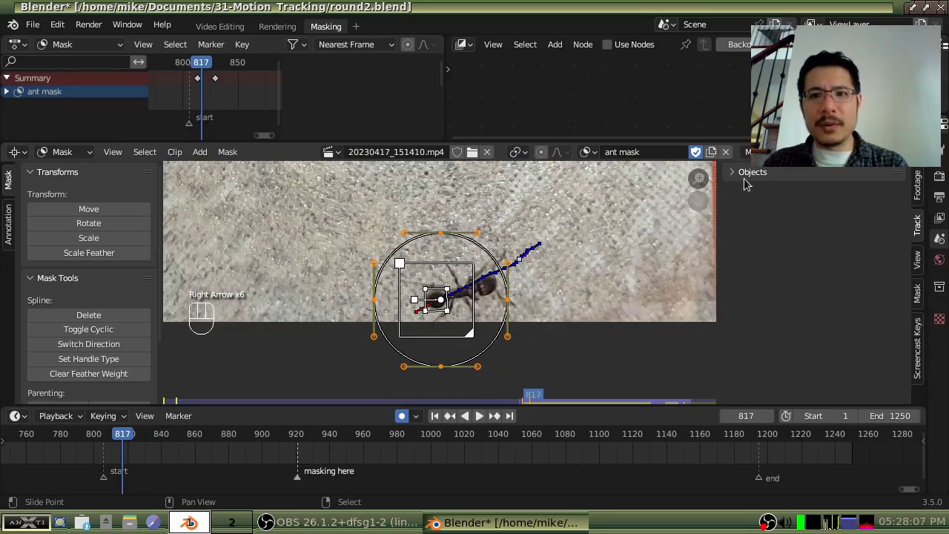
click(820, 167)
key(Right)
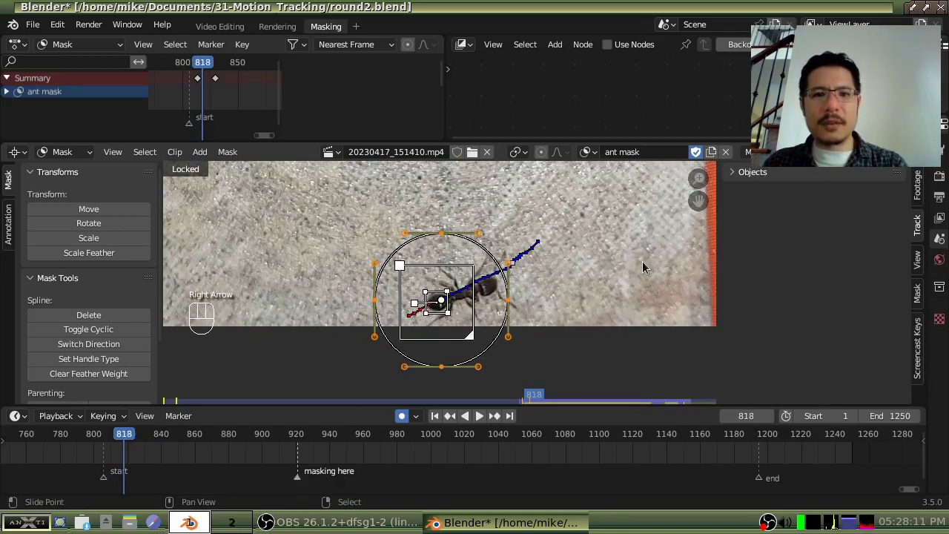
- Step forward through the footage to frame 1028, checking how well the circular mask keeps surrounding the ant
key(Right)
key(Right)
key(Right)
key(Right)
key(Right)
key(Right)
key(Right)
key(Right)
key(Right)
key(Right)
key(Right)
key(Right)
key(Right)
key(Right)
key(Right)
key(Right)
key(Right)
key(Right)
key(Right)
key(Right)
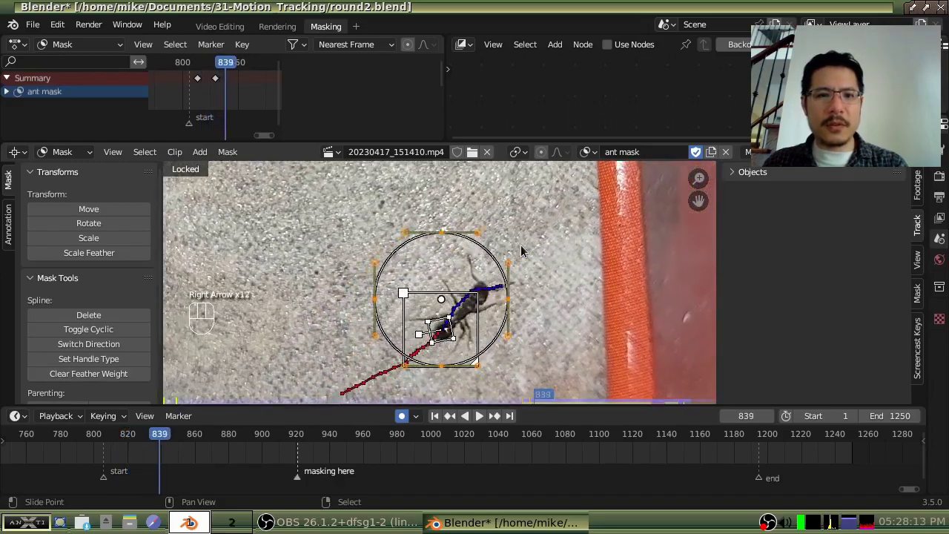
key(Right)
key(Right)
key(Right)
key(Right)
key(Right)
key(Right)
key(Right)
key(Right)
key(Right)
key(Right)
key(Right)
key(Right)
key(Right)
key(Right)
key(Right)
key(Right)
key(Right)
key(Right)
key(Right)
key(Right)
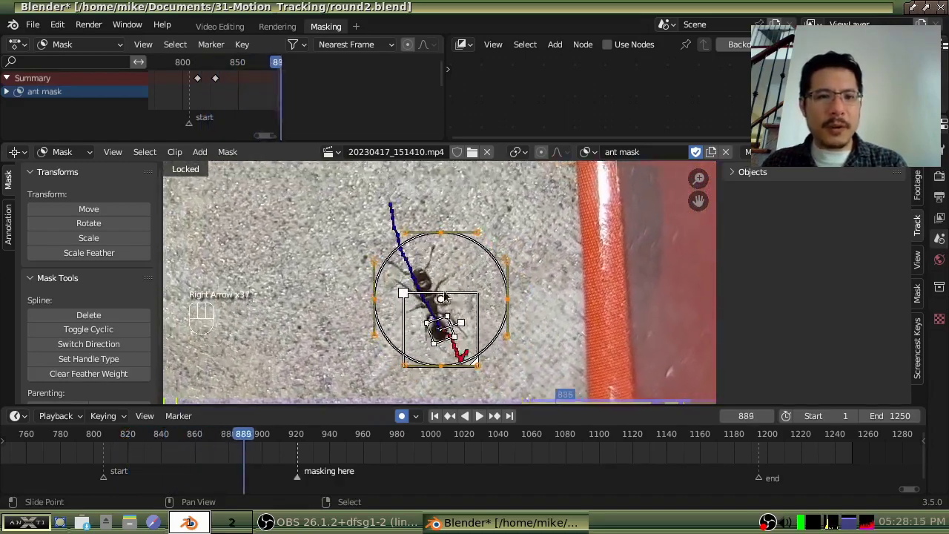
key(Right)
key(Right)
key(Right)
key(Right)
key(Right)
key(Right)
key(Right)
key(Right)
key(Right)
key(Right)
key(Right)
key(Right)
key(Right)
key(Right)
key(Right)
key(Right)
key(Right)
key(Right)
key(Right)
key(Right)
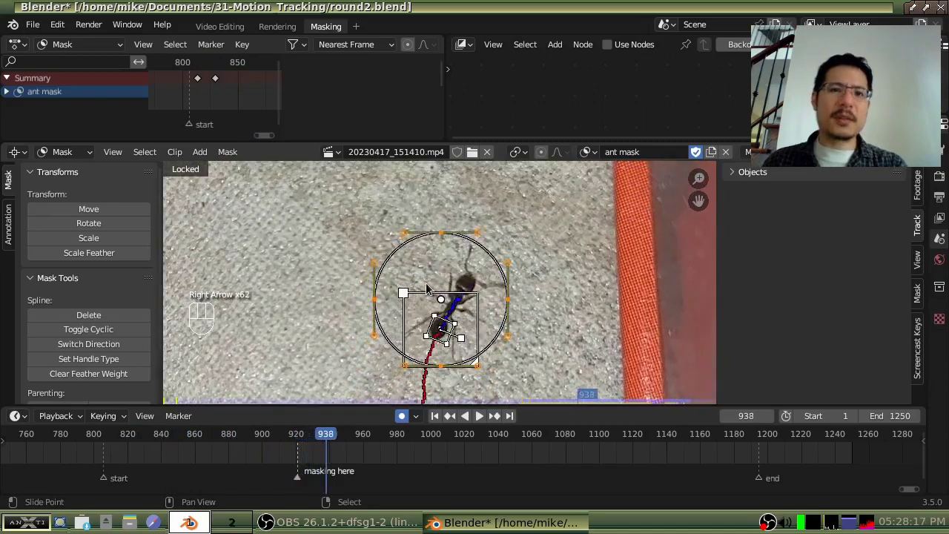
key(Right)
key(Right)
key(Right)
key(Right)
key(Right)
key(Right)
key(Right)
key(Right)
key(Right)
key(Right)
key(Right)
key(Right)
key(Right)
key(Right)
key(Right)
key(Right)
key(Right)
key(Right)
key(Right)
key(Right)
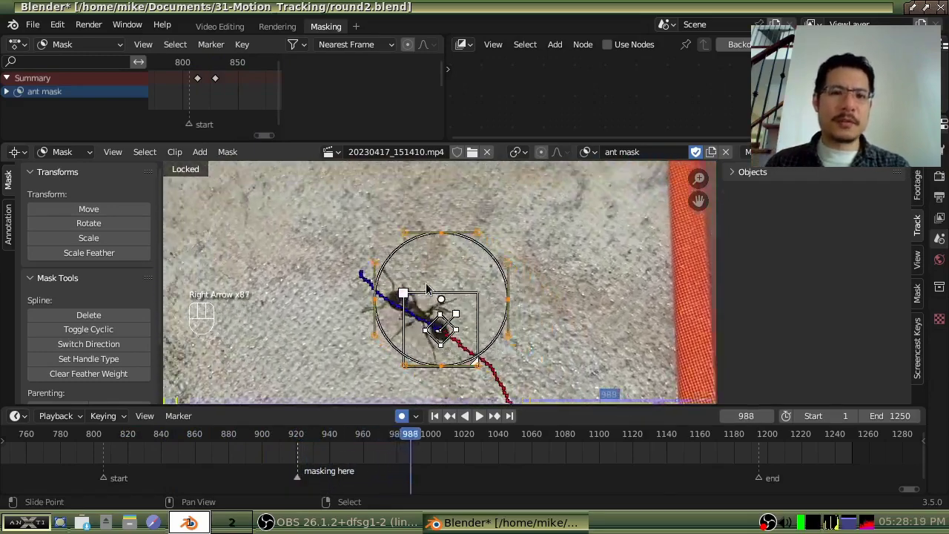
key(Right)
key(Right)
key(Right)
key(Right)
key(Right)
key(Right)
key(Right)
key(Right)
key(Right)
key(Right)
key(Right)
key(Right)
key(Right)
key(Right)
key(Right)
key(Right)
key(Right)
key(Right)
key(Right)
key(Right)
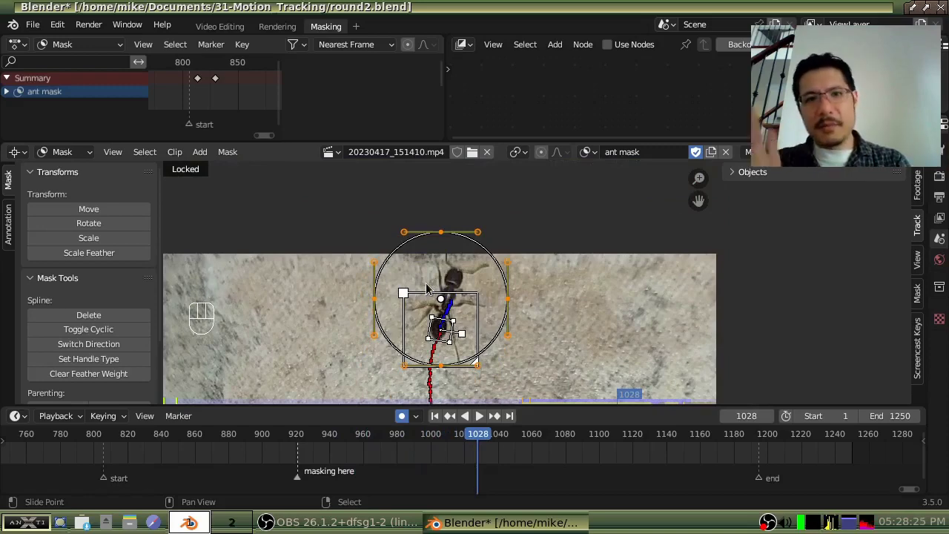
- Continue through frame 1067, checking the mask around the ant along the footage's upper edge
key(Right)
key(Right)
key(Right)
key(Right)
key(Right)
key(Right)
key(Right)
key(Right)
key(Right)
key(Right)
key(Right)
key(Right)
key(Right)
key(Right)
key(Right)
key(Right)
key(Right)
key(Right)
key(Right)
key(Right)
key(Right)
key(Right)
key(Right)
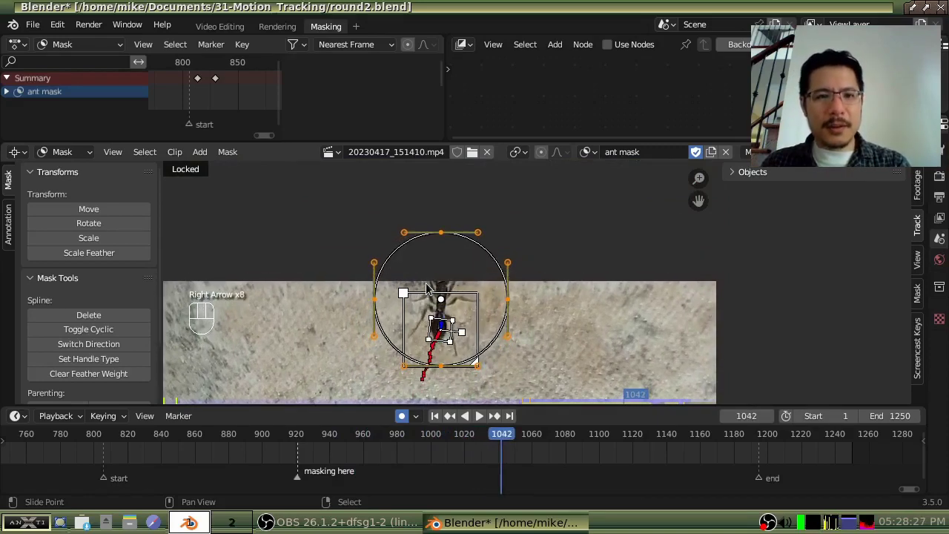
key(Right)
key(Right)
key(Right)
key(Right)
key(Right)
key(Right)
key(Right)
key(Right)
key(Right)
key(Right)
key(Right)
key(Right)
key(Right)
key(Right)
key(Right)
key(Right)
key(Right)
key(Right)
key(Right)
key(Right)
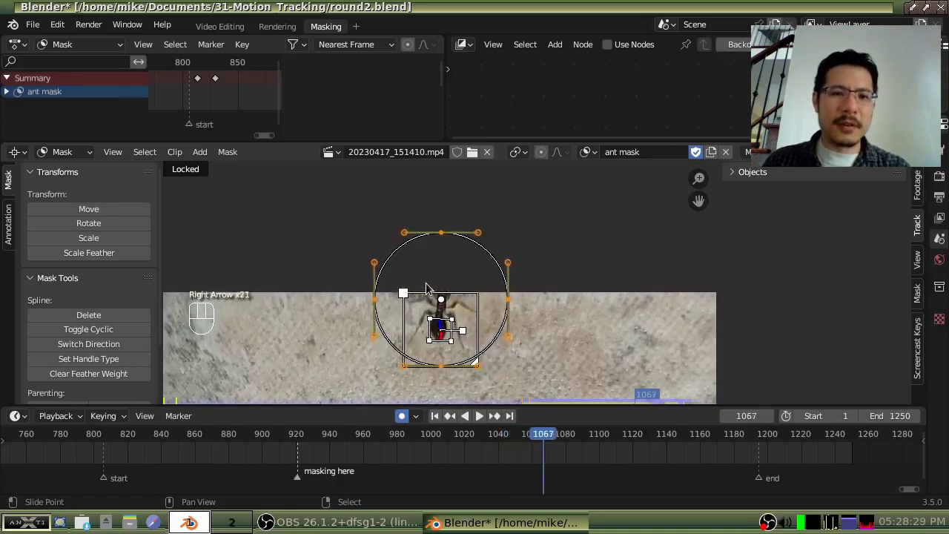
- Continue stepping forward through the footage to frame 1145, checking where the ant starts to leave the circular mask
key(Right)
key(Right)
key(Right)
key(Right)
key(Right)
key(Right)
key(Right)
key(Right)
key(Right)
key(Right)
key(Right)
key(Right)
key(Right)
key(Right)
key(Right)
key(Right)
key(Right)
key(Right)
key(Right)
key(Right)
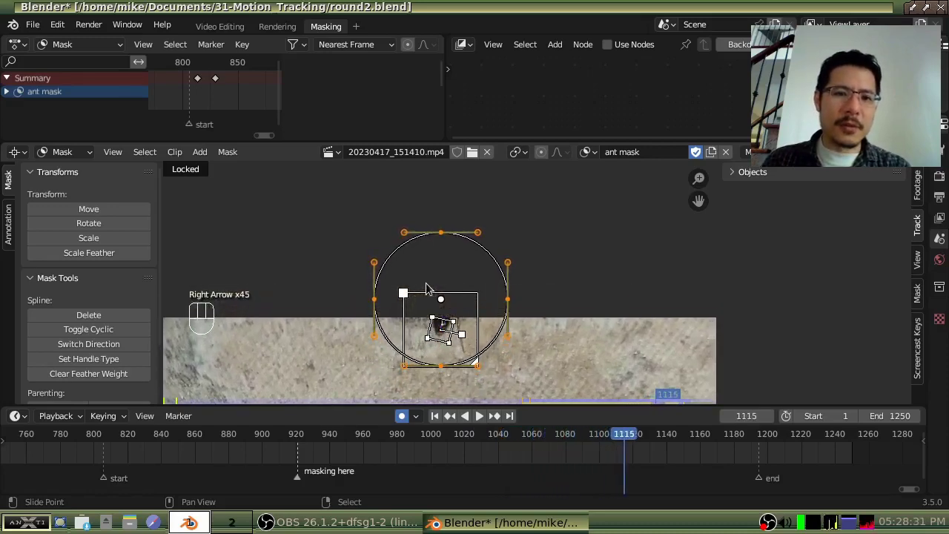
key(Right)
key(Right)
key(Right)
key(Right)
key(Right)
key(Right)
key(Right)
key(Right)
key(Right)
key(Right)
key(Right)
key(Right)
key(Right)
key(Right)
key(Right)
key(Right)
key(Right)
key(Right)
key(Right)
key(Right)
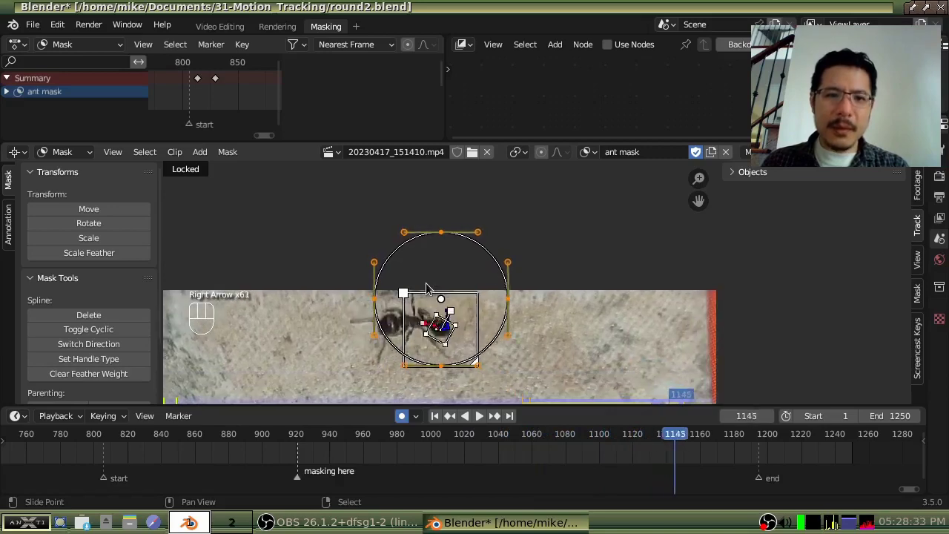
- Return to frame 1141 and keyframe the mask there in essentially its current position
key(Left)
key(Left)
key(Left)
key(Left)
key(Left)
key(Left)
key(Left)
key(Left)
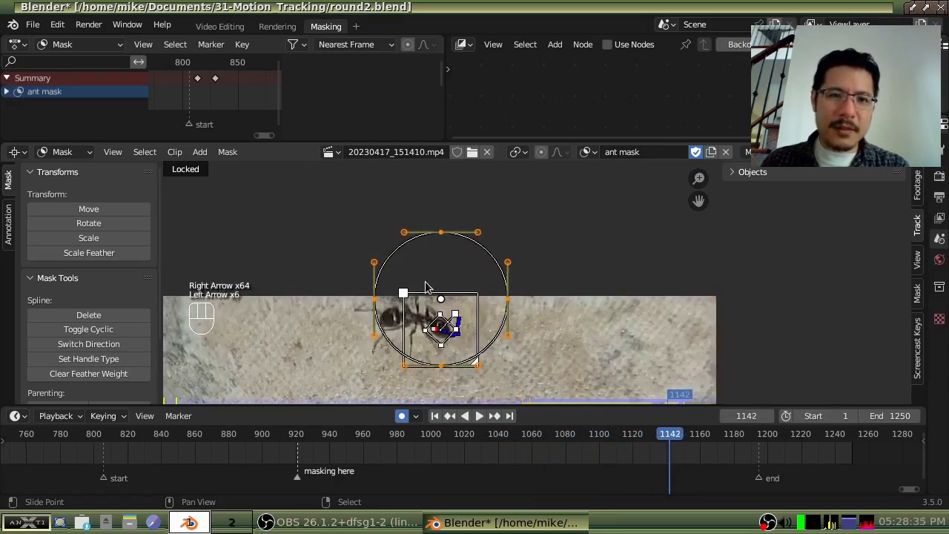
key(Right)
key(Right)
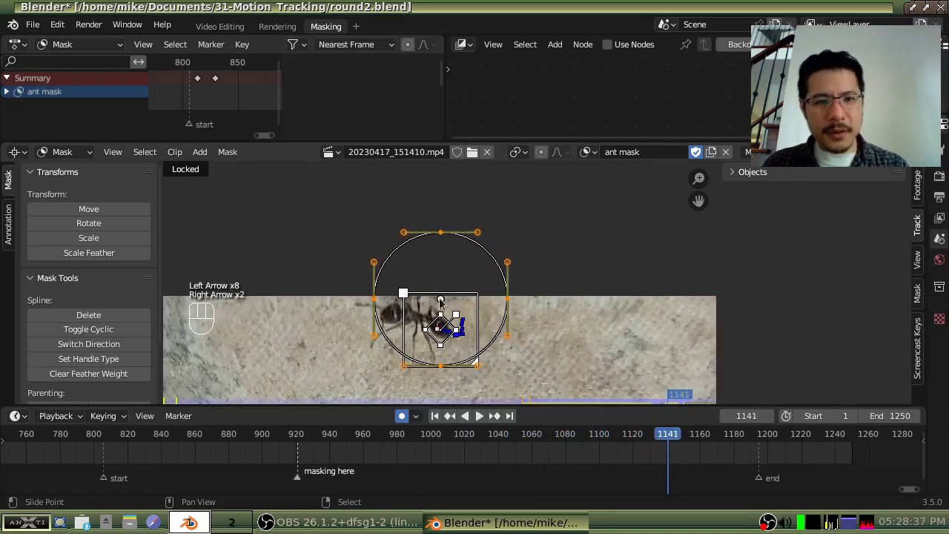
key(g)
click(476, 322)
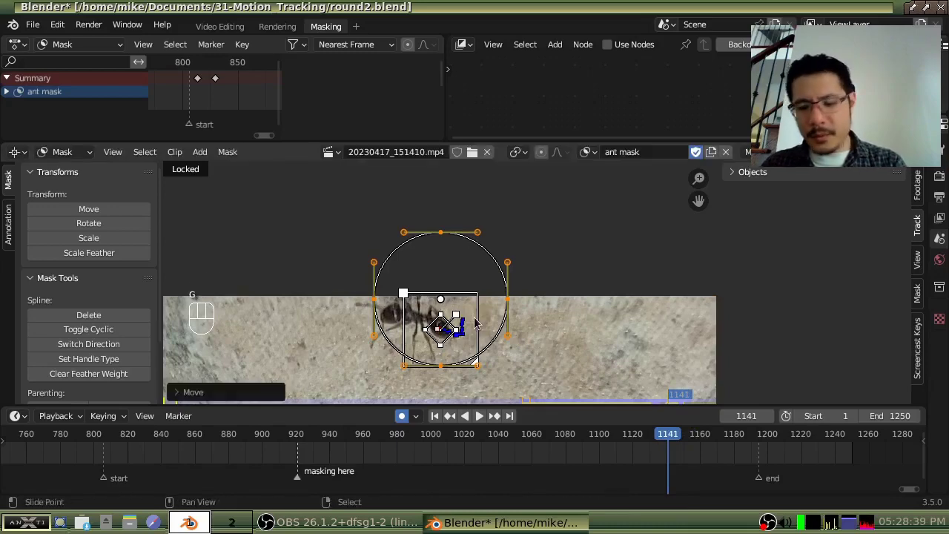
- At frame 1150, move the mask down and left so that it surrounds the whole ant
key(Right)
key(Right)
key(Right)
key(Right)
key(Right)
key(Right)
key(Right)
key(Right)
key(Right)
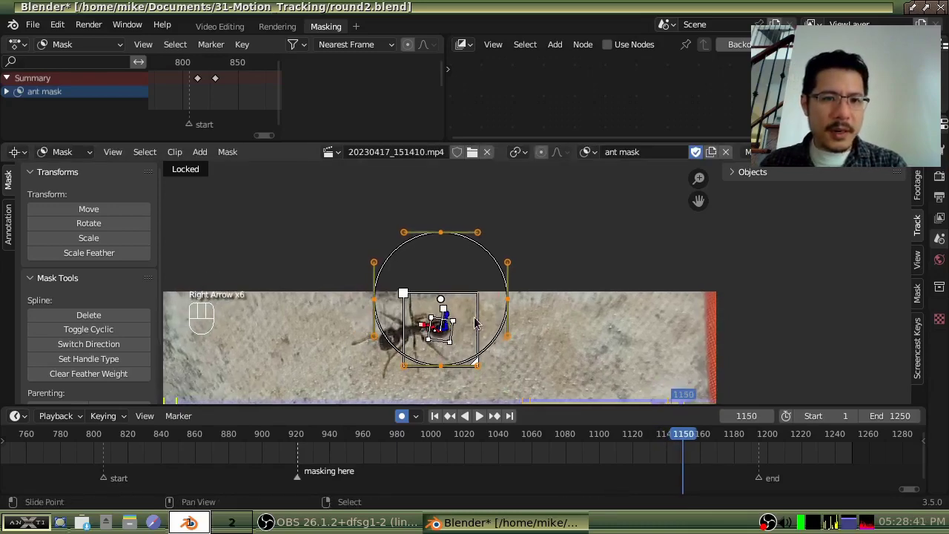
key(g)
click(447, 354)
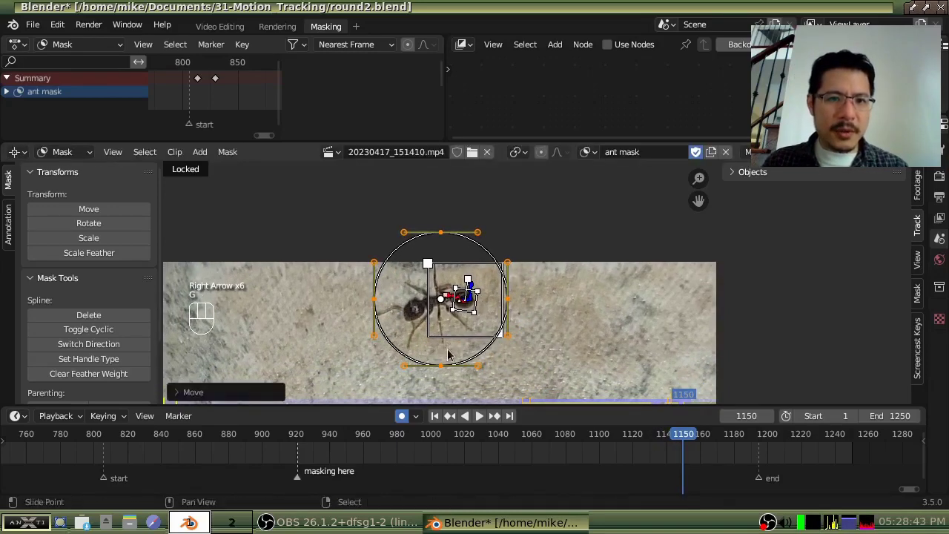
- Advance to frame 1167 and move the mask slightly down and right to centre it on the ant
key(Right)
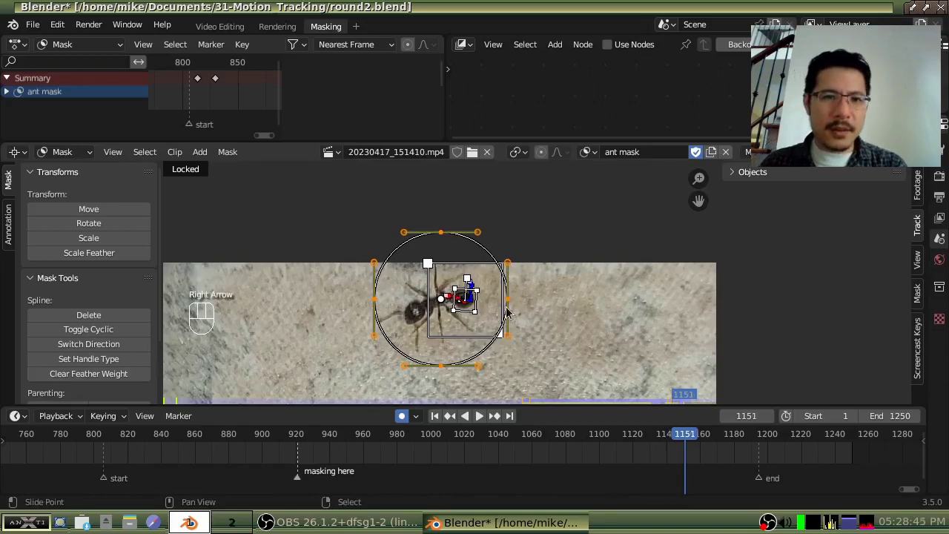
key(Right)
key(Right)
key(Right)
key(Right)
key(Right)
key(Right)
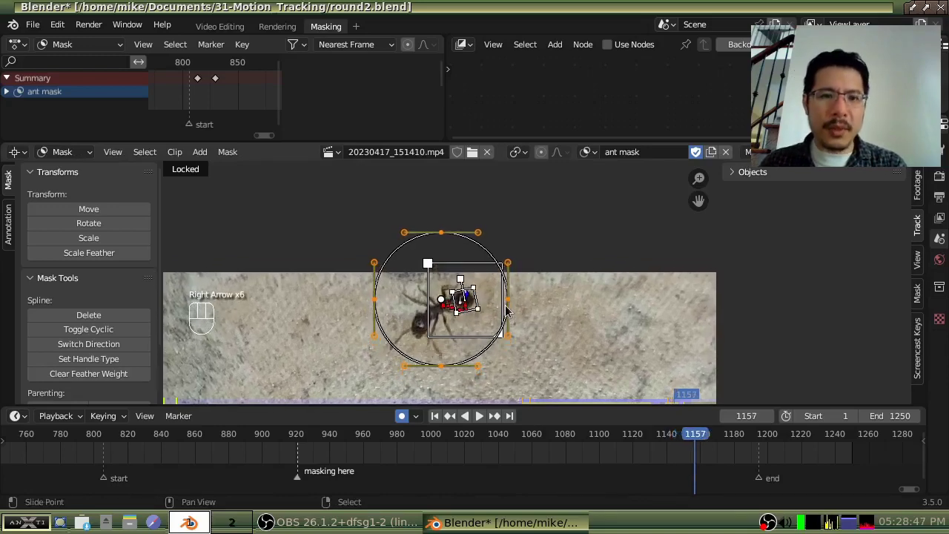
key(Right)
key(Right)
key(Right)
key(Right)
key(Right)
key(Right)
key(Right)
key(Right)
key(Right)
key(Right)
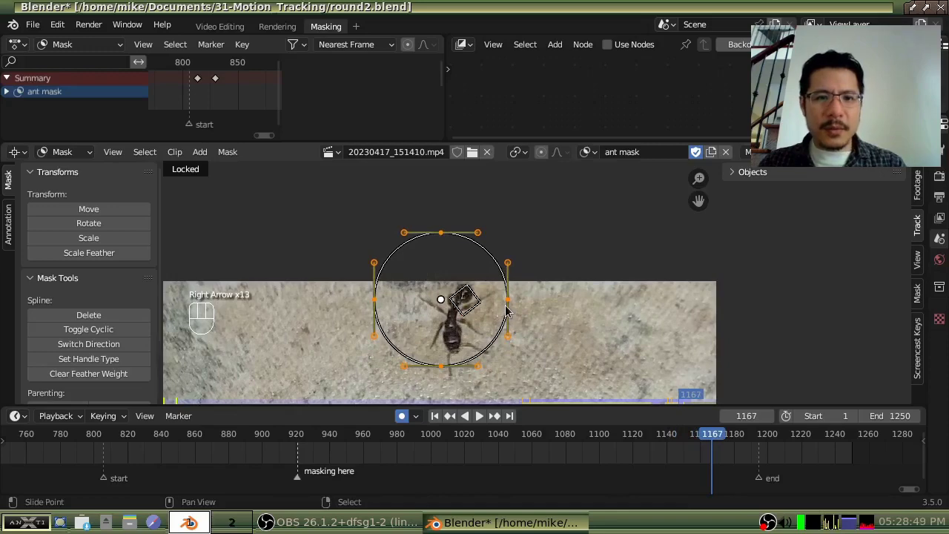
key(g)
click(523, 322)
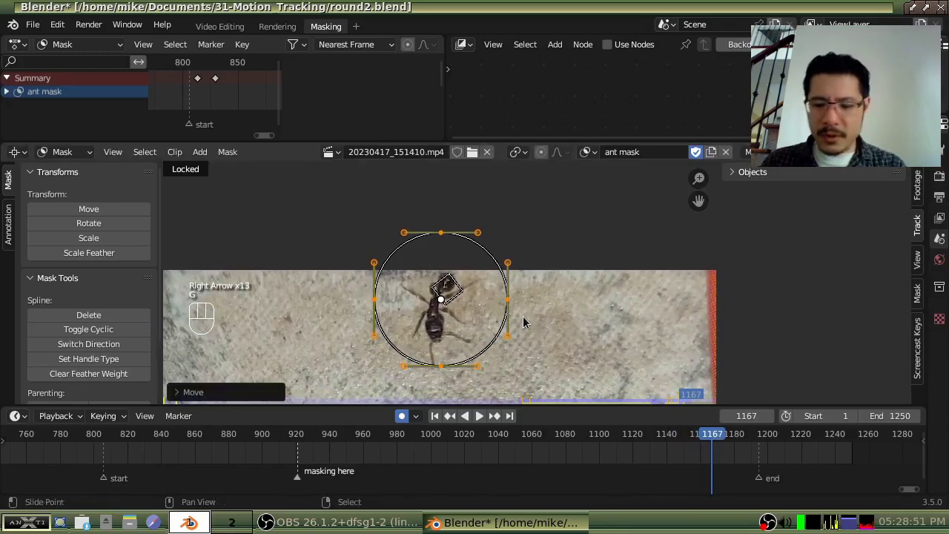
- Check the frames up to the end marker, then reposition the mask slightly up and left at frame 1188
key(Right)
key(Right)
key(Right)
key(Right)
key(Right)
key(Right)
key(Right)
key(Right)
key(Right)
key(Right)
key(Right)
key(Right)
key(Right)
key(Right)
key(Right)
key(Right)
key(Right)
key(Right)
key(Right)
key(Right)
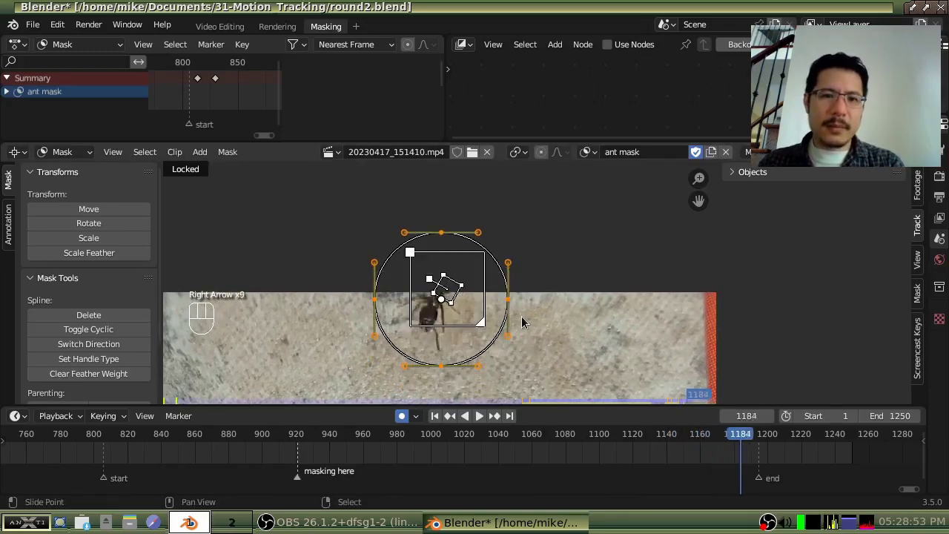
key(Right)
key(Right)
key(Right)
key(Left)
key(Left)
key(Left)
key(Left)
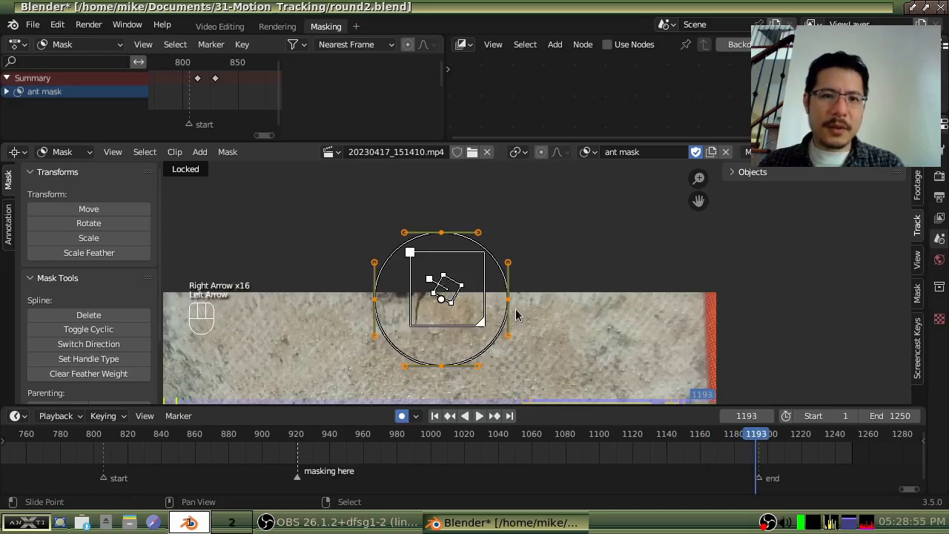
key(Left)
key(Left)
key(g)
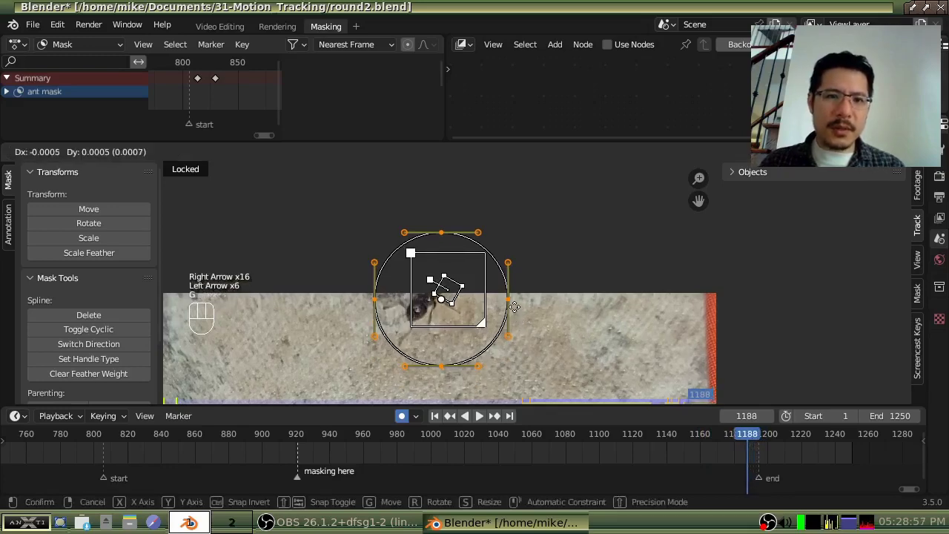
click(509, 304)
- At frame 1209, past the end marker, move the mask up until it lies entirely outside the footage
key(Right)
key(Right)
key(Right)
key(Right)
key(Right)
key(Right)
key(Right)
key(Right)
key(Right)
key(Right)
key(Right)
key(Right)
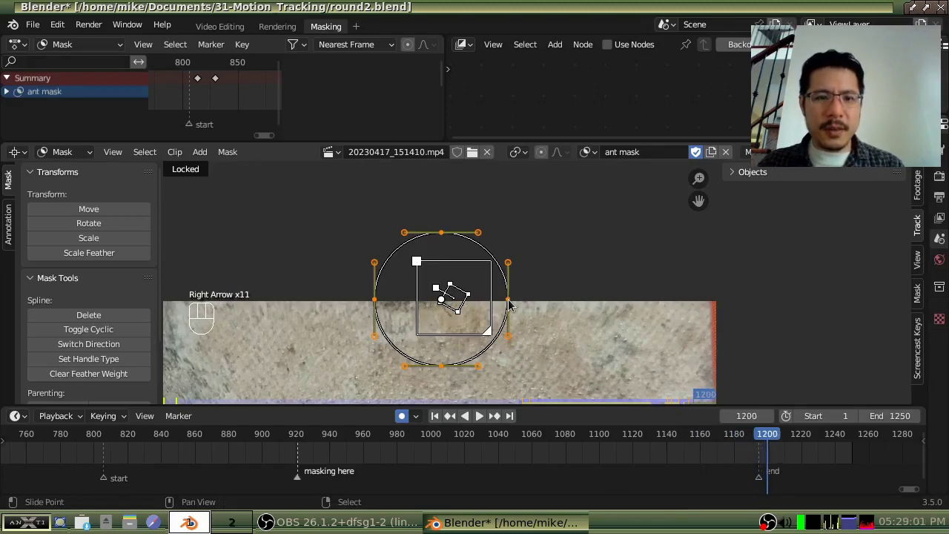
key(Right)
key(Right)
key(Right)
key(Right)
key(Right)
key(Right)
key(Right)
key(Right)
key(Right)
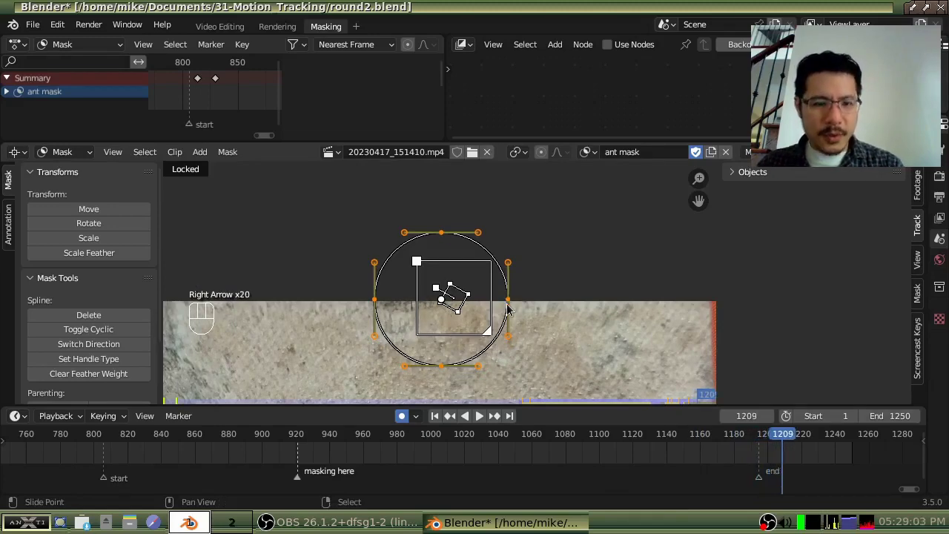
key(g)
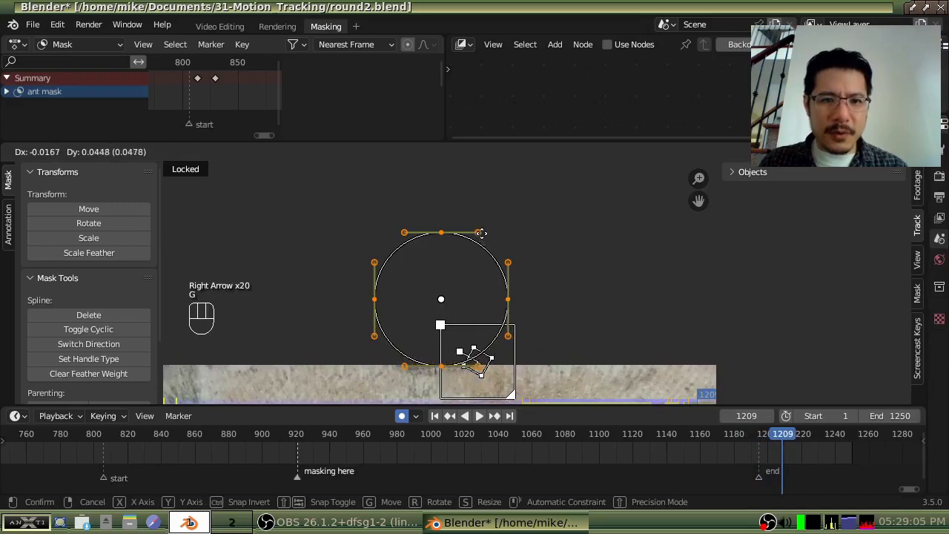
click(480, 236)
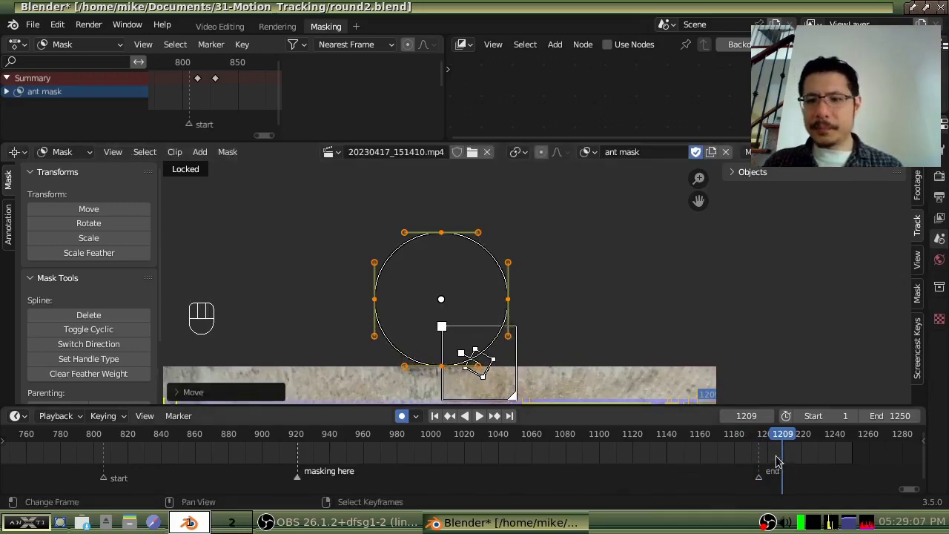
- Go to frame 977 and, in the Video Editing workspace, add a Mask modifier to the movie strip in channel 2
drag(776, 461, 394, 438)
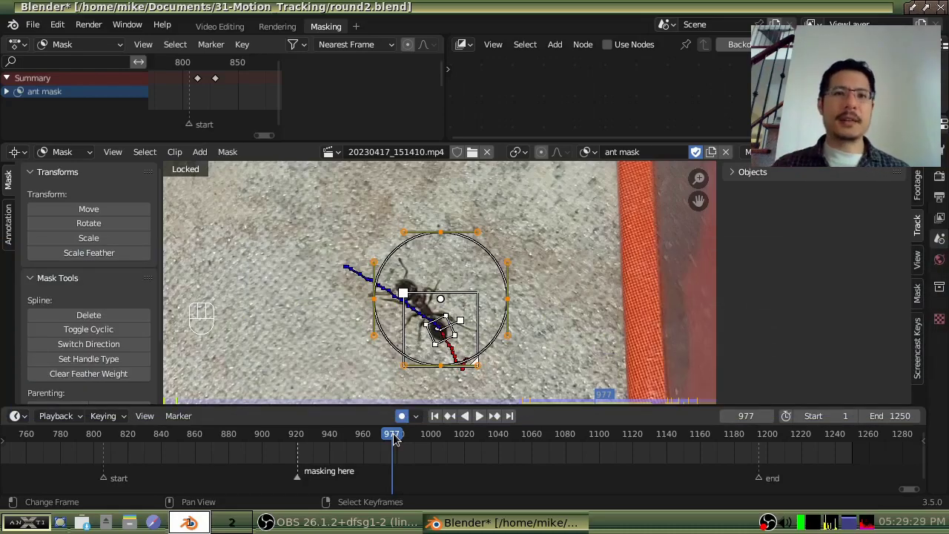
click(220, 27)
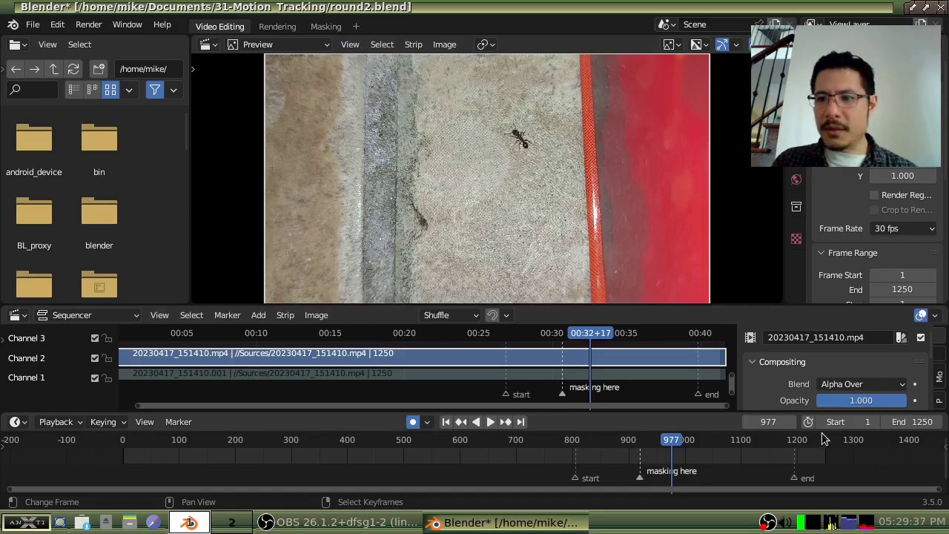
drag(723, 302, 736, 204)
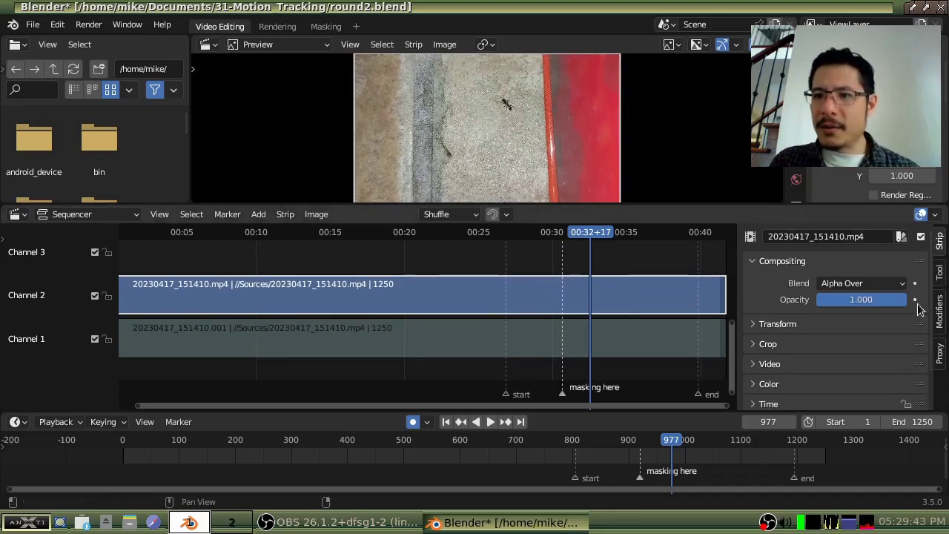
click(940, 315)
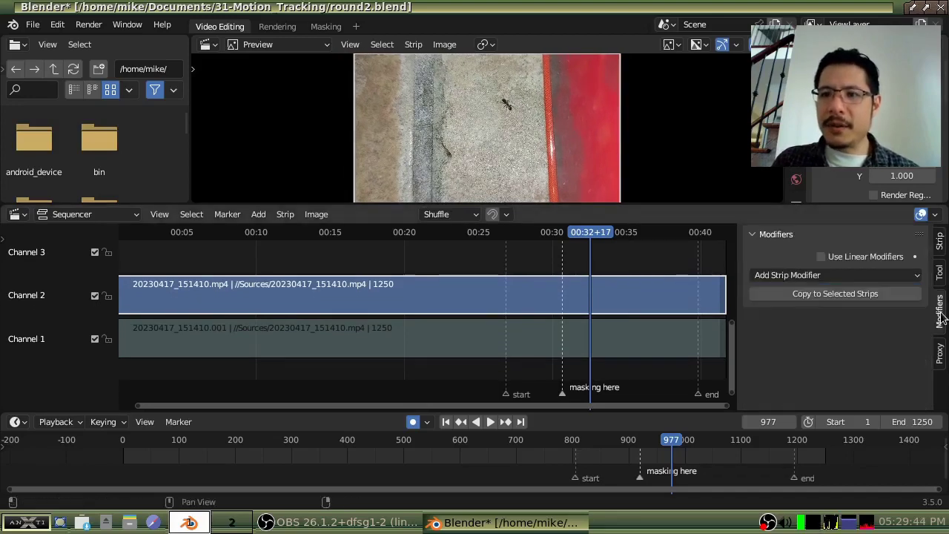
click(794, 274)
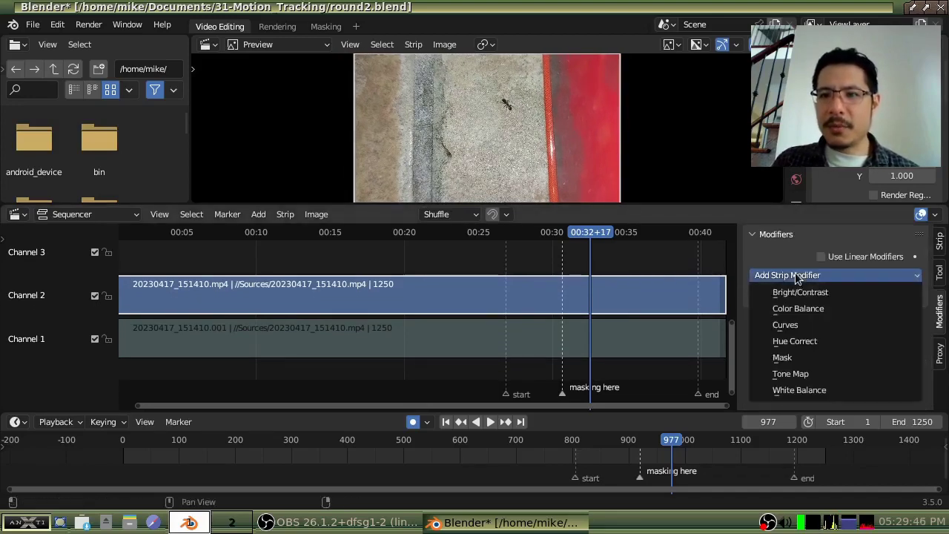
click(794, 357)
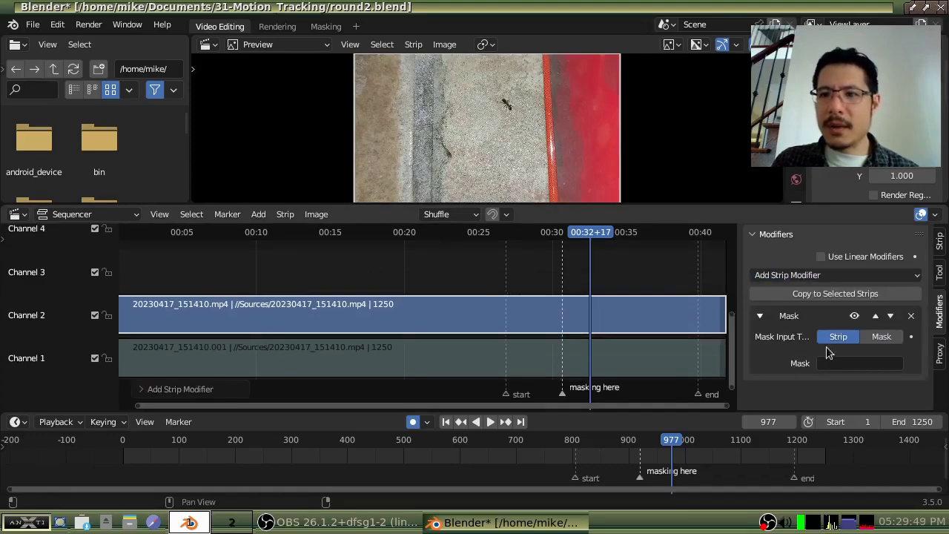
- Set the modifier's mask input type to Mask and choose "ant mask" as its mask
click(886, 338)
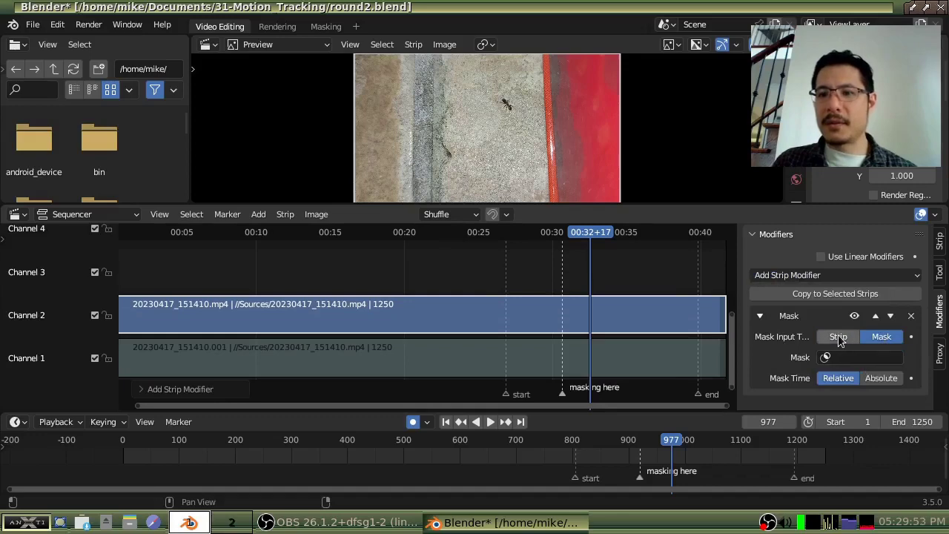
click(865, 359)
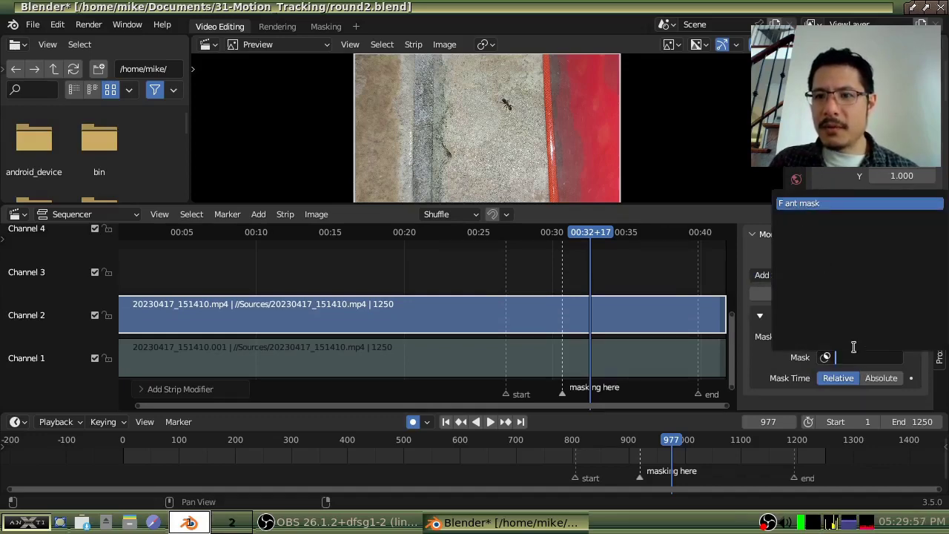
click(810, 206)
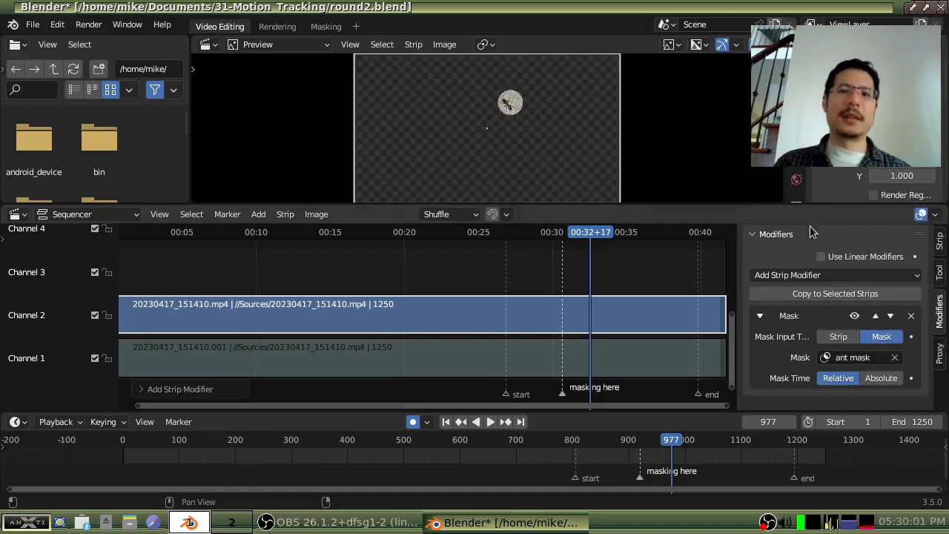
- Enlarge the preview and play and scrub from frame 814 past the end marker to check the masked ant, finishing at frame 982
drag(676, 201, 666, 321)
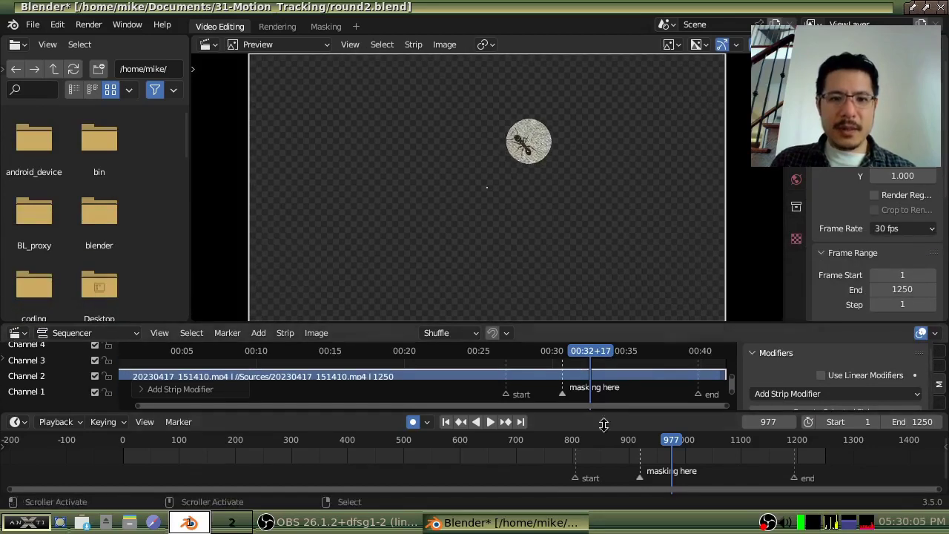
click(579, 463)
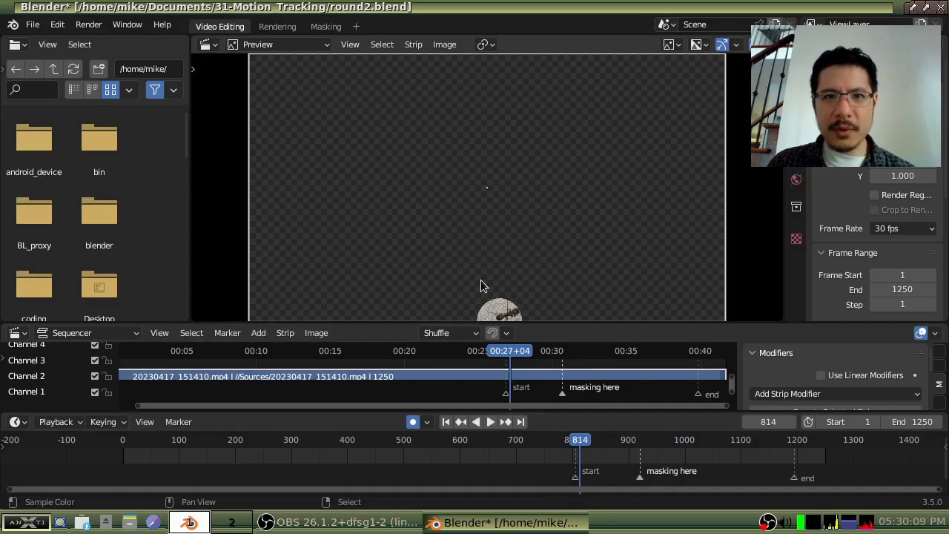
scroll(481, 285, down, 1)
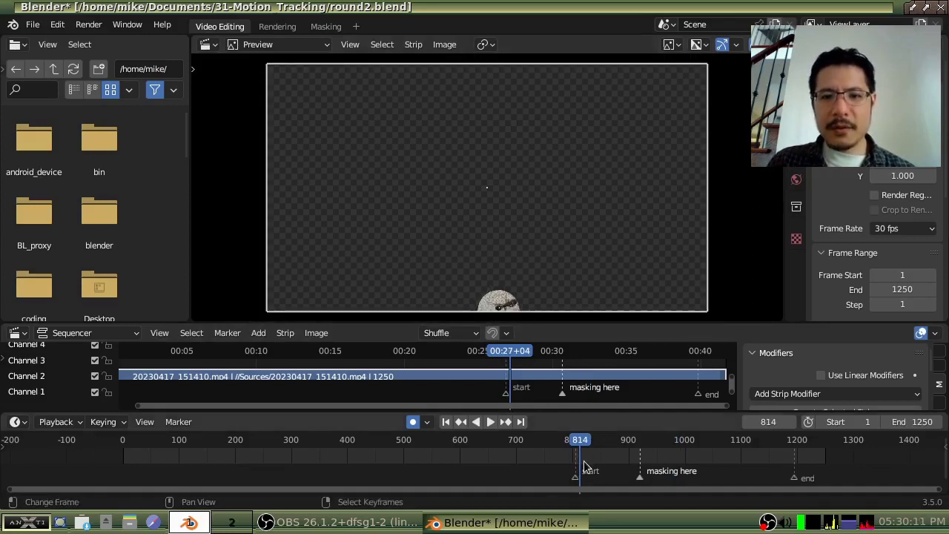
key(space)
drag(629, 463, 807, 450)
key(space)
drag(795, 460, 674, 486)
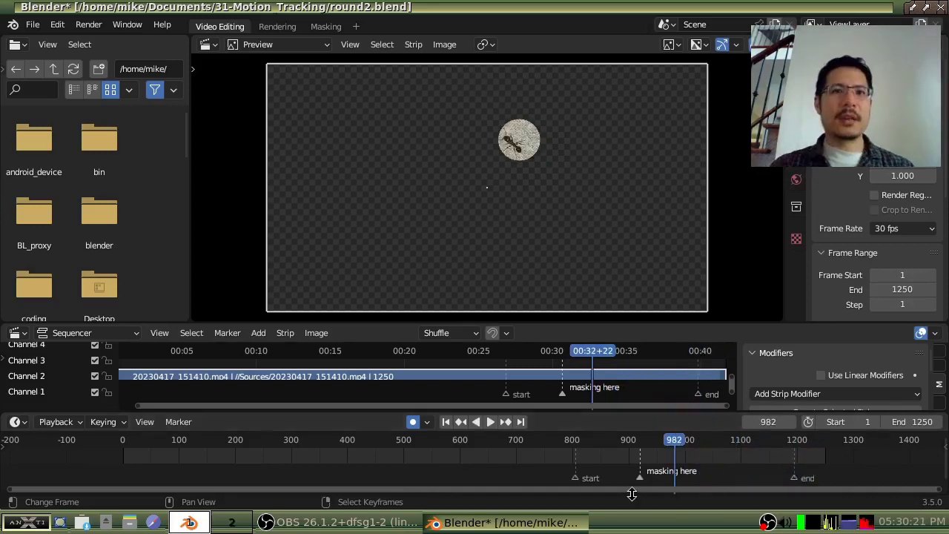